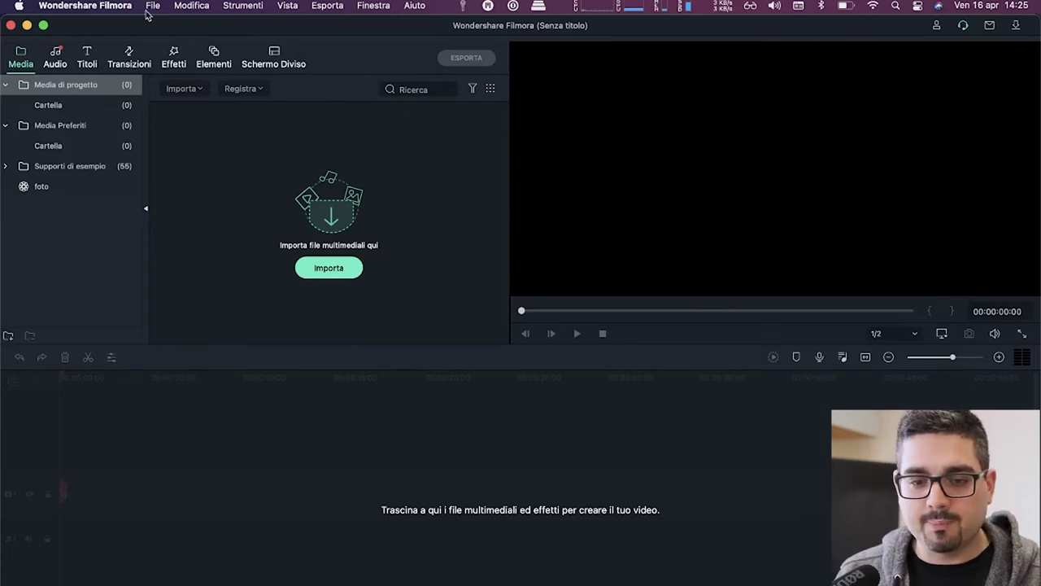
# - Look through the built-in audio, title, transition and element libraries, including the Giovane e Brillante music category
pyautogui.click(54, 65)
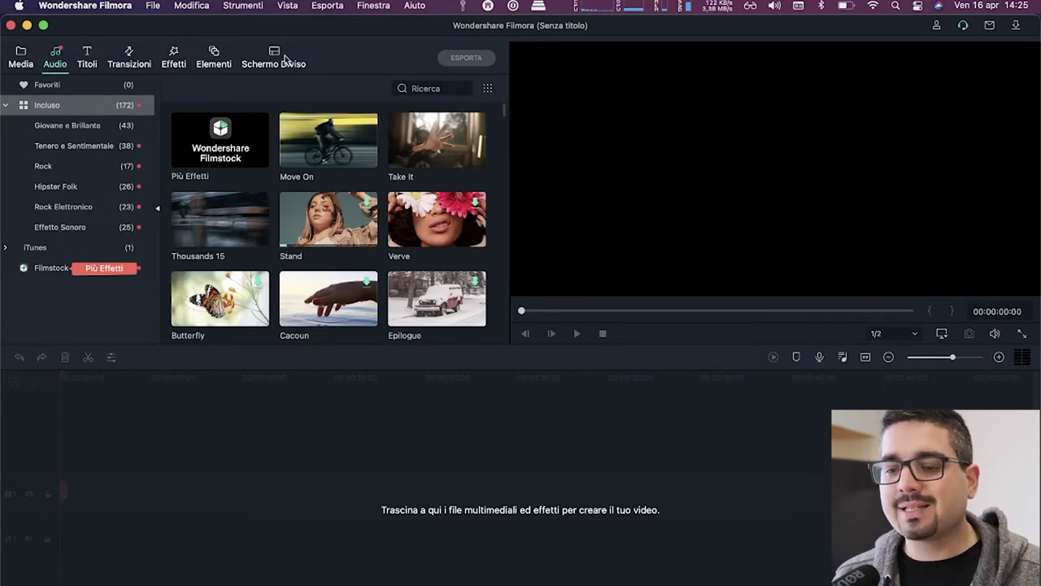
pyautogui.click(30, 68)
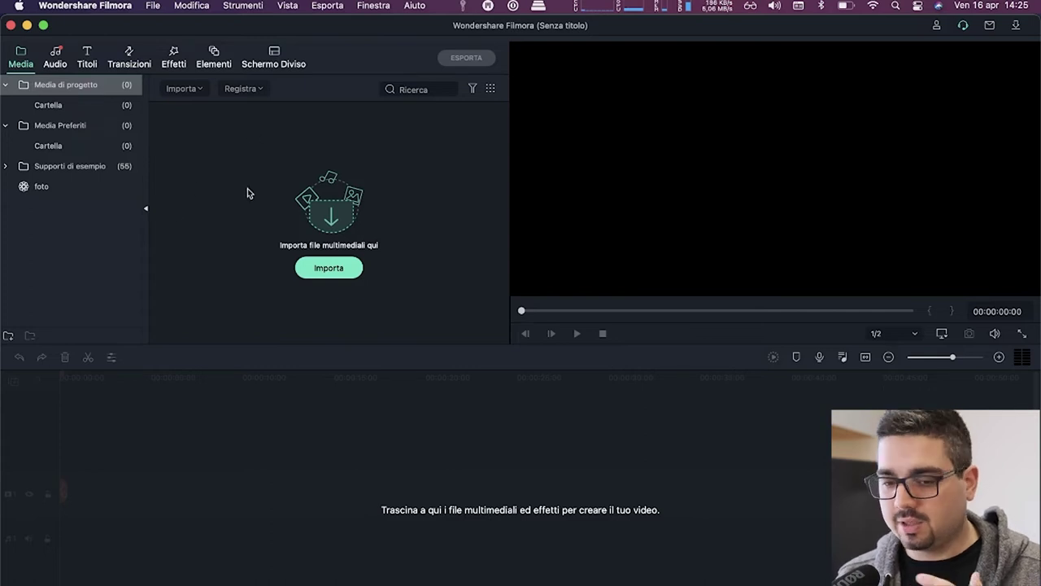
pyautogui.click(55, 57)
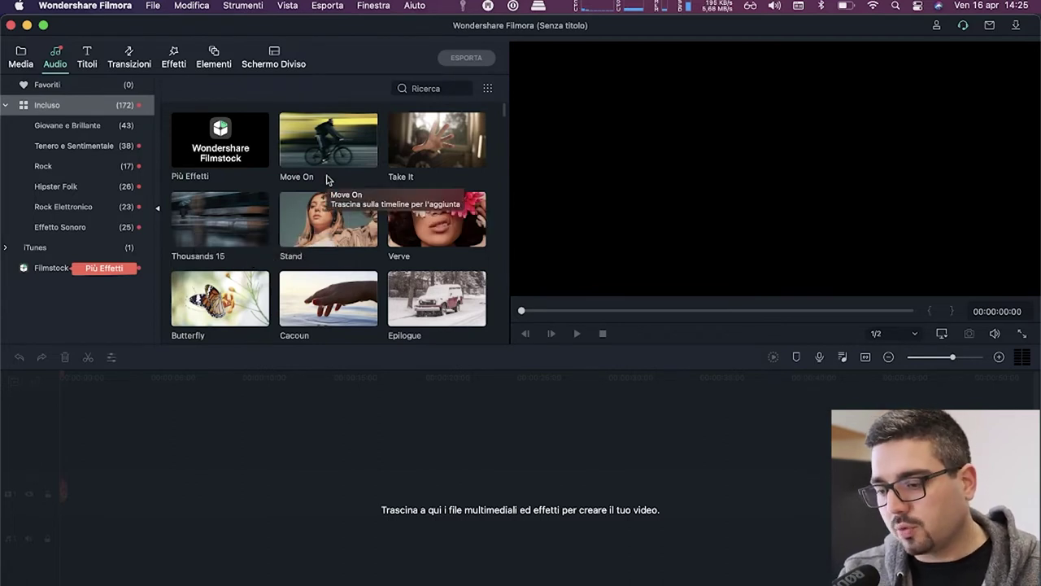
pyautogui.click(96, 127)
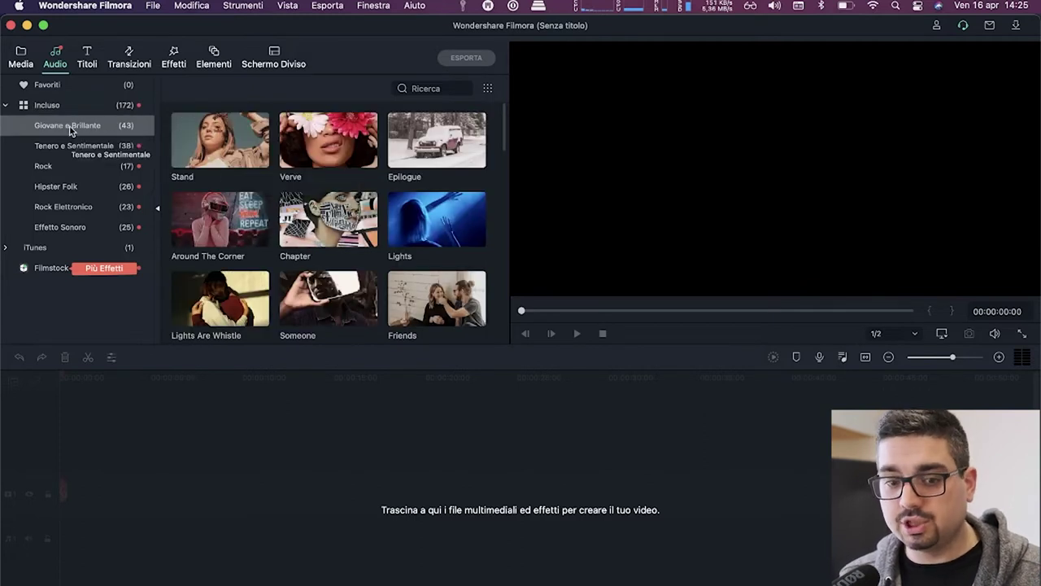
pyautogui.click(87, 58)
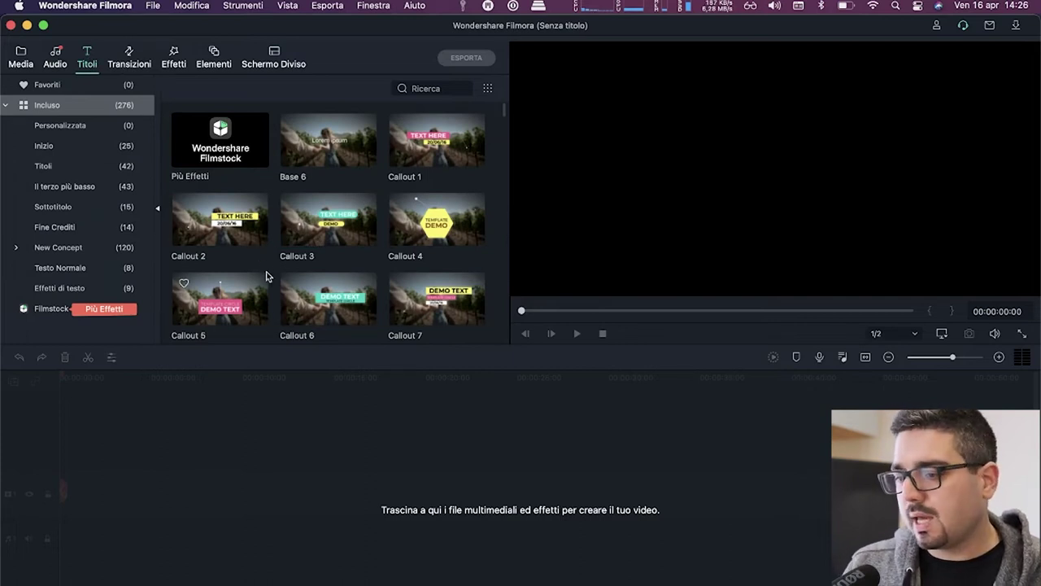
pyautogui.scroll(-4, 322, 236)
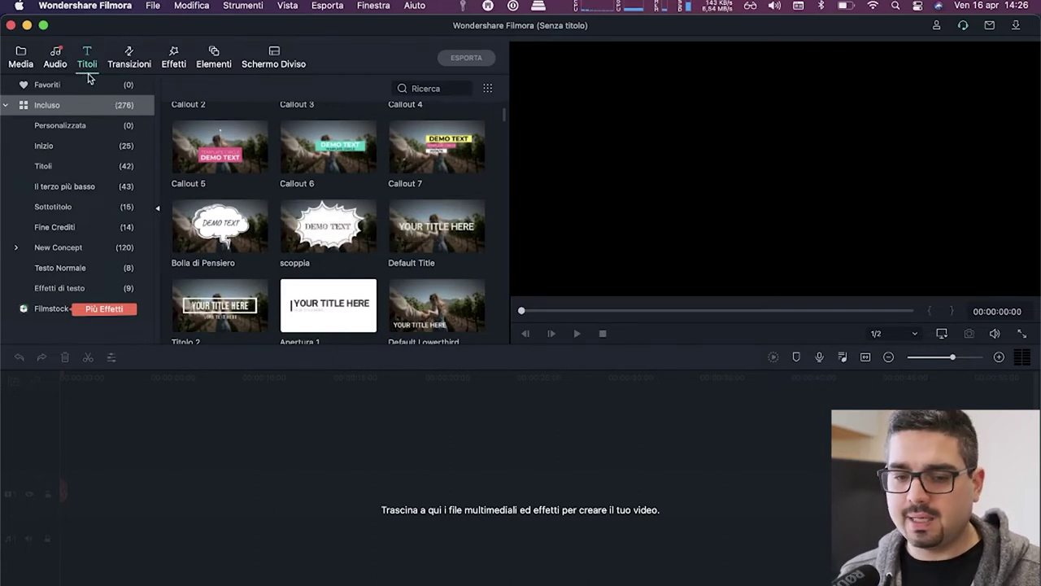
pyautogui.click(133, 69)
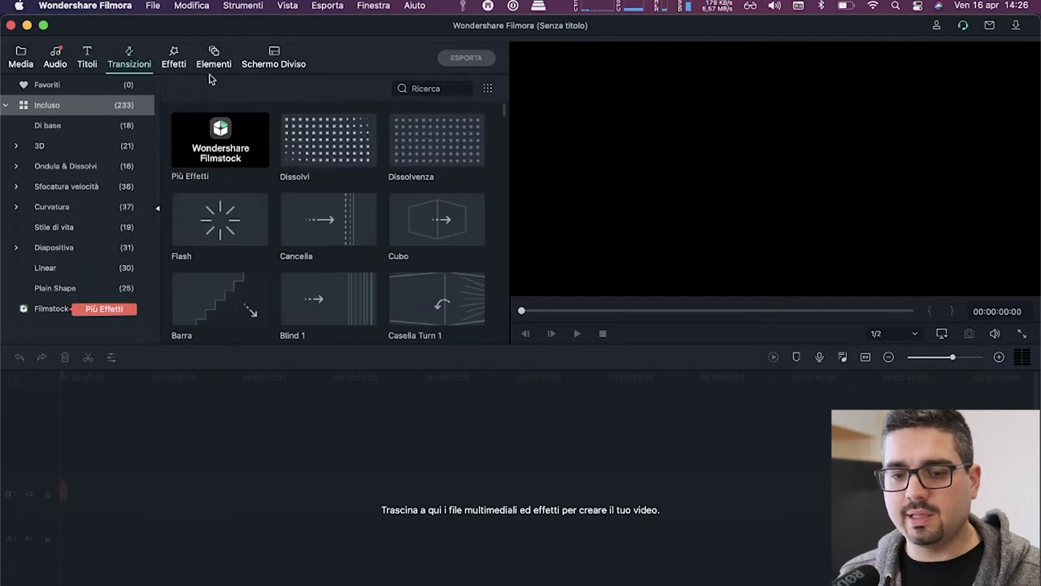
pyautogui.click(214, 65)
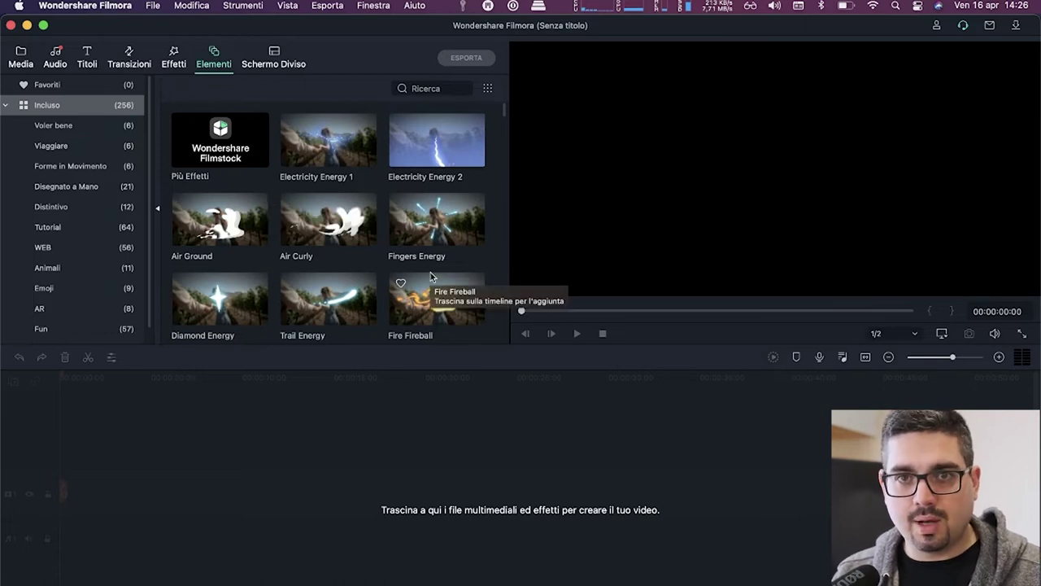
pyautogui.scroll(-2, 70, 174)
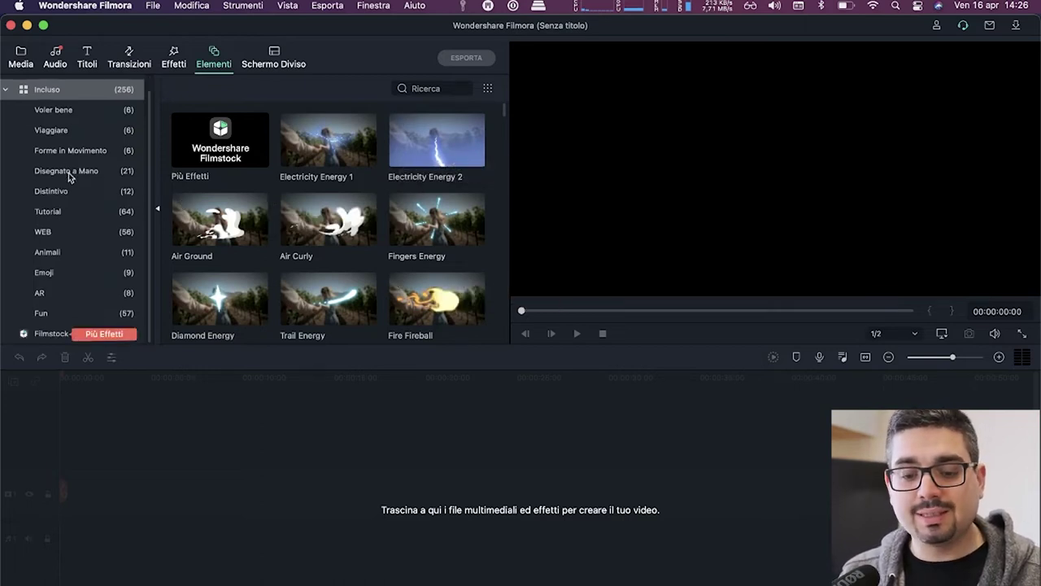
pyautogui.click(49, 338)
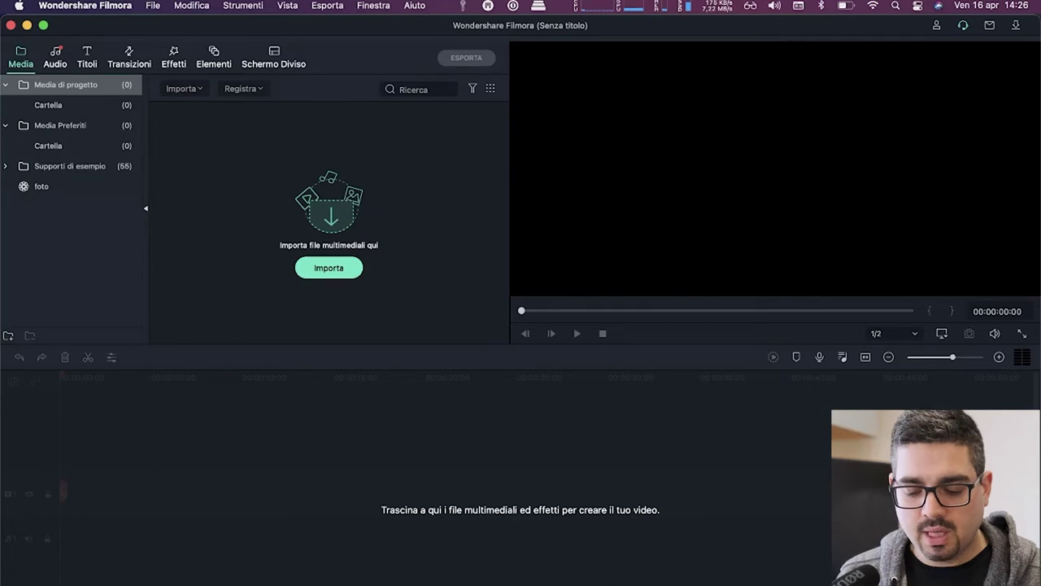
# - Switch to Finder to look over the source files in the stock folder and return to Filmora
pyautogui.click(144, 581)
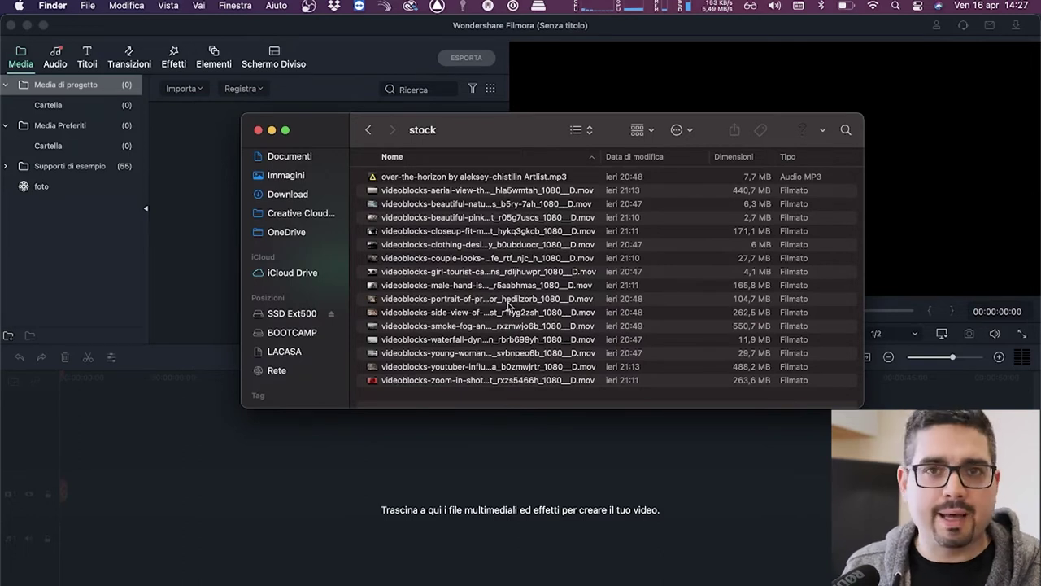
pyautogui.click(114, 276)
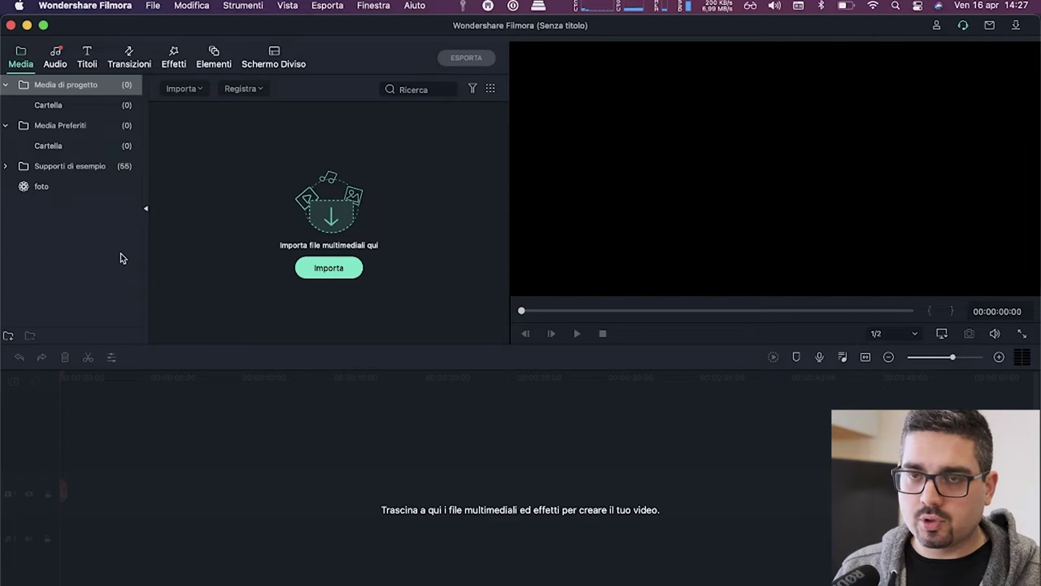
# - Create a new project in the 16:9 (Widescreen) format
pyautogui.click(153, 6)
pyautogui.moveTo(163, 27)
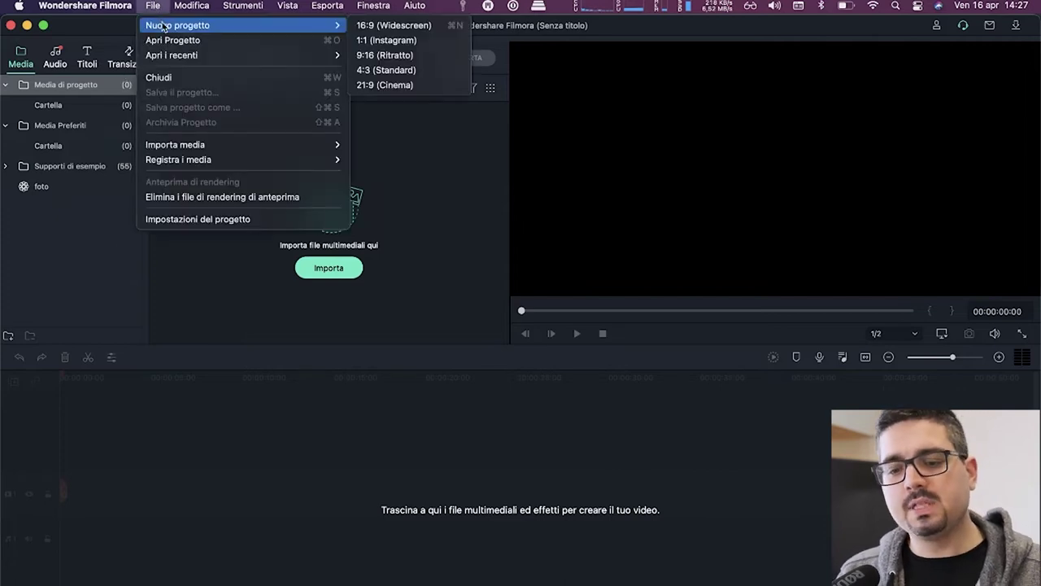
pyautogui.click(380, 26)
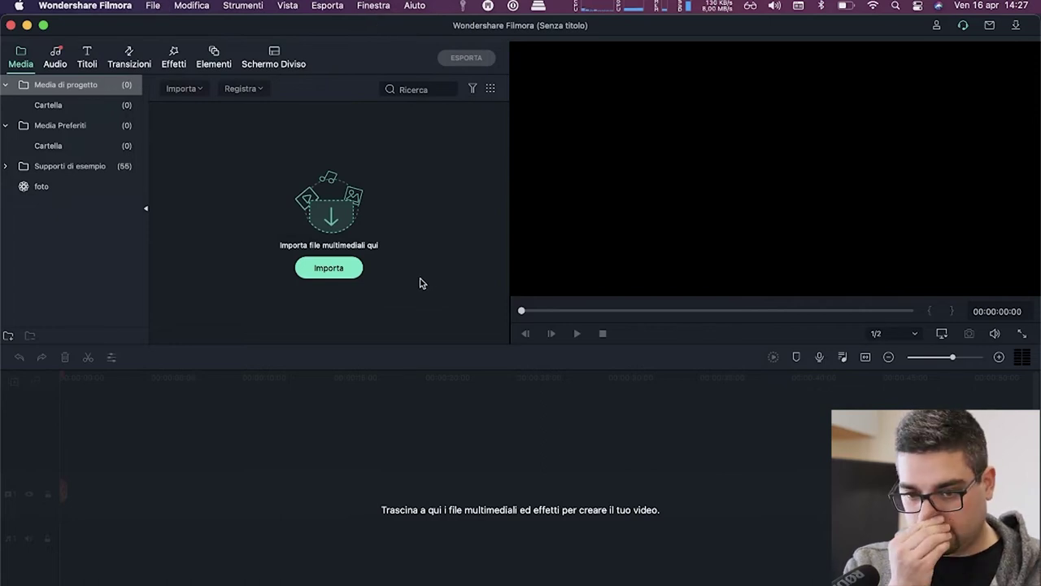
pyautogui.click(153, 6)
pyautogui.moveTo(163, 27)
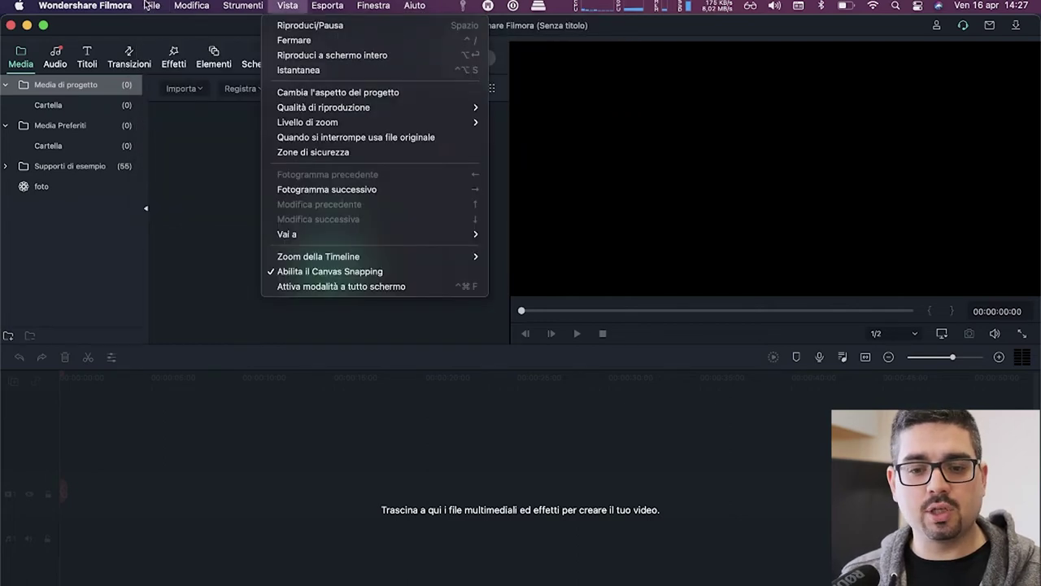
pyautogui.moveTo(237, 29)
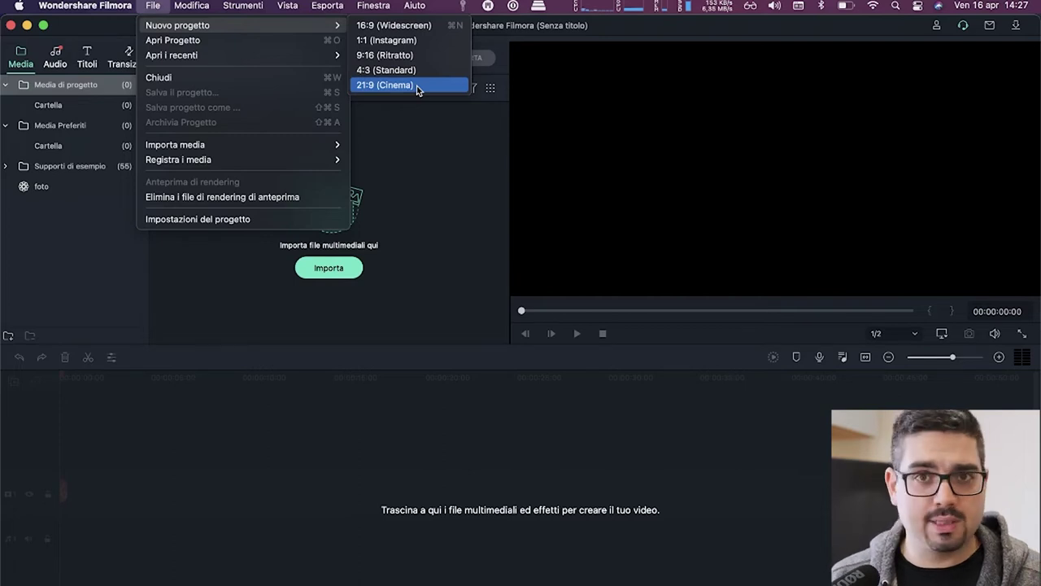
pyautogui.click(416, 25)
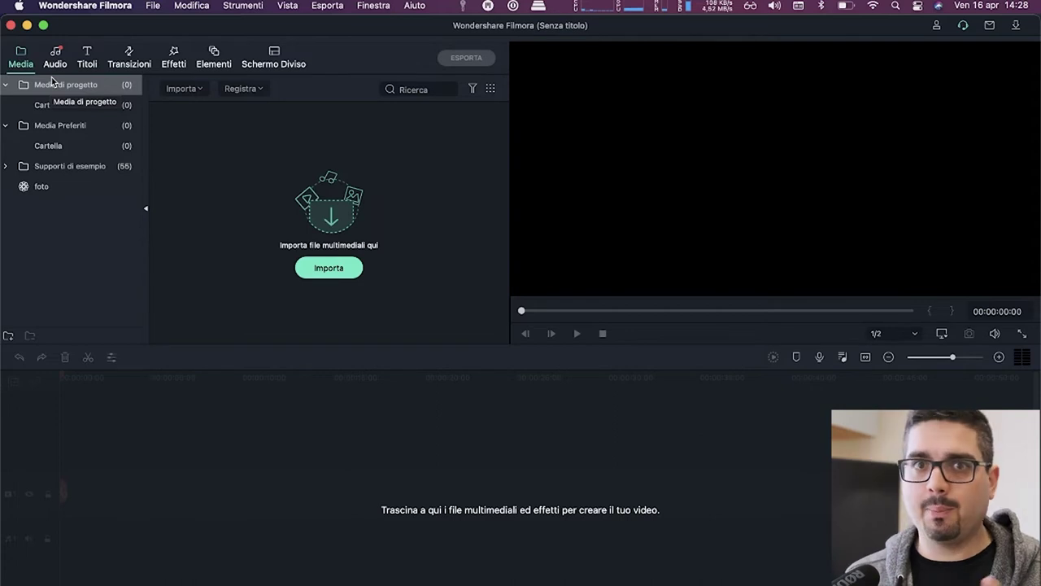
# - Import every file from the stock folder, both the music track and all the video clips, into the project media
pyautogui.click(329, 269)
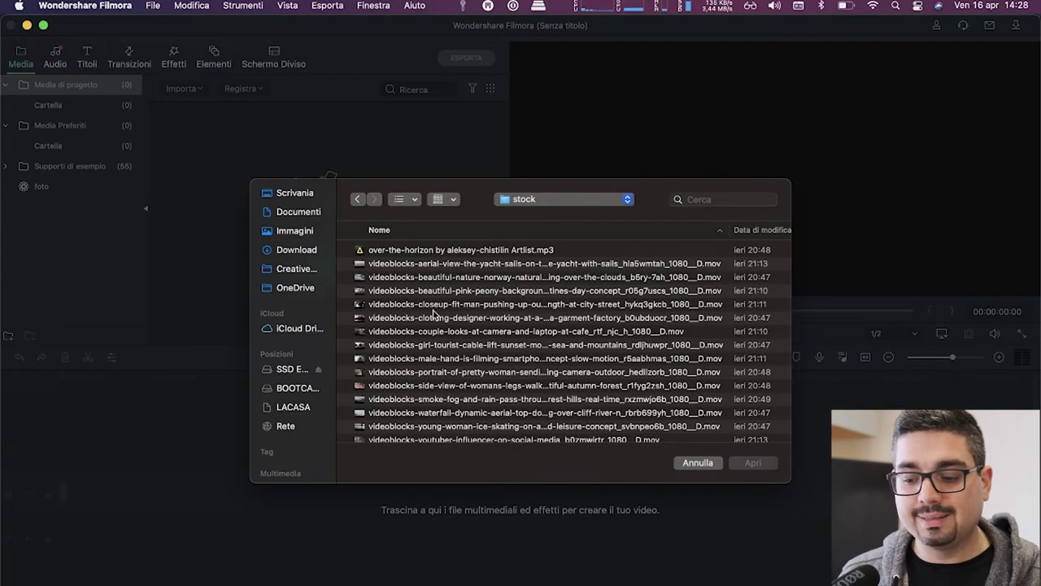
pyautogui.click(491, 252)
pyautogui.scroll(-3, 480, 342)
pyautogui.keyDown('shift'); pyautogui.click(460, 428); pyautogui.keyUp('shift')
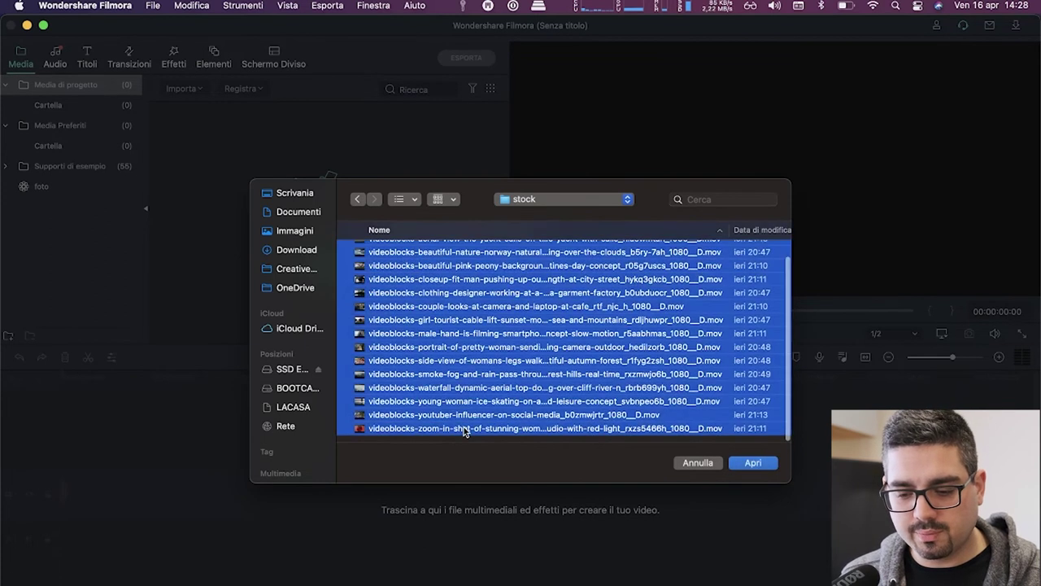
pyautogui.click(751, 462)
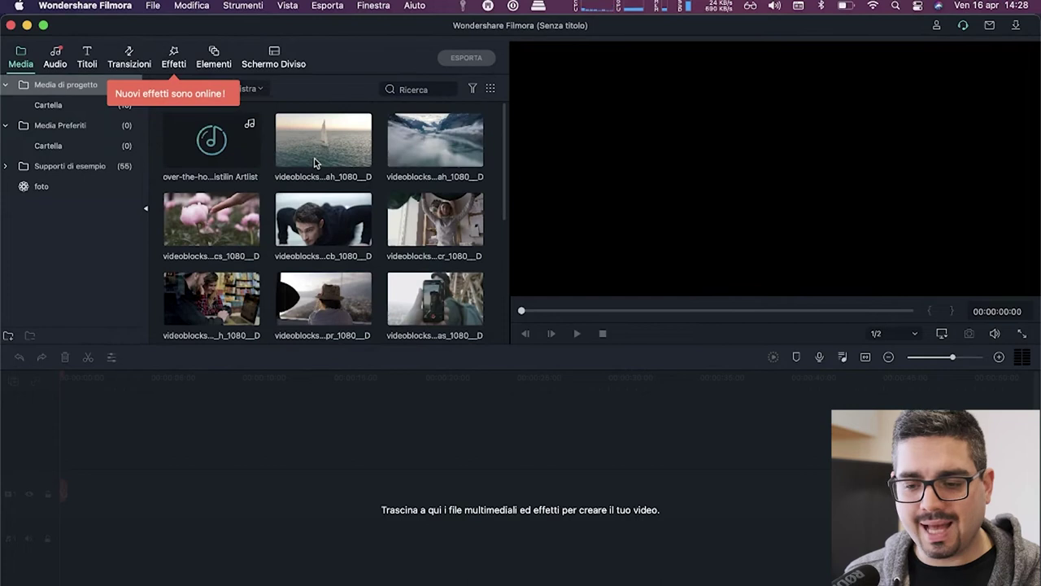
# - Look over the imported media and preview the over-the-horizon music track
pyautogui.scroll(-5, 318, 162)
pyautogui.scroll(5, 323, 225)
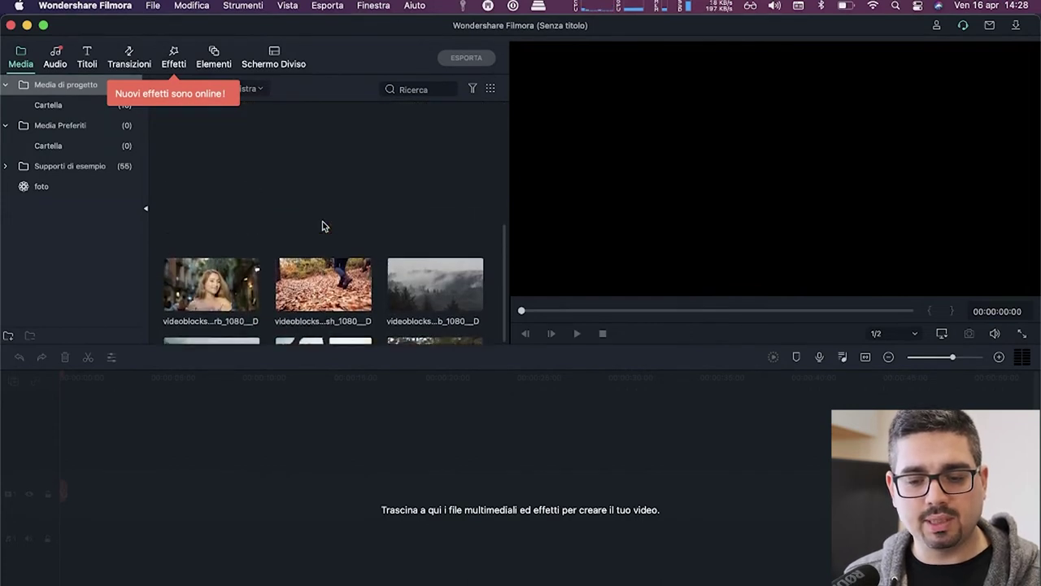
pyautogui.scroll(3, 299, 177)
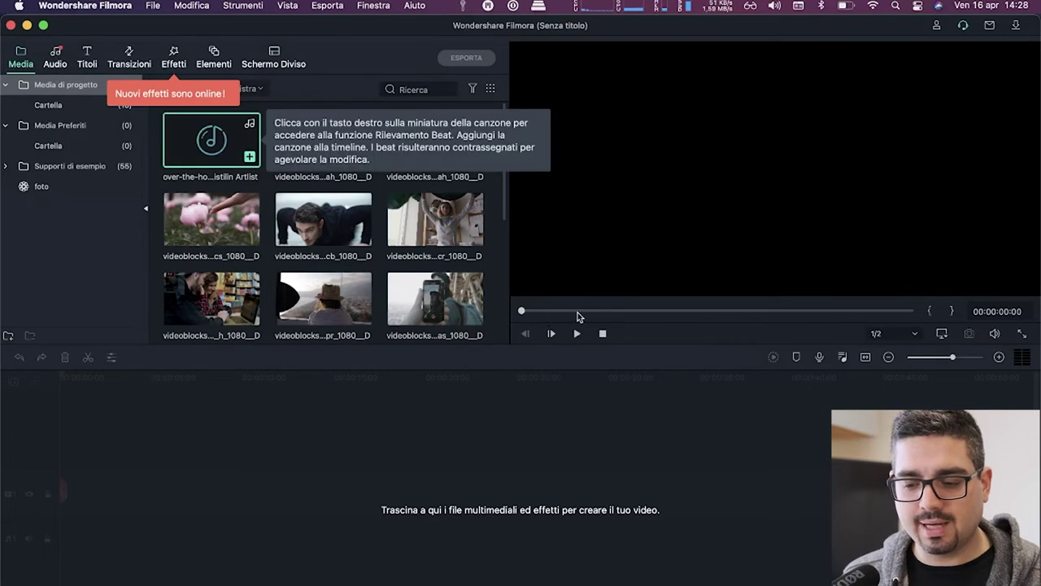
pyautogui.click(576, 312)
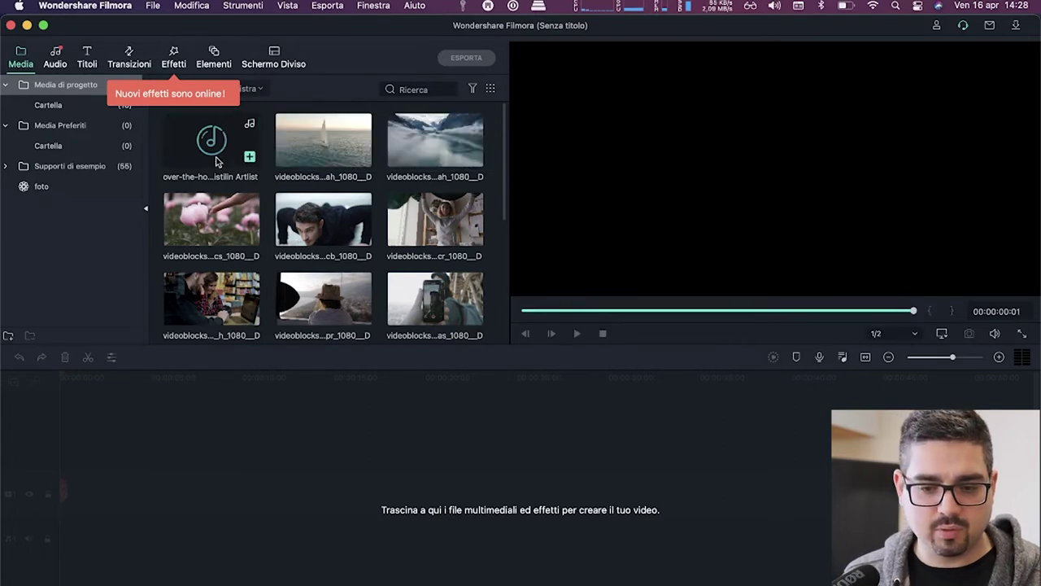
pyautogui.doubleClick(217, 161)
pyautogui.click(579, 335)
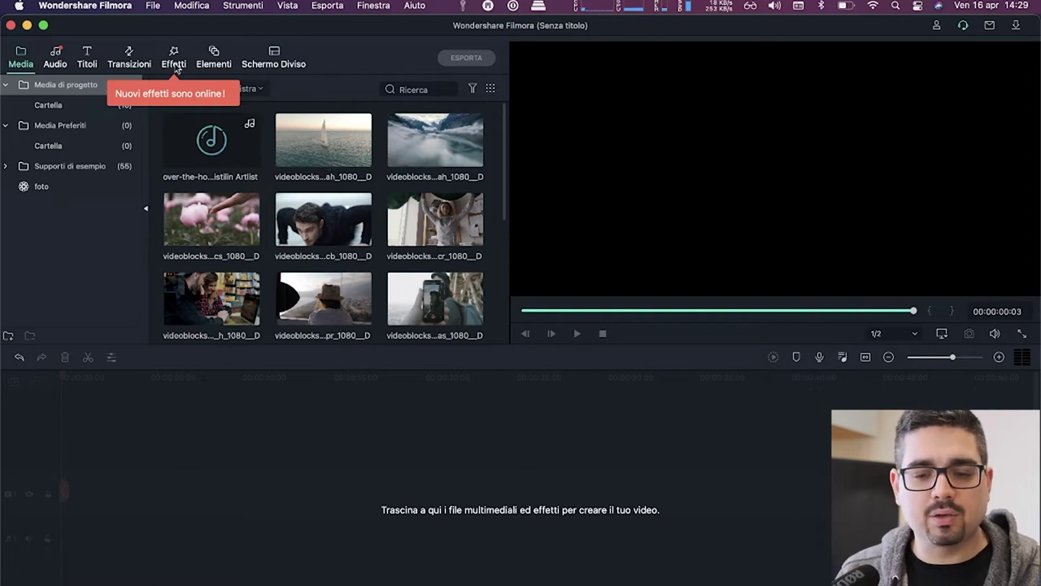
# - Place the sailing yacht clip at the start of video track 1, keeping the project settings of 1920x1080 at 30.00 fps
pyautogui.moveTo(302, 132); pyautogui.dragTo(115, 498)
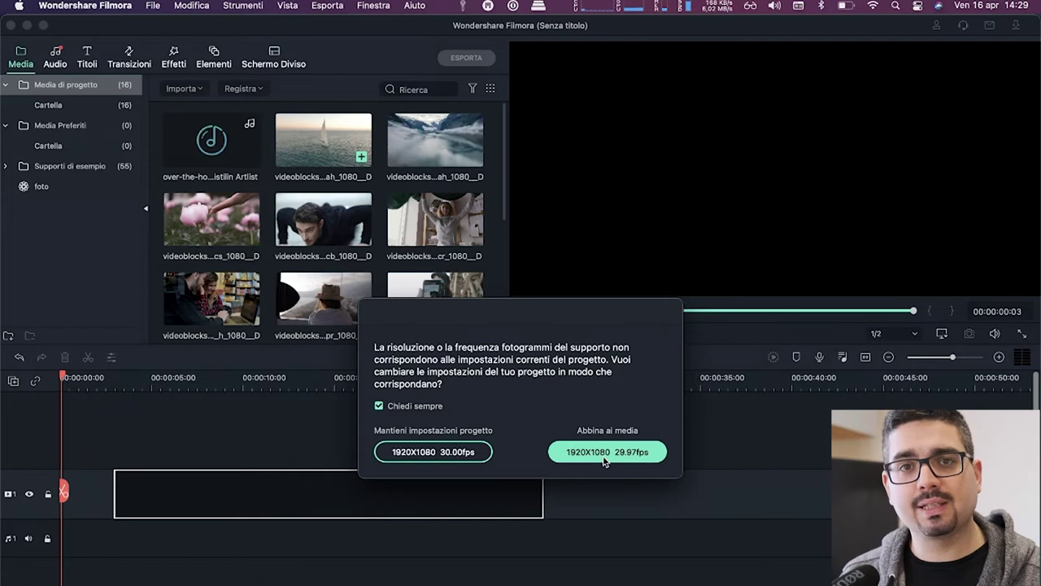
pyautogui.click(451, 454)
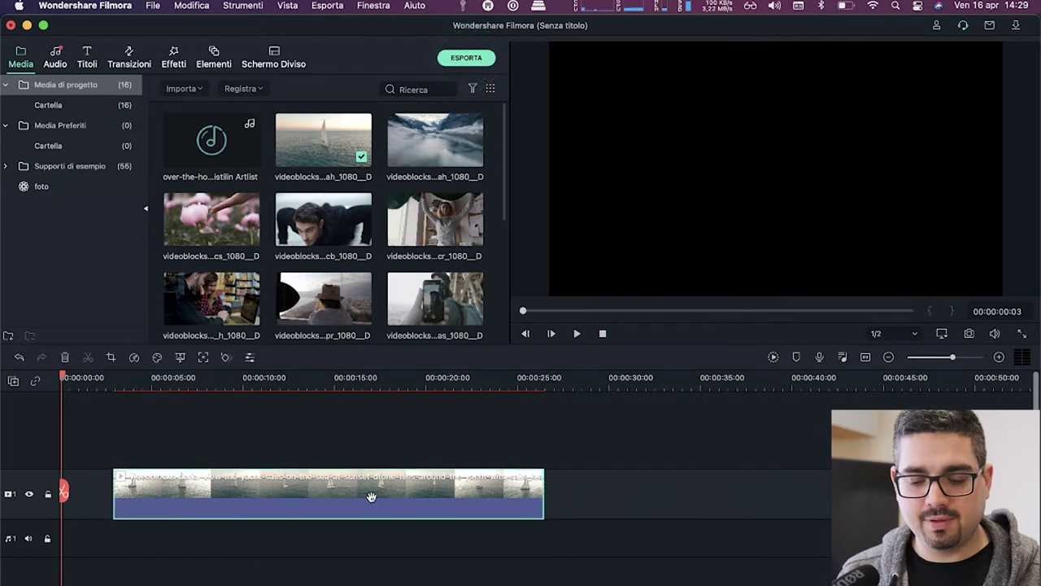
pyautogui.moveTo(372, 496); pyautogui.dragTo(293, 507)
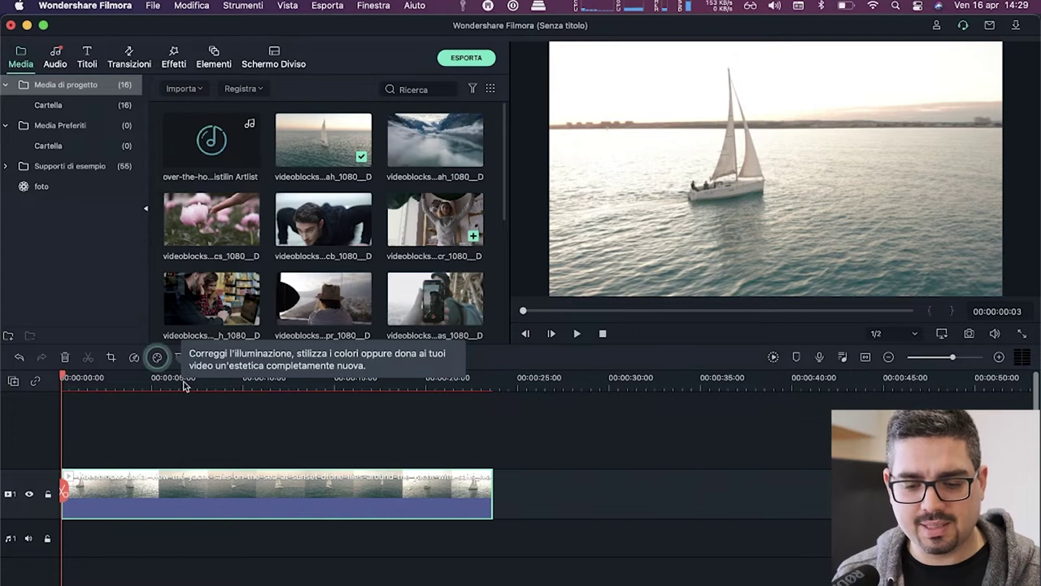
pyautogui.click(159, 363)
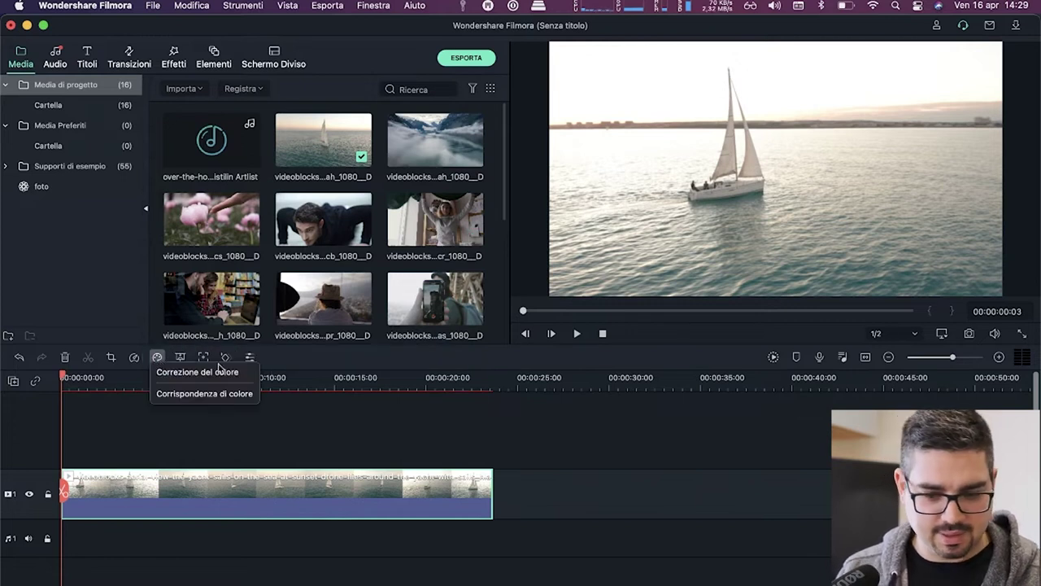
pyautogui.click(197, 372)
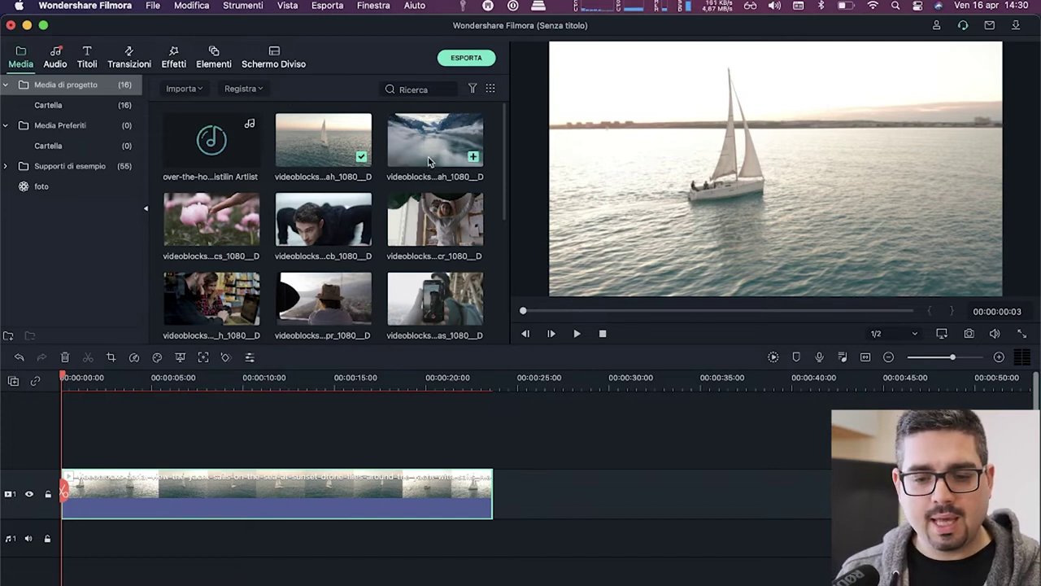
# - Add the over-the-horizon music to audio track 1 from the timeline start and split it at 00:00:43:06
pyautogui.moveTo(210, 150); pyautogui.dragTo(59, 553)
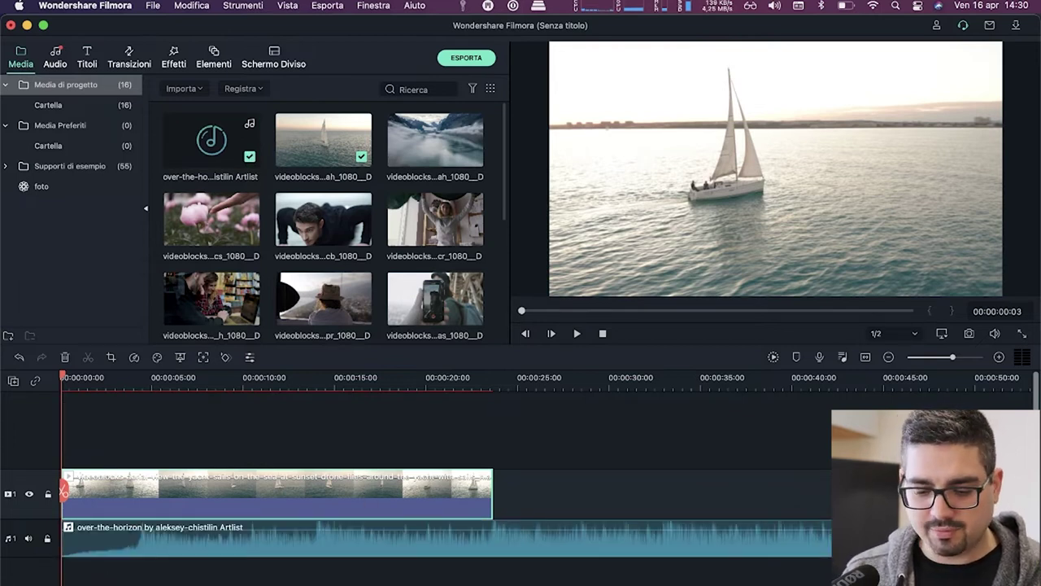
pyautogui.click(890, 358)
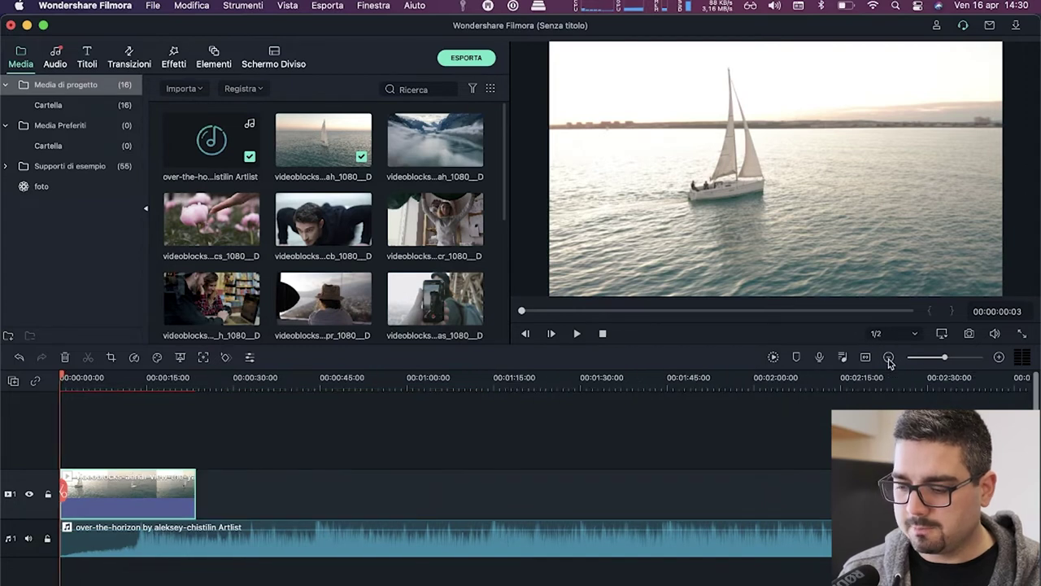
pyautogui.click(999, 356)
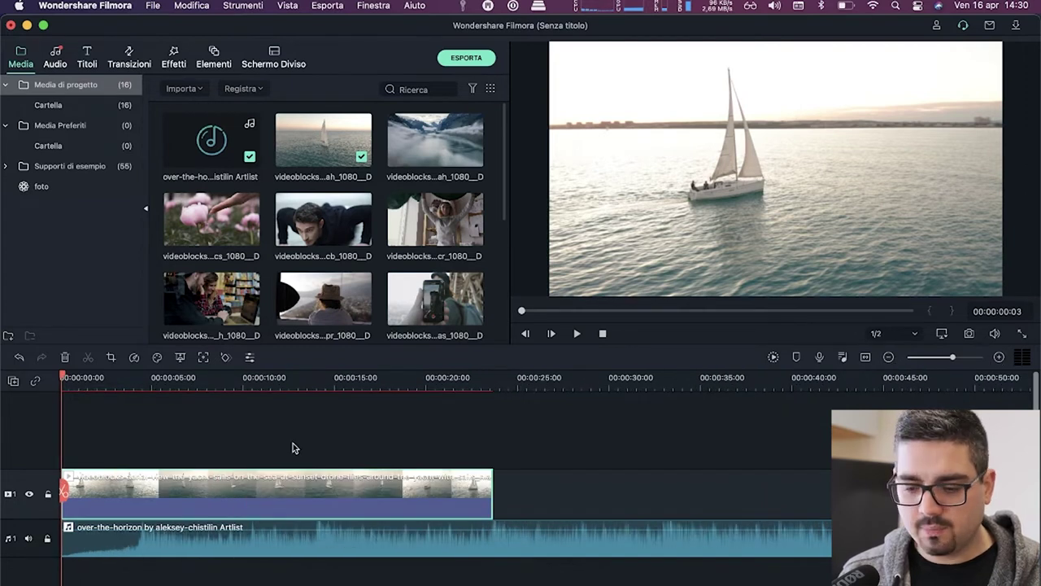
pyautogui.moveTo(282, 381); pyautogui.dragTo(207, 401)
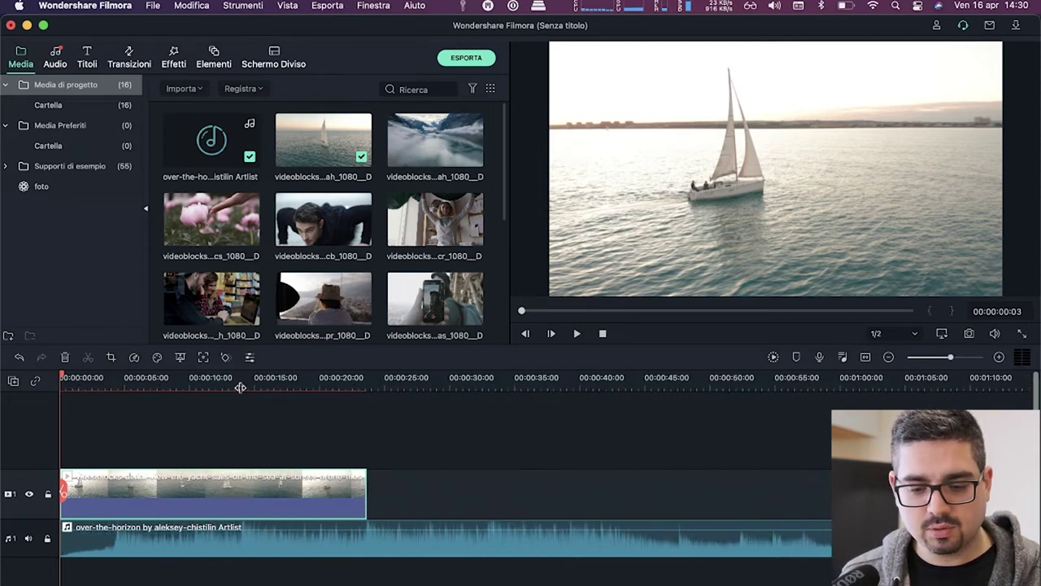
pyautogui.moveTo(63, 379); pyautogui.dragTo(624, 446)
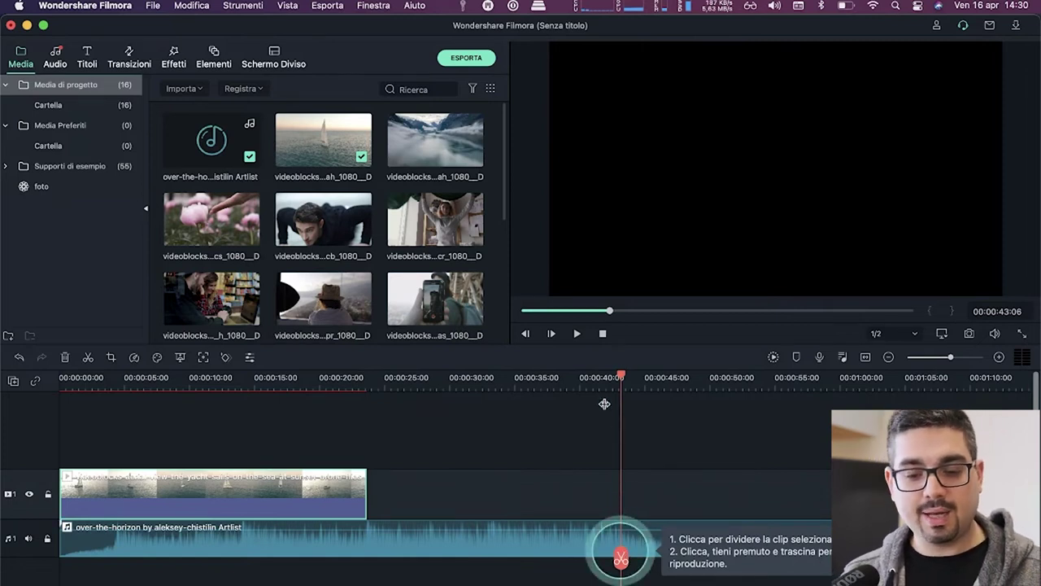
pyautogui.click(621, 559)
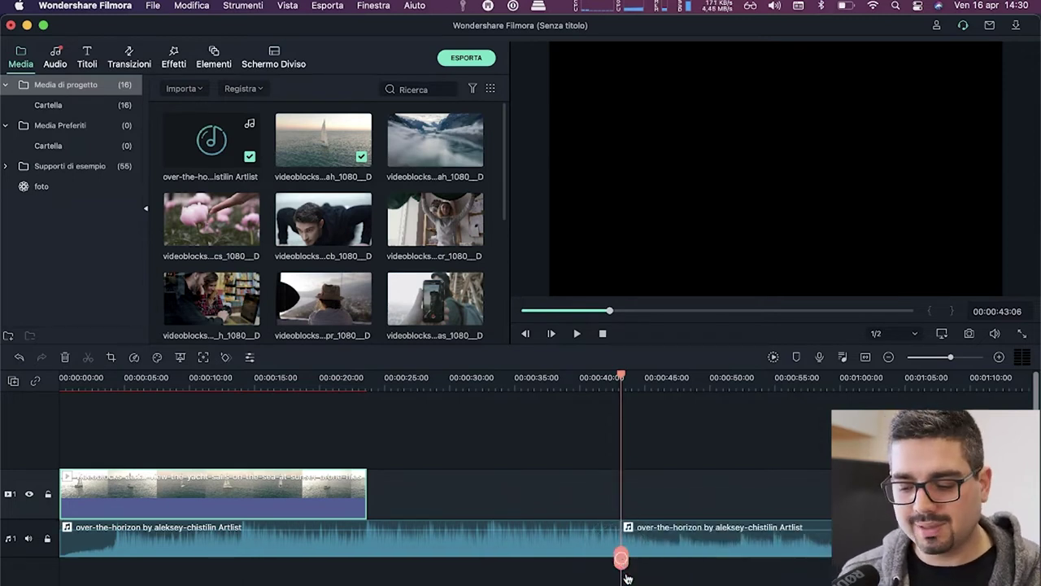
# - Split the second part of the over-the-horizon music at 00:02:47:27, where its quieter ending begins
pyautogui.hscroll(2, 519, 582)
pyautogui.click(628, 533)
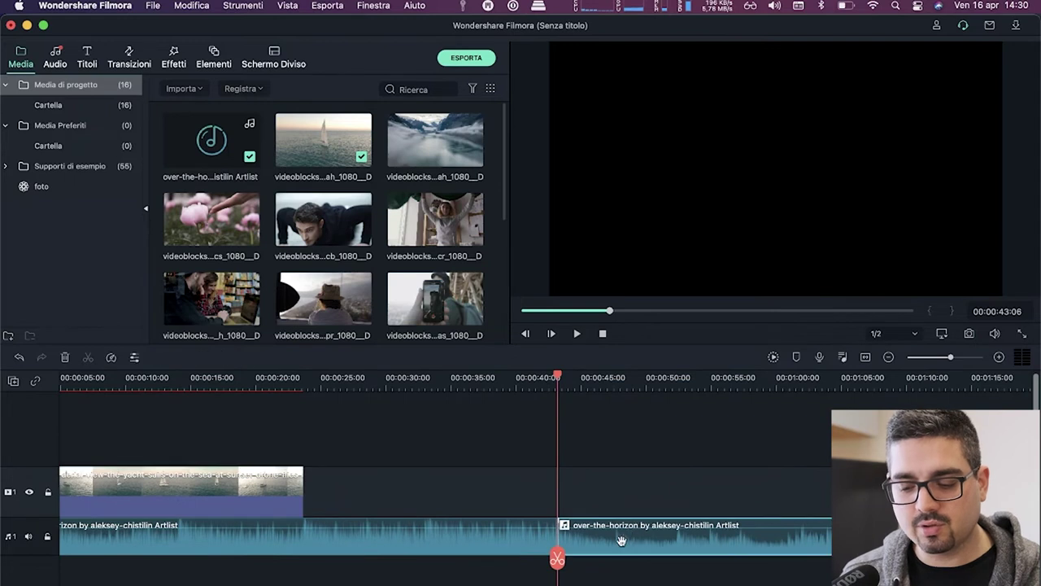
pyautogui.hscroll(10, 462, 521)
pyautogui.hscroll(4, 501, 509)
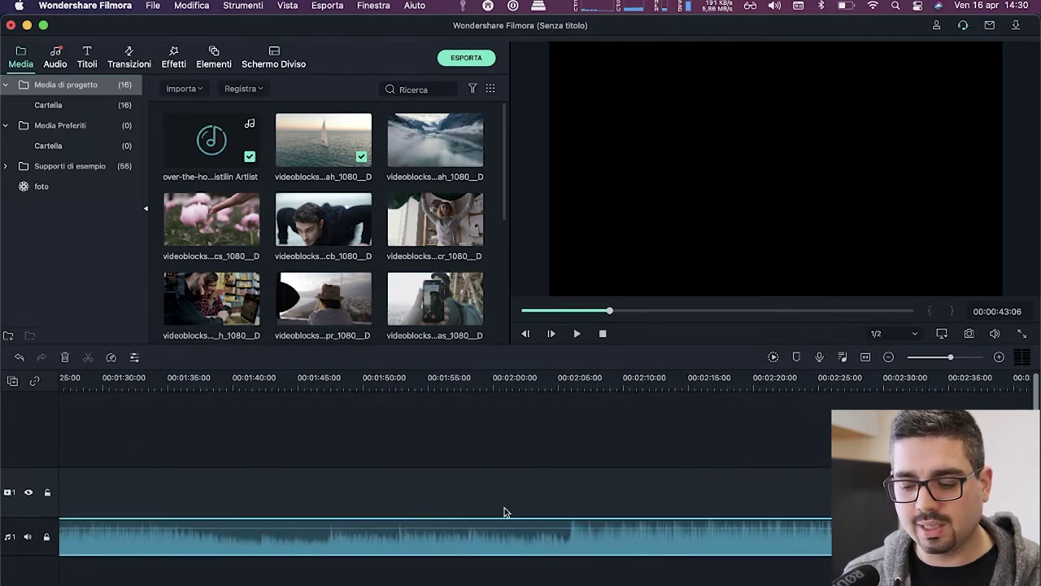
pyautogui.scroll(-3, 609, 383)
pyautogui.hscroll(3, 537, 379)
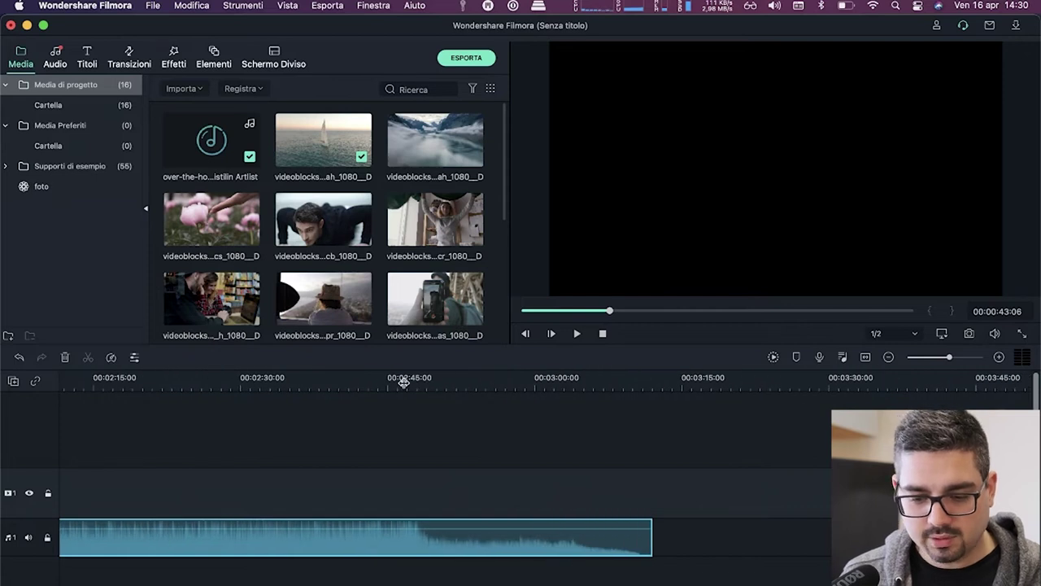
pyautogui.click(415, 377)
pyautogui.scroll(4, 505, 384)
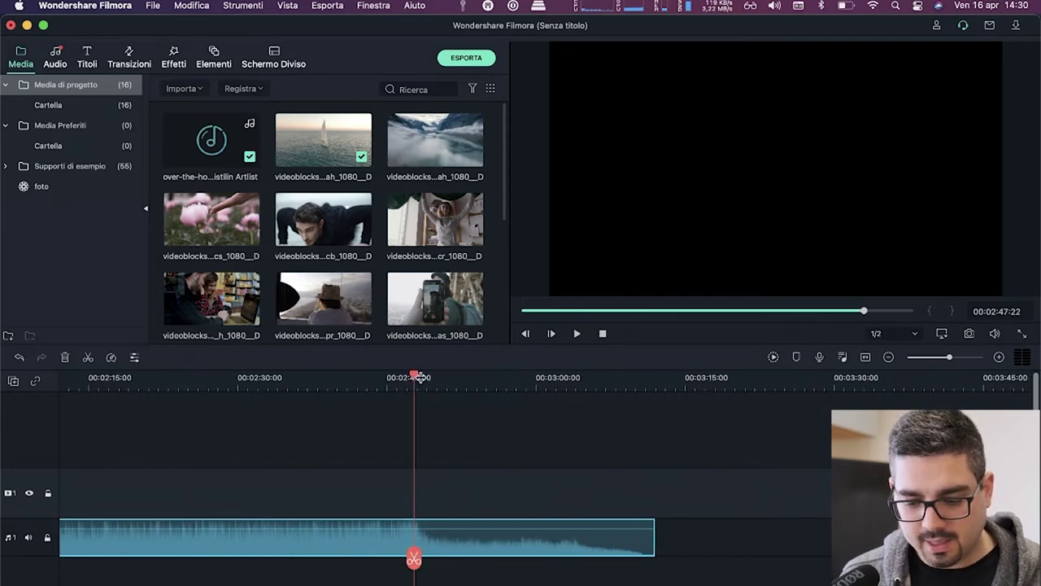
pyautogui.scroll(2, 592, 387)
pyautogui.moveTo(416, 379); pyautogui.dragTo(421, 378)
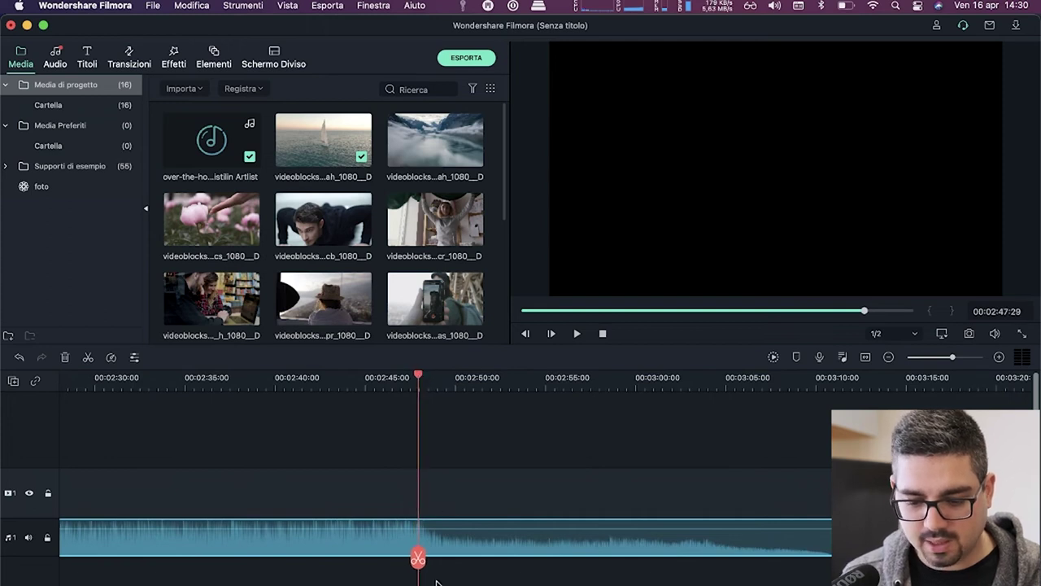
pyautogui.press('Left')
pyautogui.press('Left')
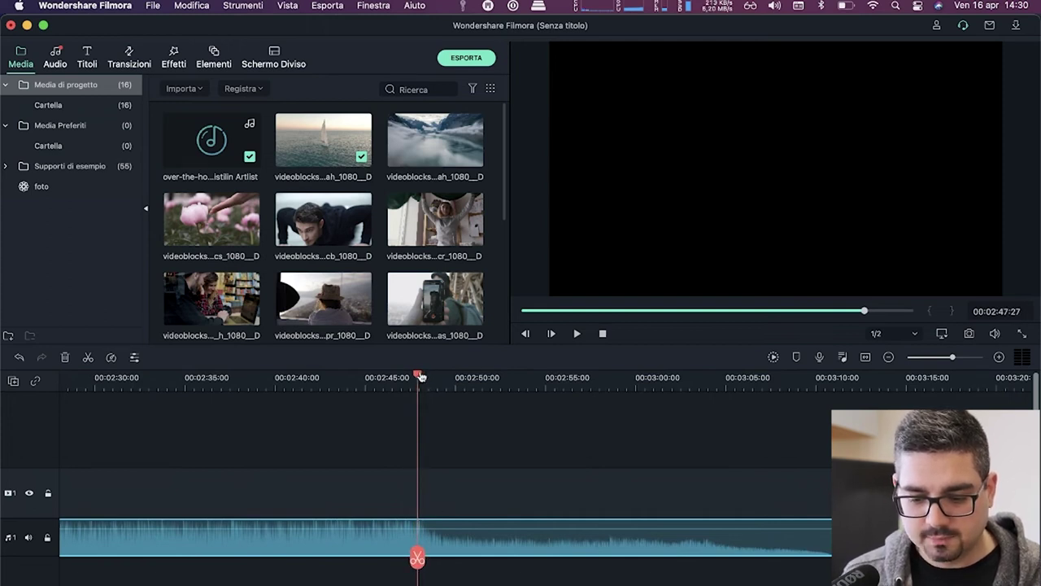
pyautogui.click(417, 563)
# - Delete the middle section of the music between the two splits, closing the gap so the ending follows the first part
pyautogui.click(348, 545)
pyautogui.press('Delete')
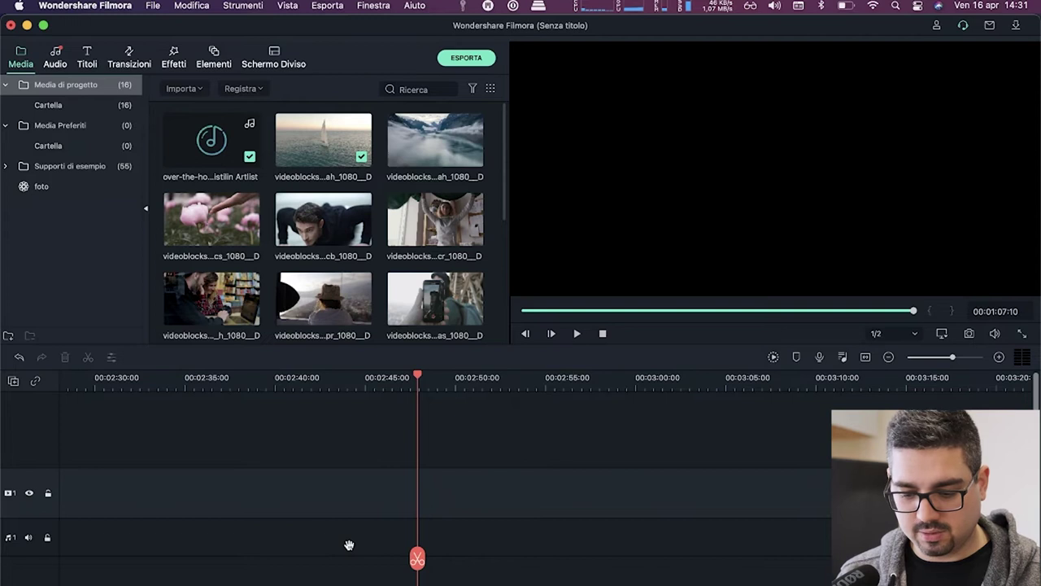
pyautogui.scroll(-5, 382, 380)
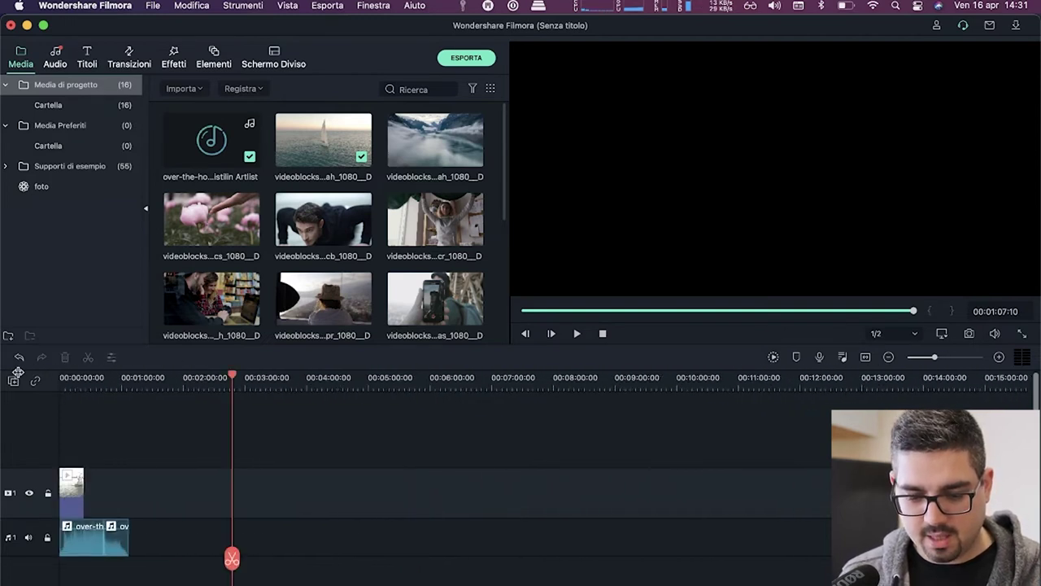
pyautogui.press('super+z')
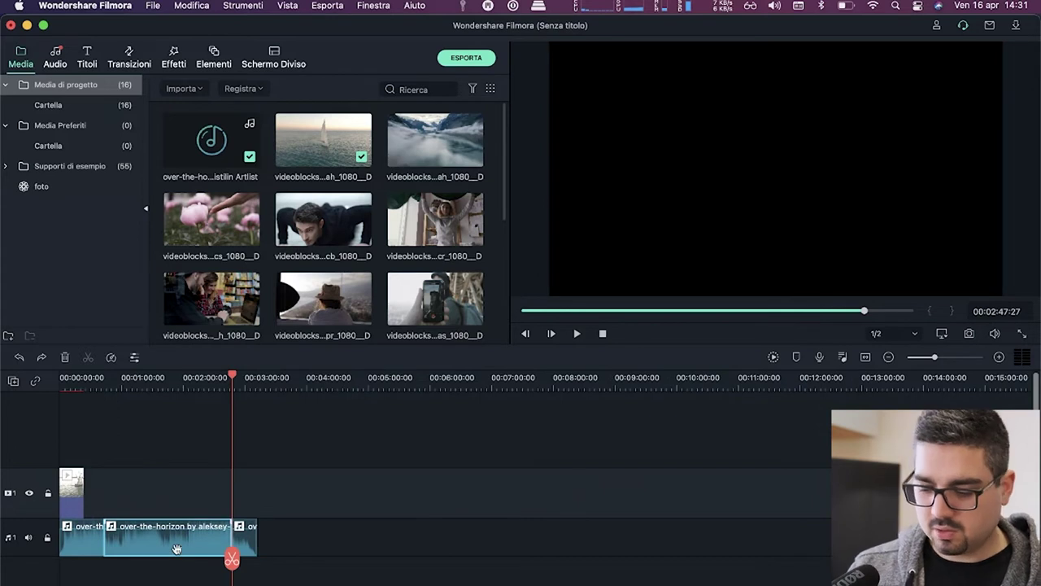
pyautogui.press('Delete')
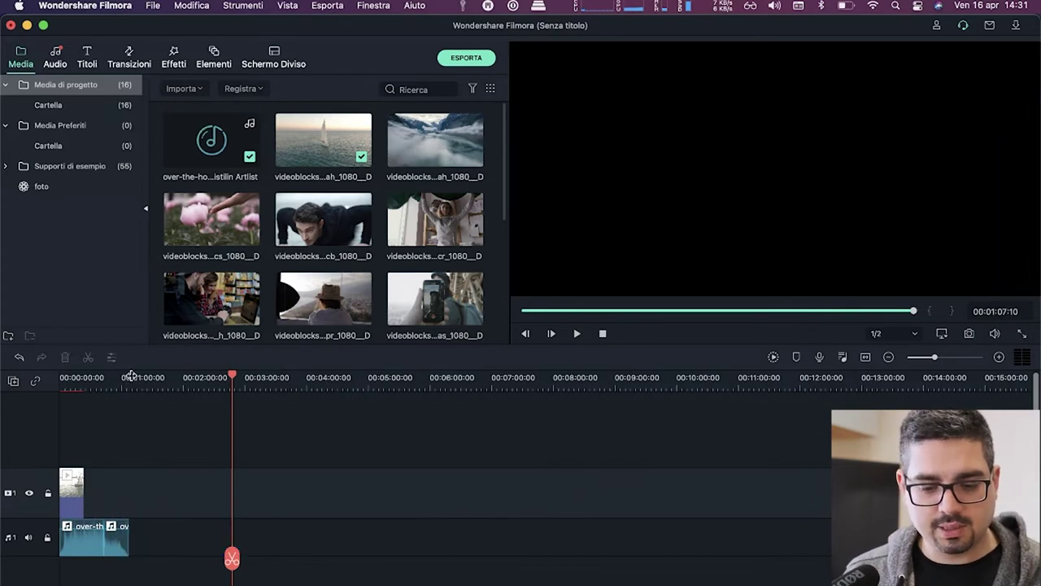
# - Play the timeline from 00:00:00:00 to check the yacht clip against the music intro
pyautogui.scroll(5, 130, 375)
pyautogui.moveTo(139, 377); pyautogui.dragTo(3, 405)
pyautogui.scroll(-3, 254, 370)
pyautogui.hscroll(-5, 223, 480)
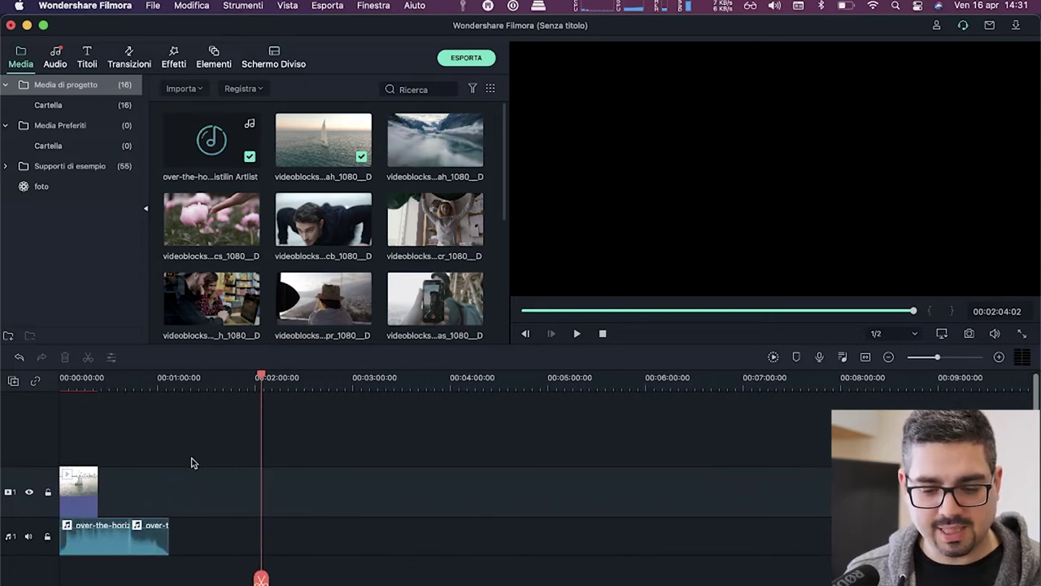
pyautogui.moveTo(127, 377); pyautogui.dragTo(60, 377)
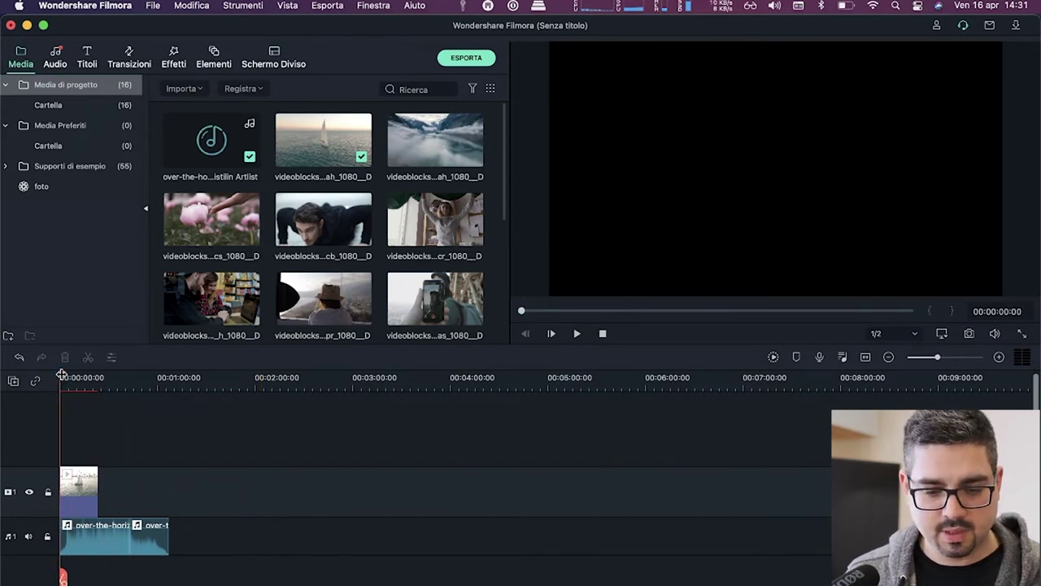
pyautogui.press('super+equal')
pyautogui.press('super+equal')
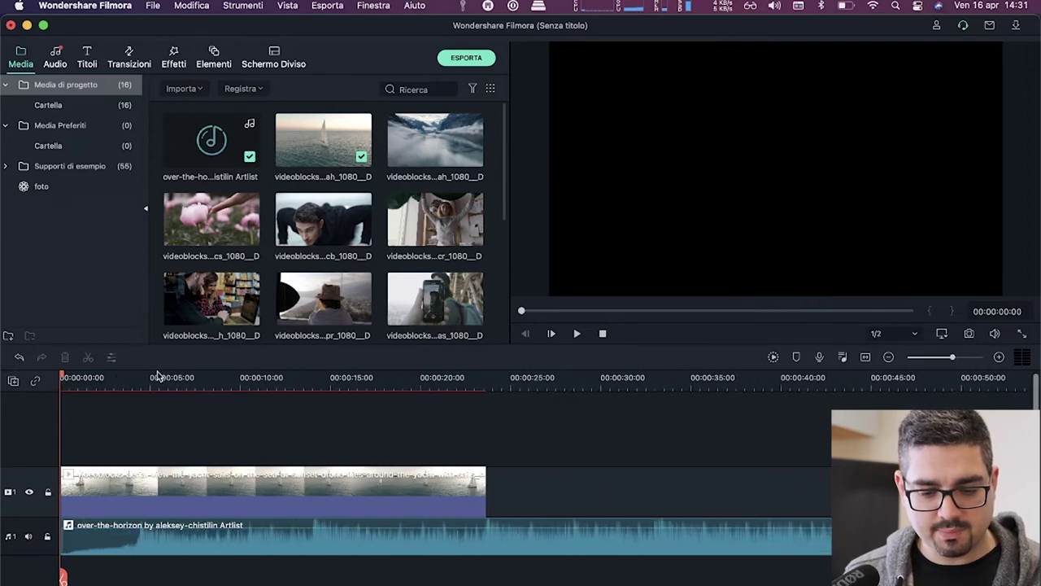
pyautogui.press('space')
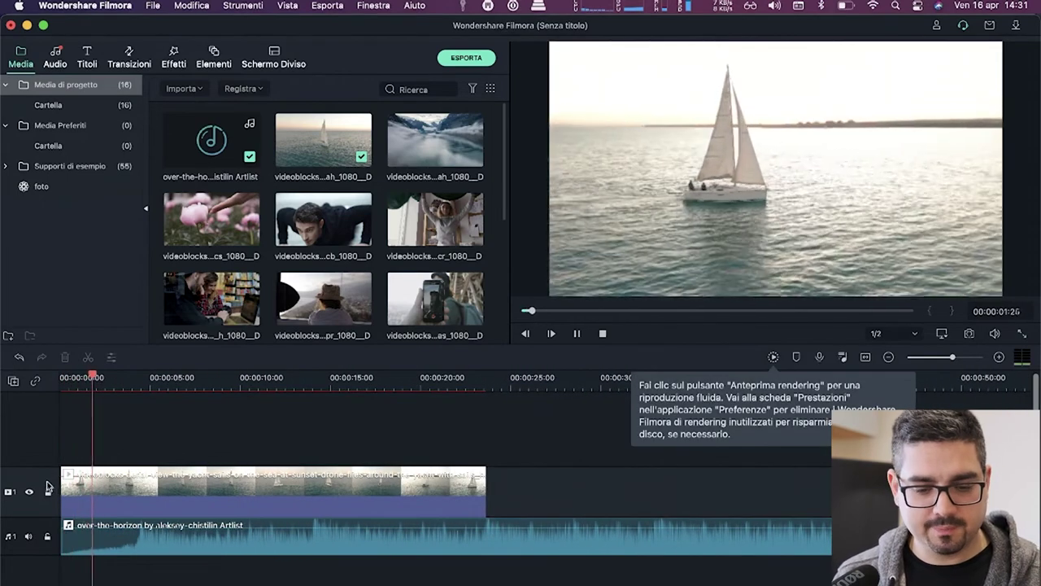
# - Trim the start of the yacht clip and place it about 4.4 seconds into the timeline, where the music picks up
pyautogui.moveTo(66, 492); pyautogui.dragTo(159, 492)
pyautogui.press('super+z')
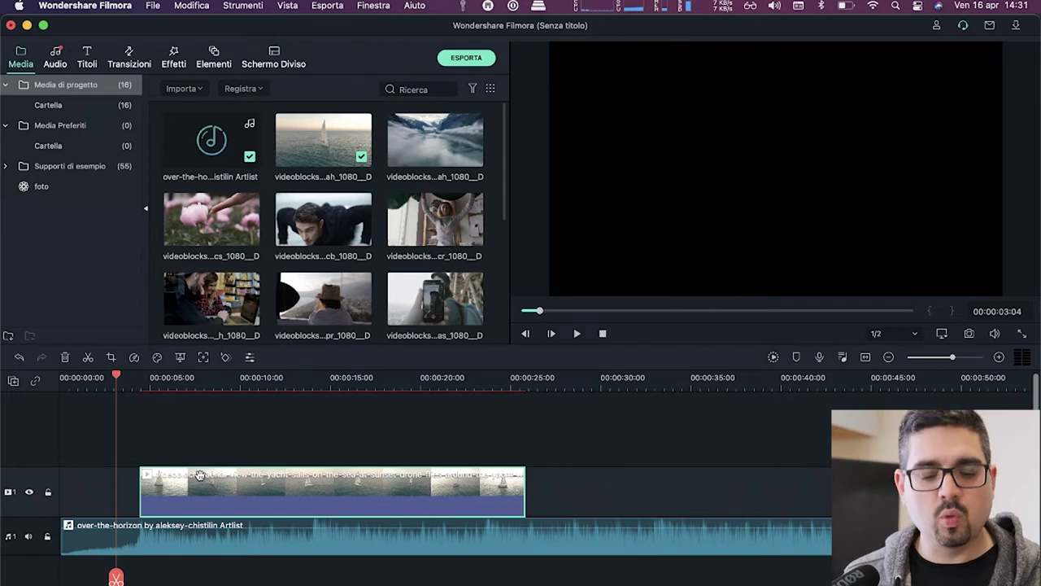
pyautogui.scroll(1, 132, 383)
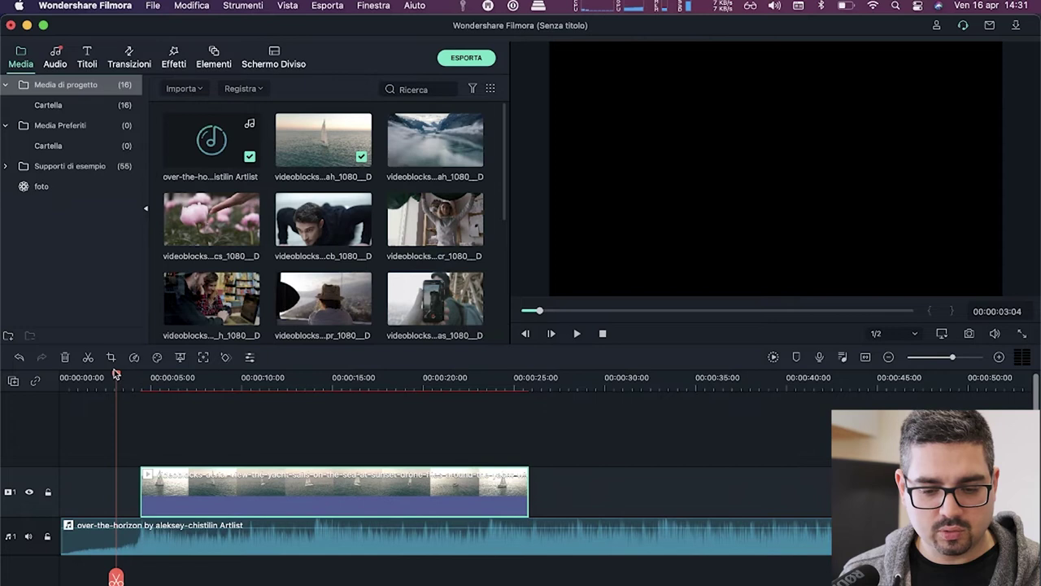
# - Play the yacht clip, split it at 00:00:09:08 and delete the part after the split
pyautogui.moveTo(115, 377); pyautogui.dragTo(133, 380)
pyautogui.press('space')
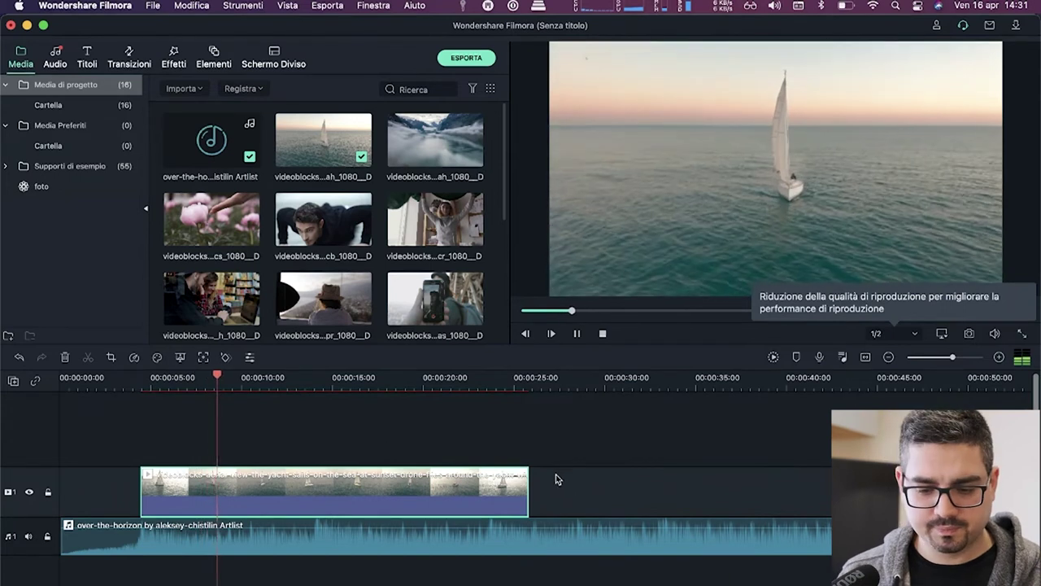
pyautogui.press('space')
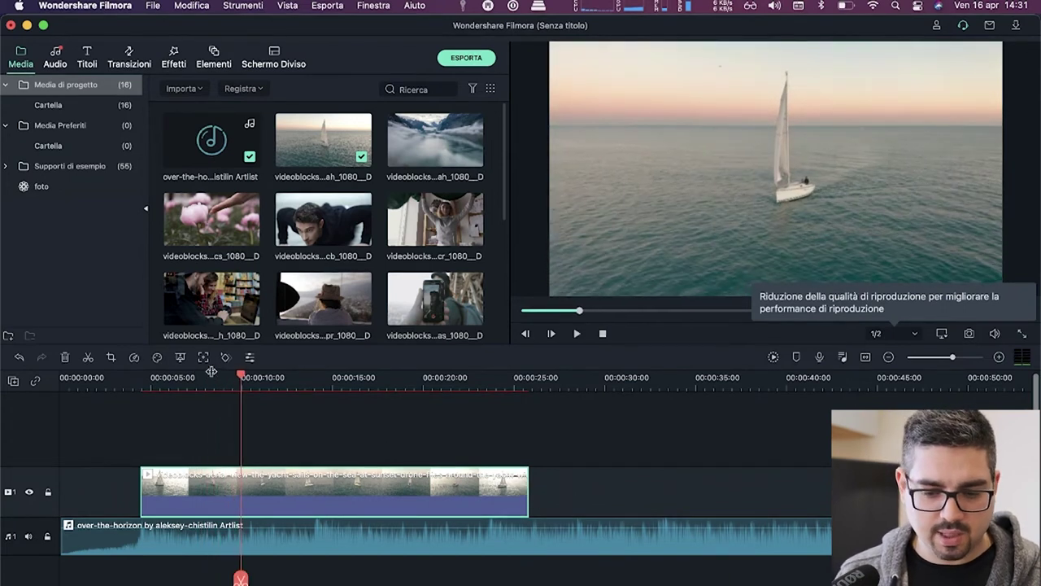
pyautogui.moveTo(241, 376); pyautogui.dragTo(230, 376)
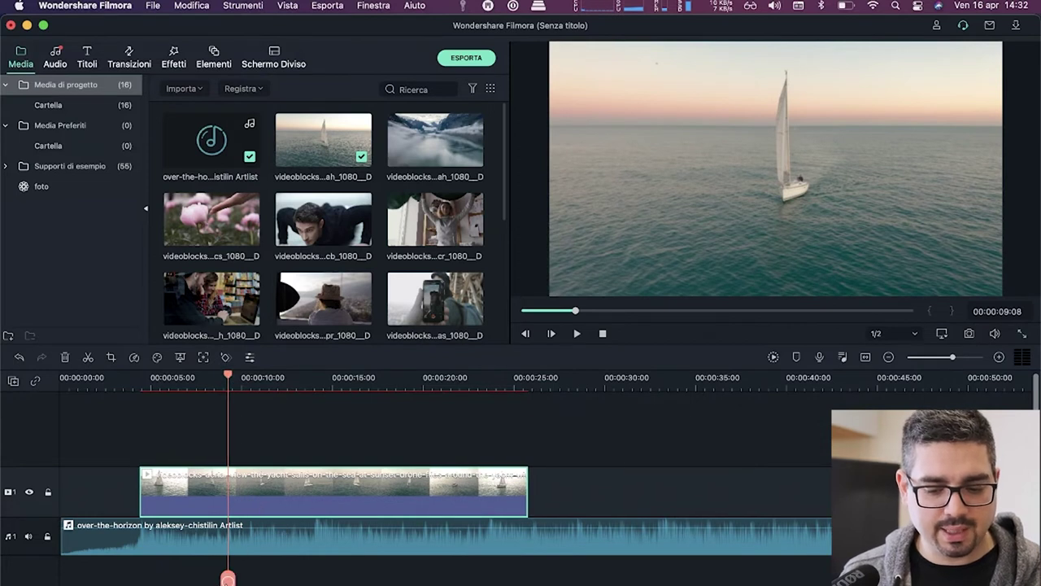
pyautogui.click(228, 578)
pyautogui.click(322, 496)
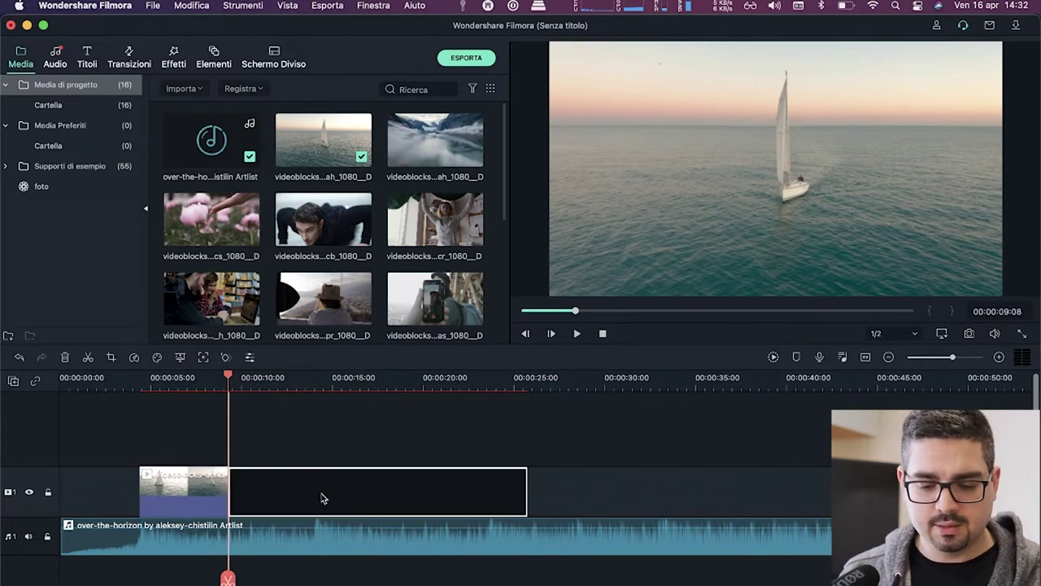
pyautogui.press('Delete')
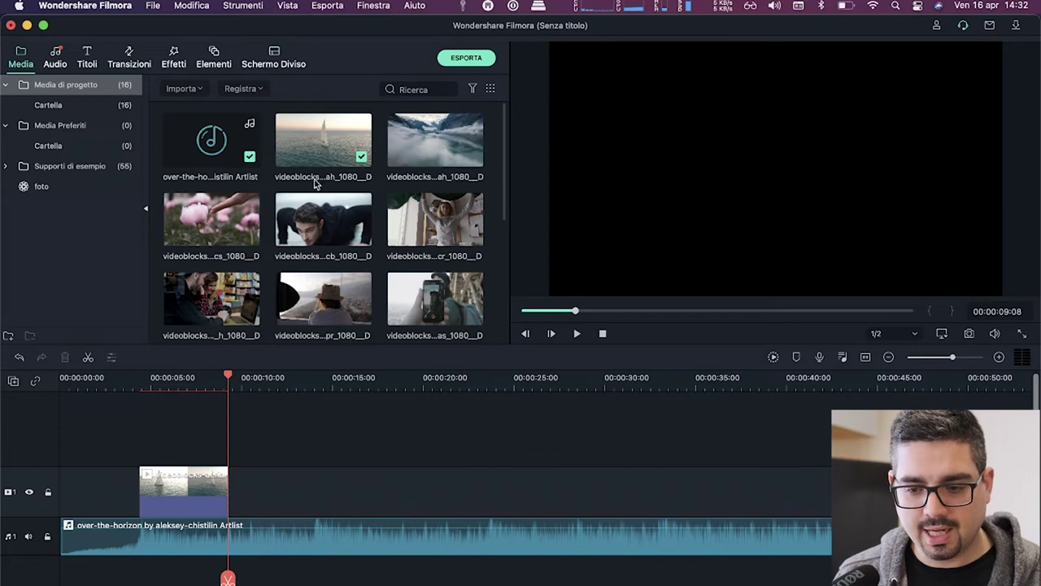
# - Place the Norway lake clip on video track 1 directly after the yacht clip and preview it with the music
pyautogui.scroll(-1, 316, 183)
pyautogui.moveTo(431, 118); pyautogui.dragTo(233, 485)
pyautogui.click(278, 488)
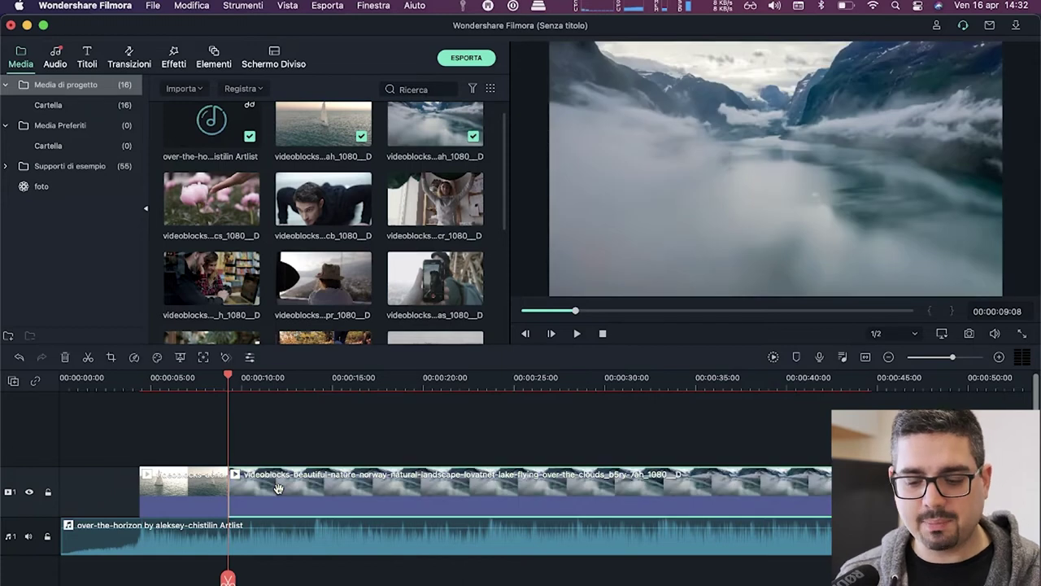
pyautogui.press('space')
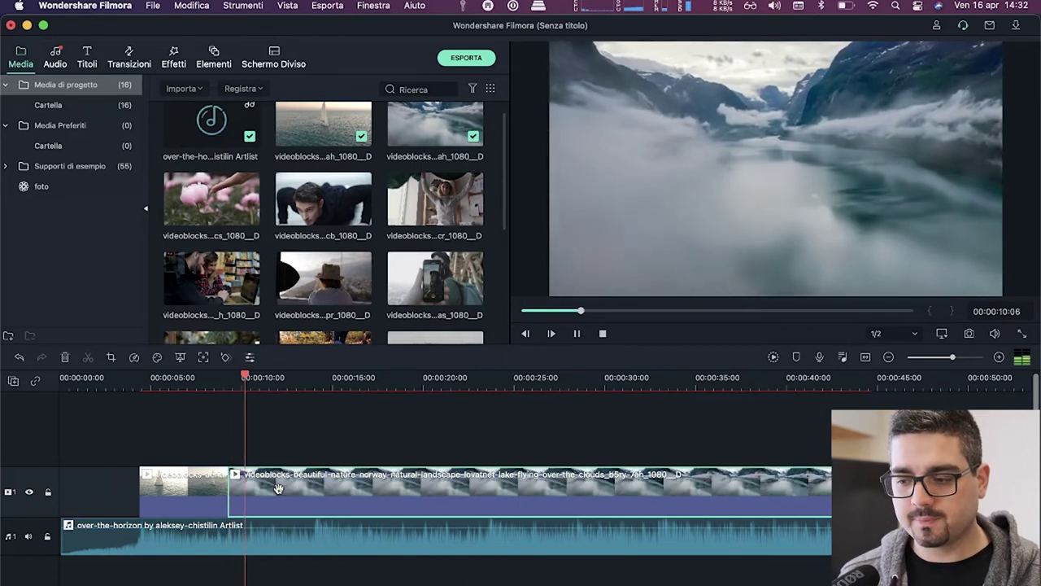
pyautogui.press('XF86AudioLowerVolume')
pyautogui.press('space')
pyautogui.scroll(-3, 289, 466)
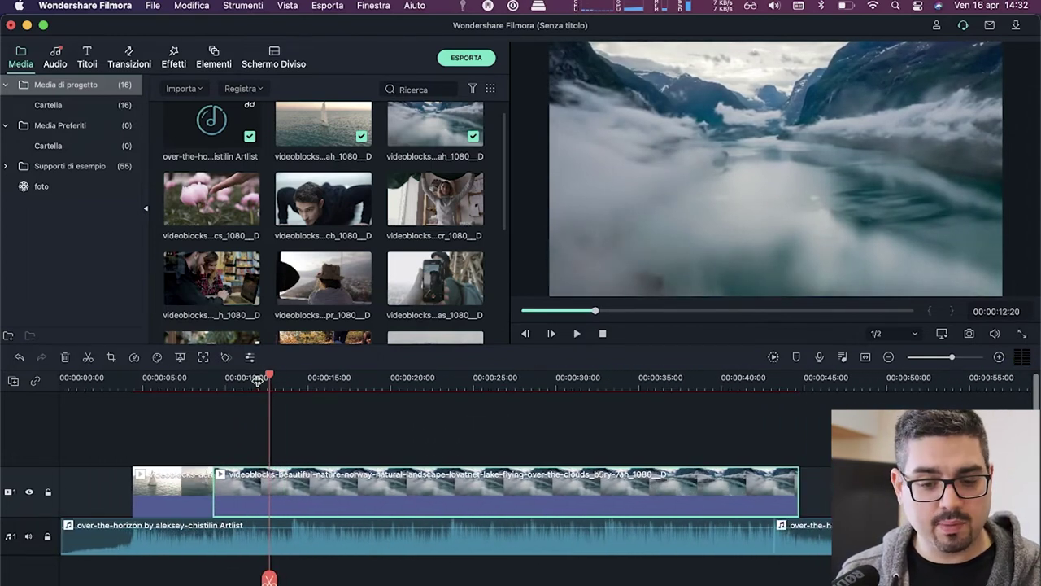
# - Speed up the Norway lake clip with the fast 8x preset
pyautogui.click(134, 358)
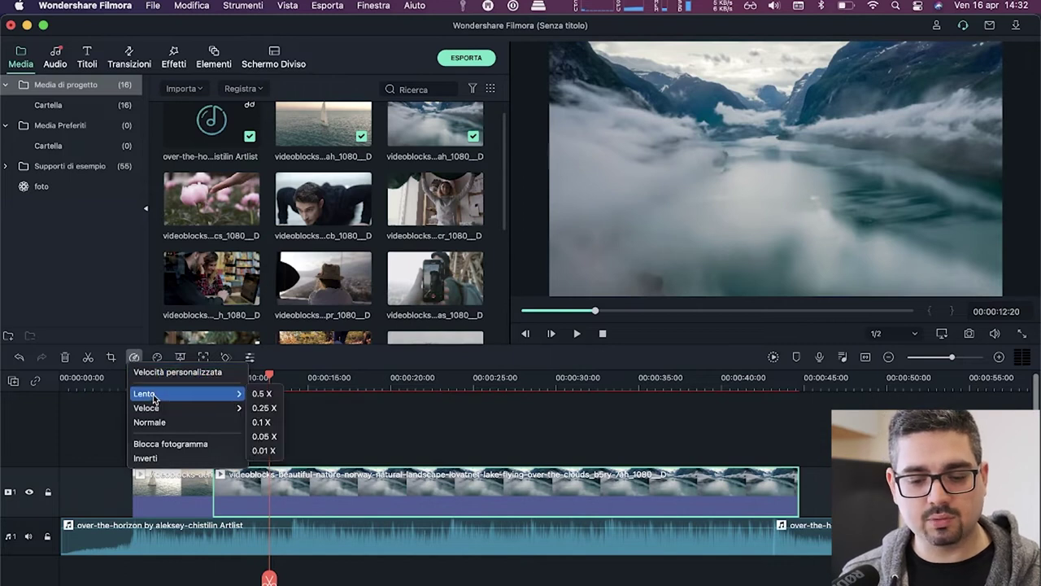
pyautogui.moveTo(154, 409)
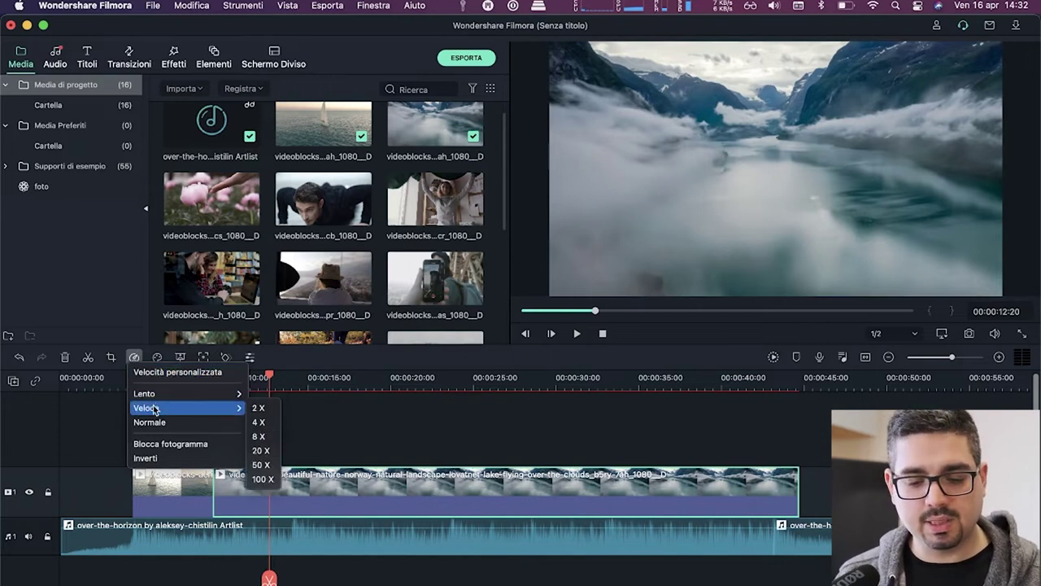
pyautogui.click(269, 450)
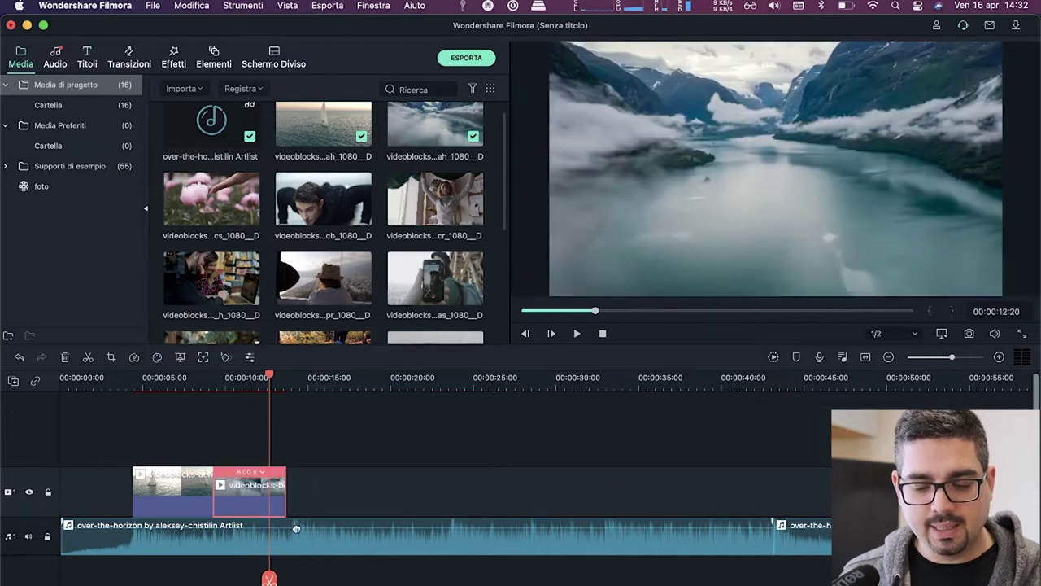
# - Give the Norway lake clip a custom speed of 7.00x so it ends at about 00:00:14:06, and play its ending
pyautogui.moveTo(268, 379); pyautogui.dragTo(293, 376)
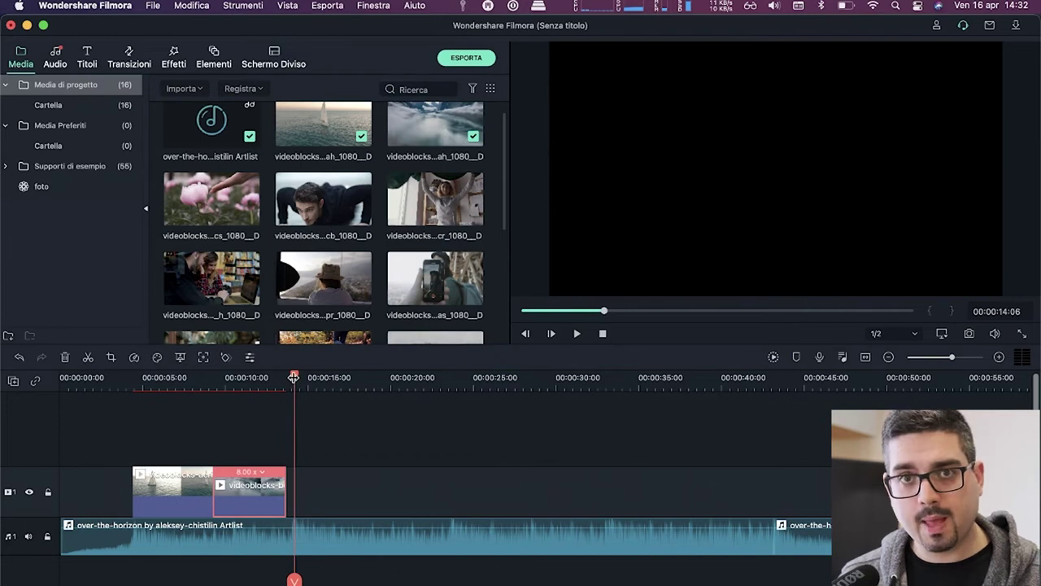
pyautogui.click(134, 358)
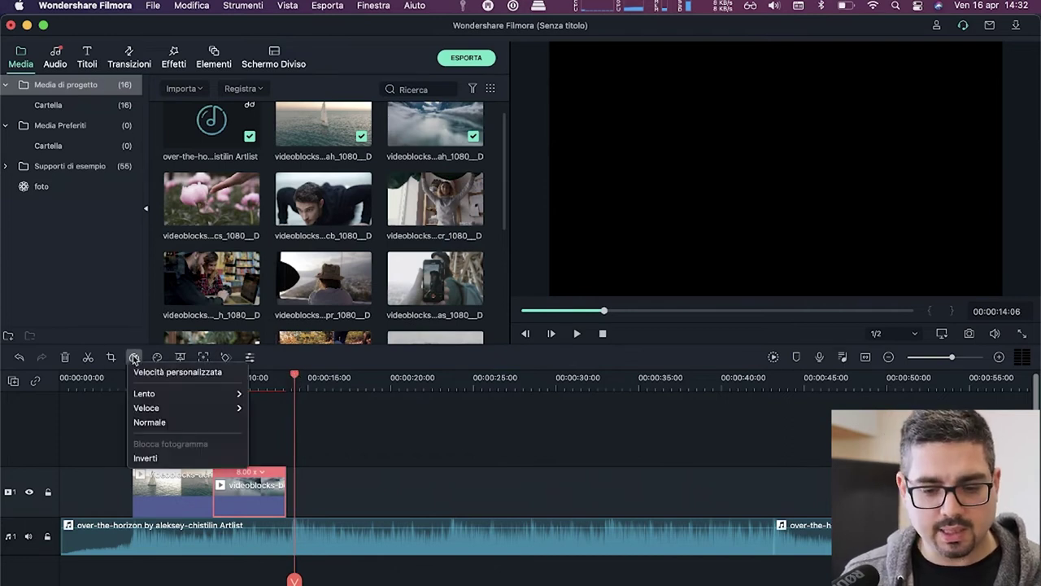
pyautogui.moveTo(155, 411)
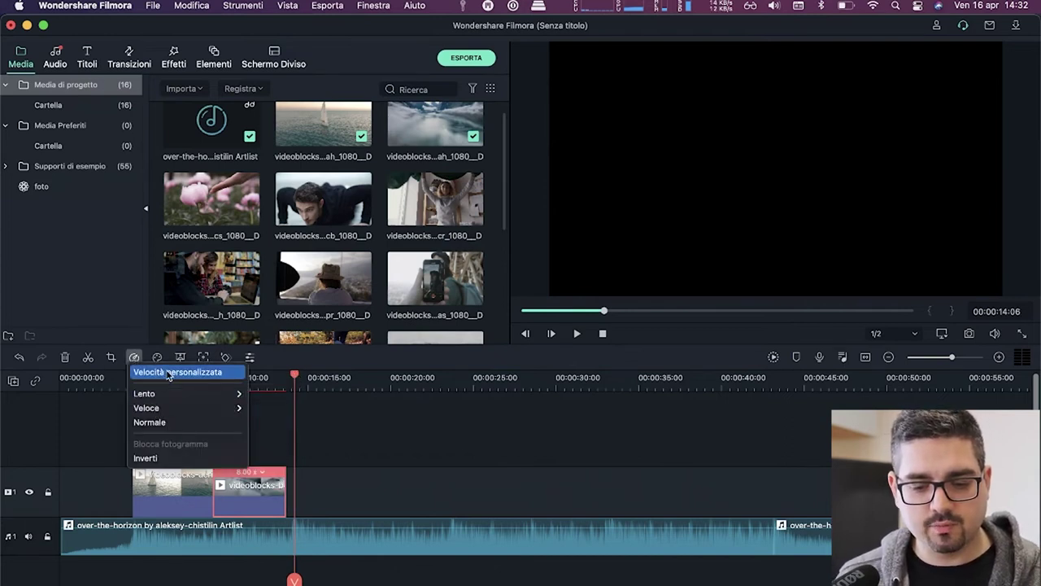
pyautogui.click(167, 373)
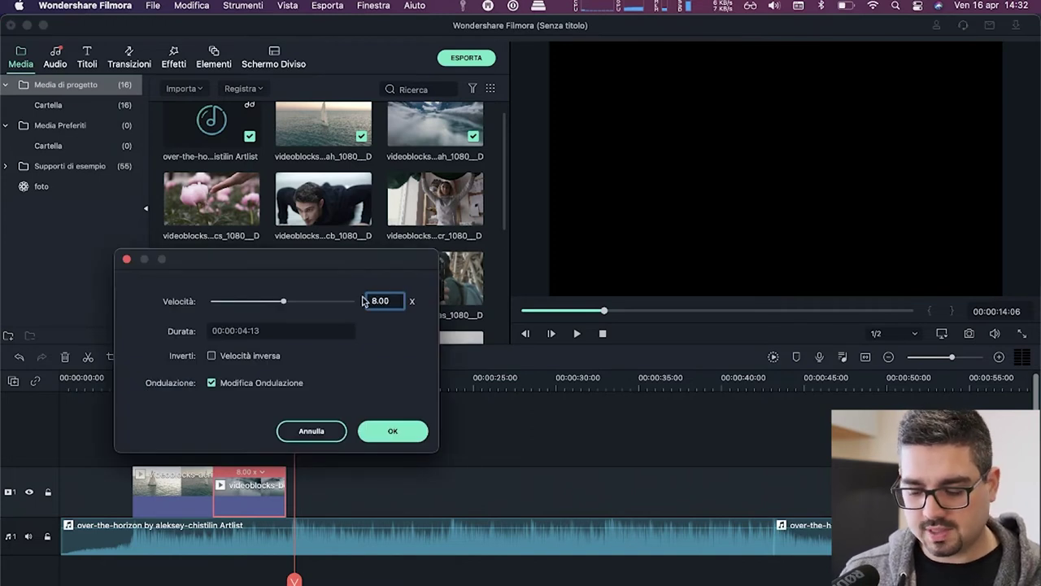
pyautogui.click(393, 432)
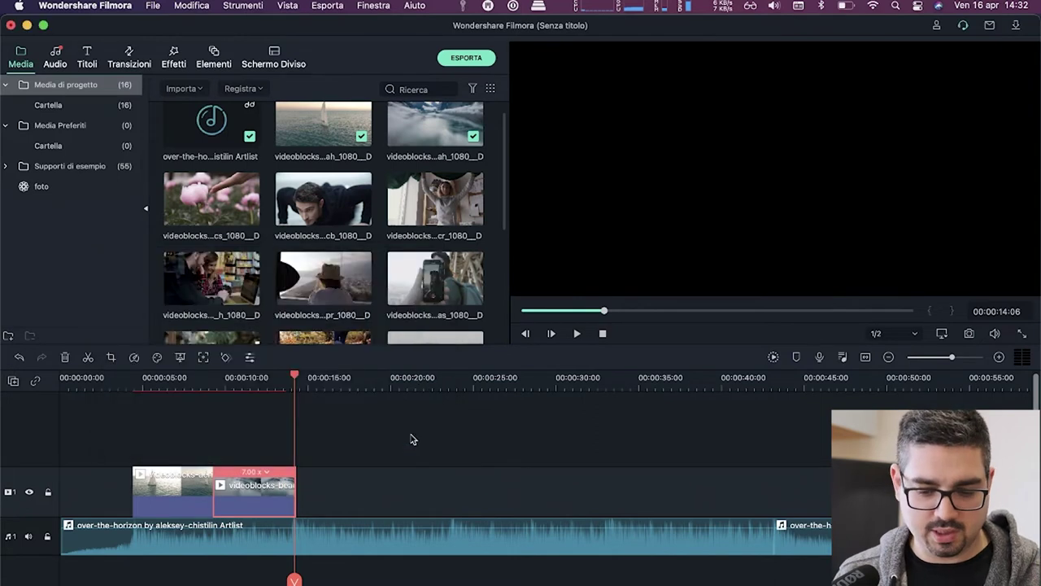
pyautogui.click(265, 377)
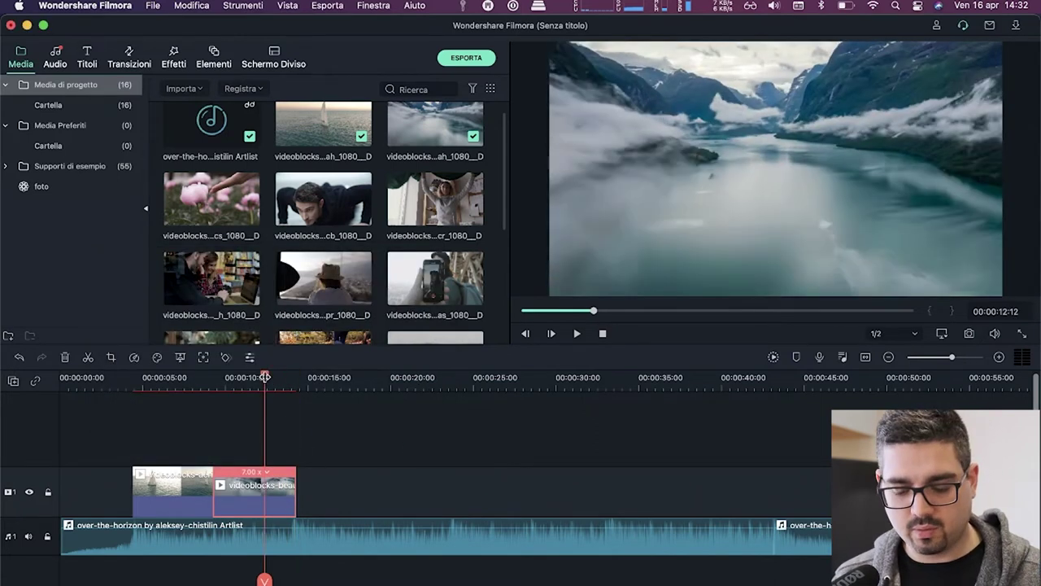
pyautogui.press('space')
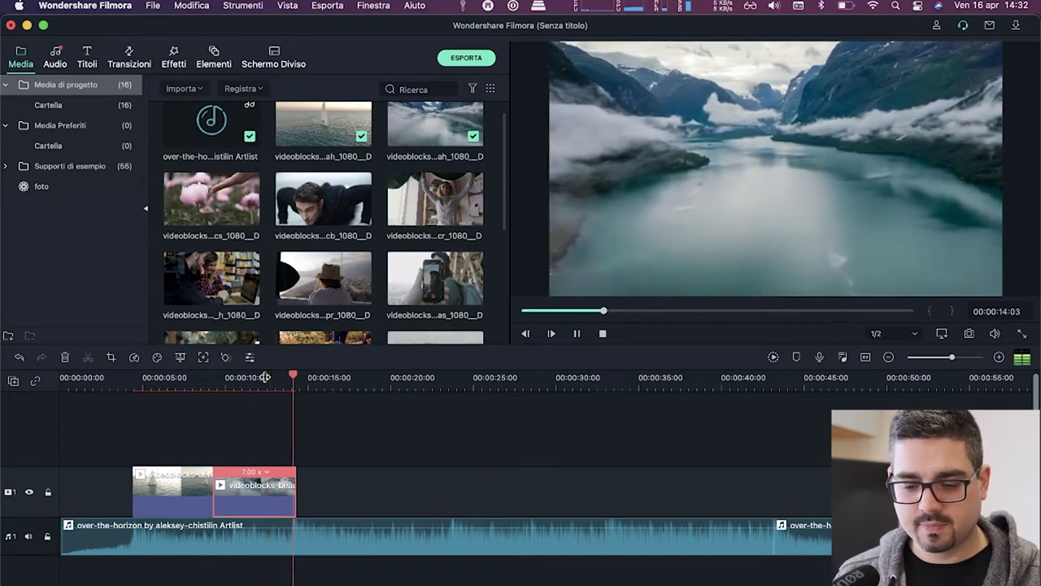
pyautogui.press('space')
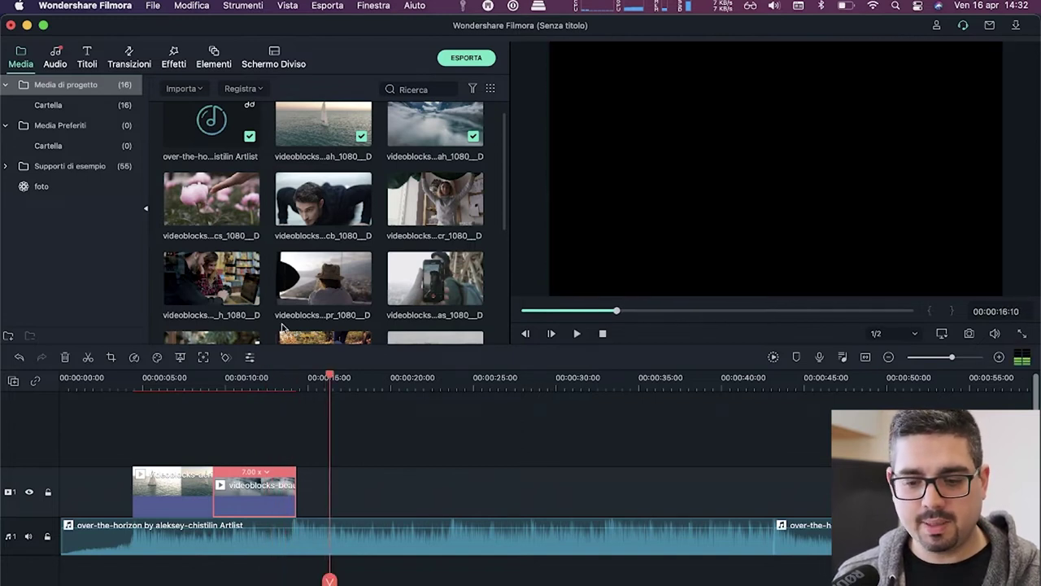
# - Place the push-up man clip on video track 1 directly after the Norway lake clip and preview it with the music
pyautogui.click(275, 379)
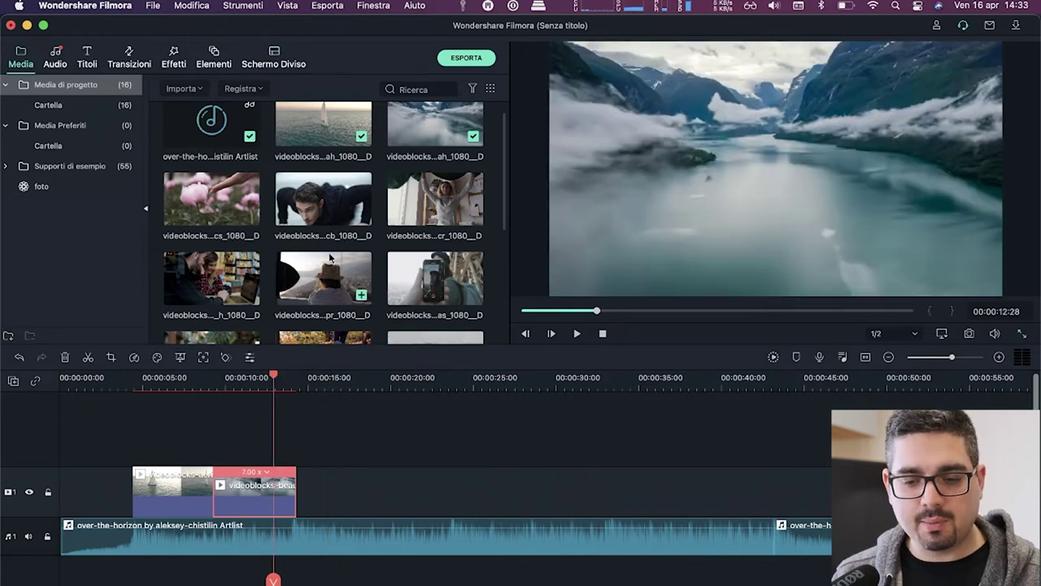
pyautogui.moveTo(305, 203); pyautogui.dragTo(303, 492)
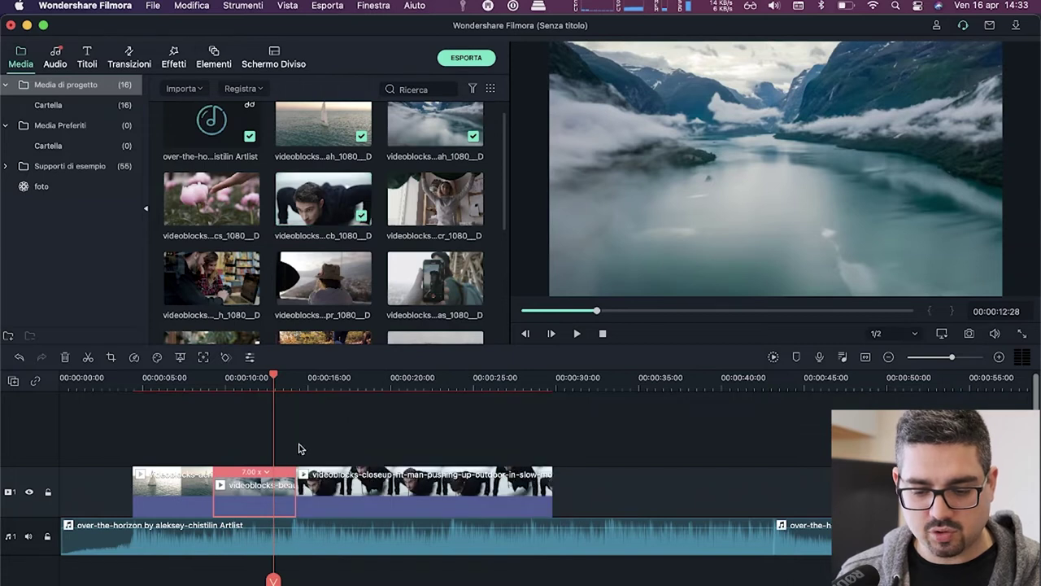
pyautogui.click(295, 378)
pyautogui.press('space')
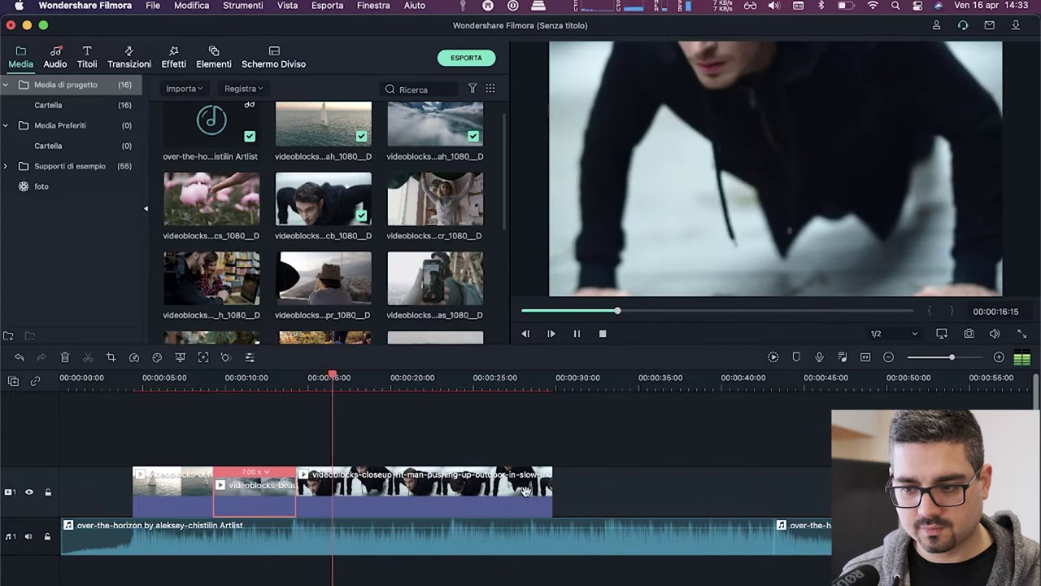
pyautogui.press('space')
# - Place the clothing designer clip on video track 2 at 00:00:17:07 and preview its opening
pyautogui.moveTo(443, 204); pyautogui.dragTo(352, 420)
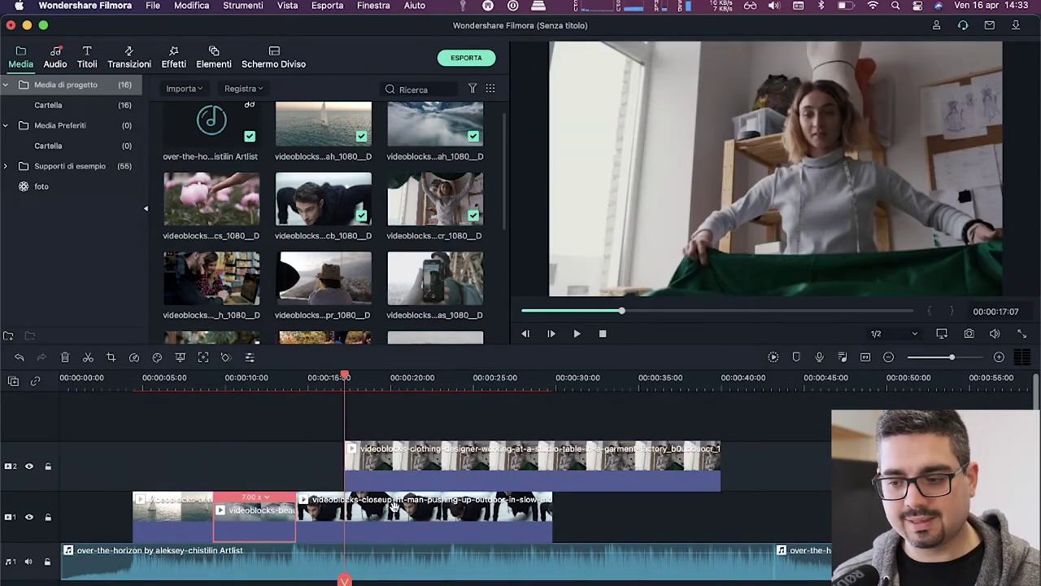
pyautogui.press('space')
pyautogui.press('space')
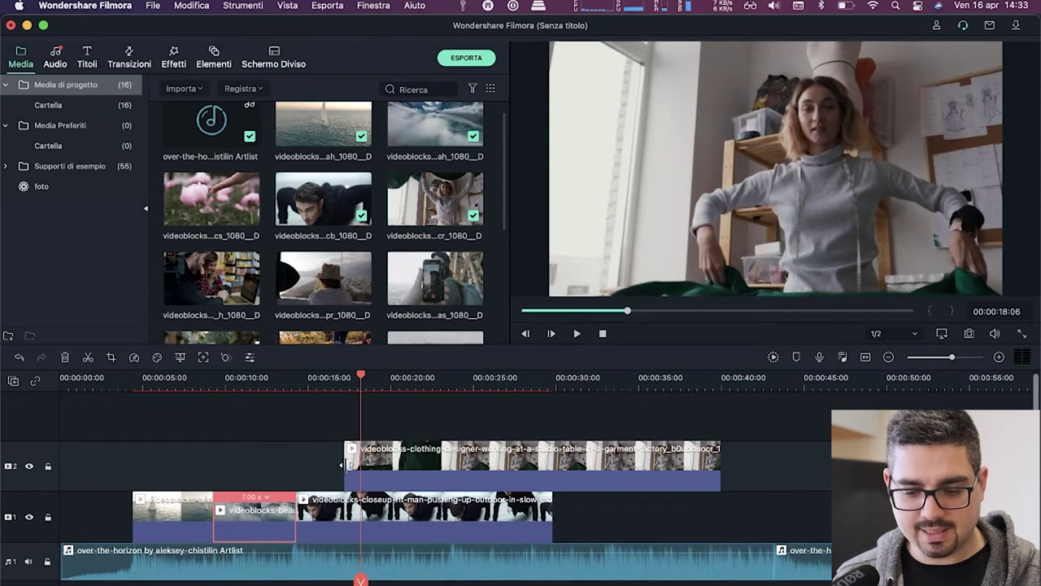
# - Trim about 5 seconds off the start of the clothing designer clip and play it up to 00:00:21:11
pyautogui.moveTo(346, 464); pyautogui.dragTo(430, 463)
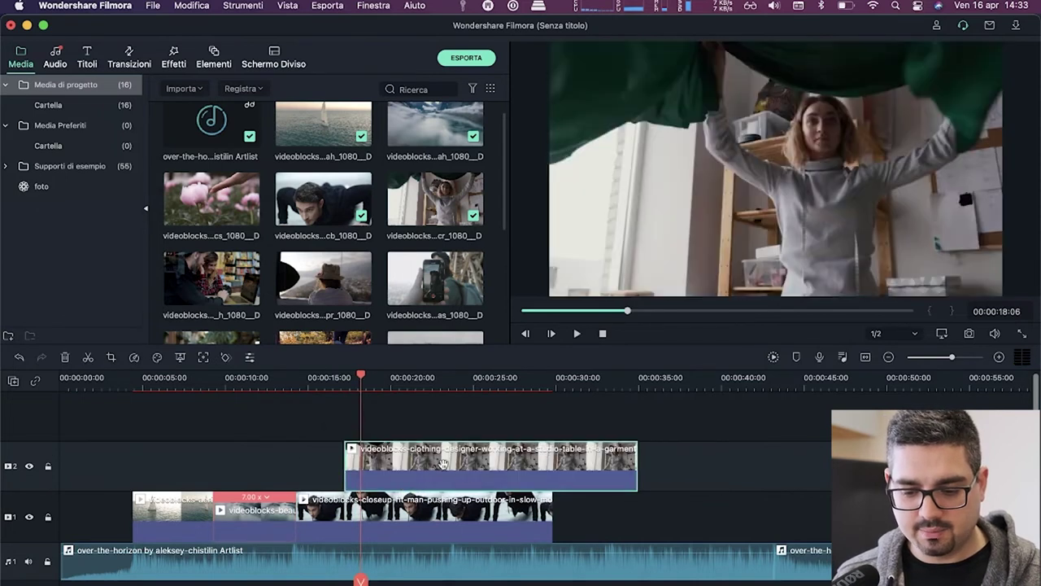
pyautogui.click(337, 373)
pyautogui.press('space')
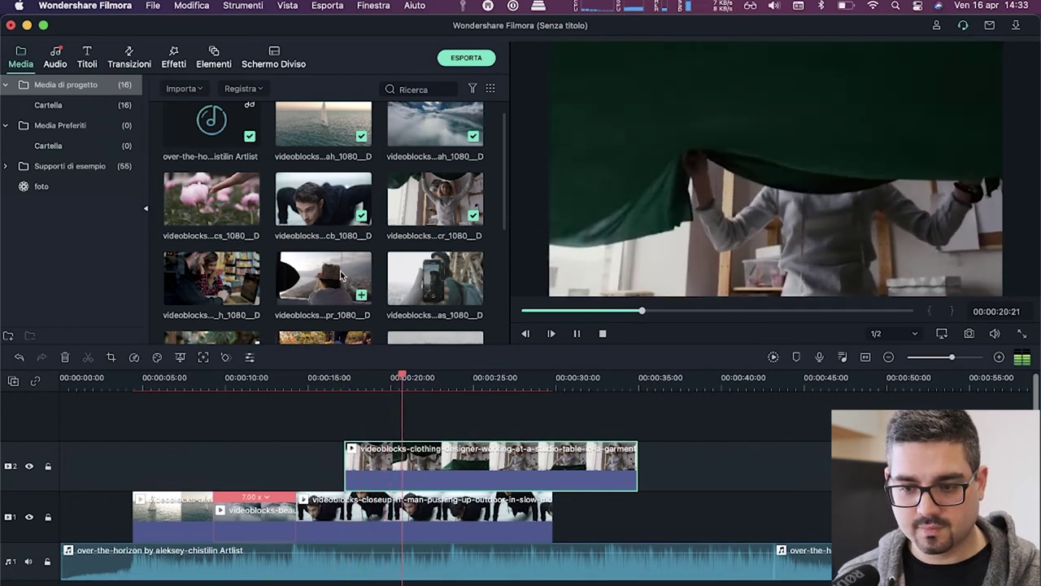
pyautogui.press('space')
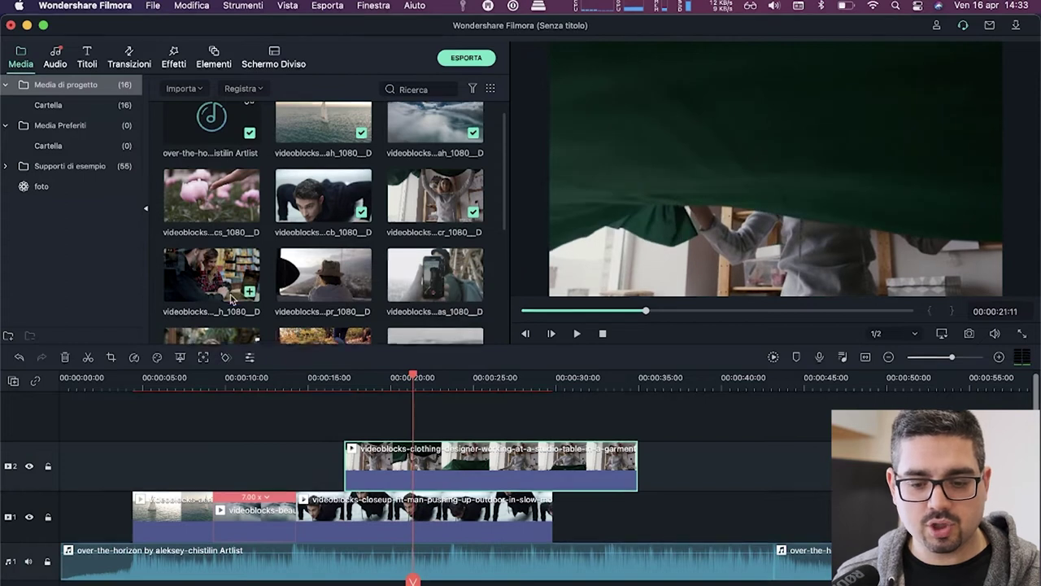
# - Insert the waterfall clip on video track 2 at 00:00:21:11 and delete the remainder of the clothing designer clip after it
pyautogui.scroll(-5, 231, 300)
pyautogui.moveTo(217, 290); pyautogui.dragTo(437, 474)
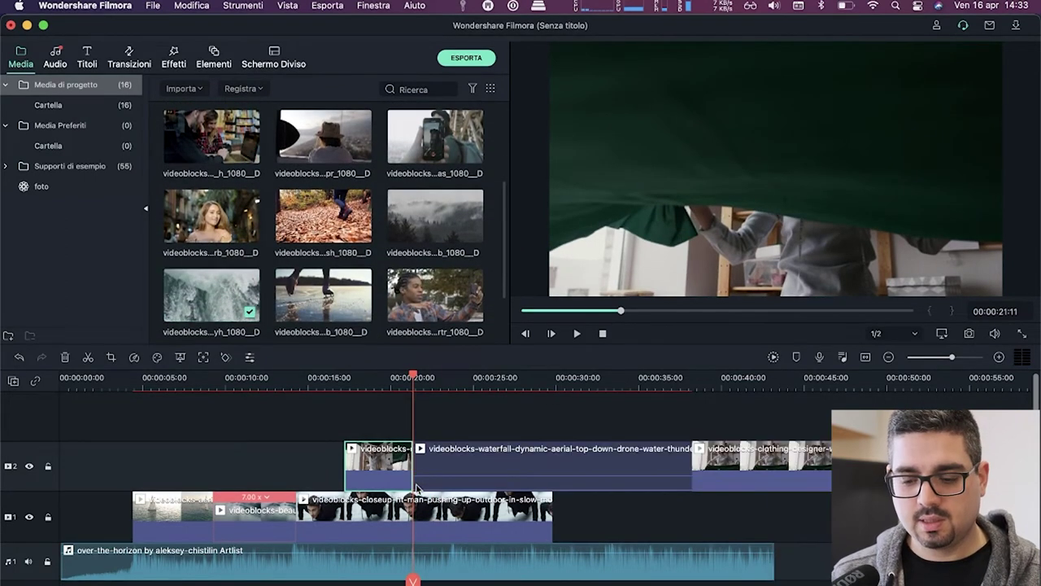
pyautogui.click(736, 484)
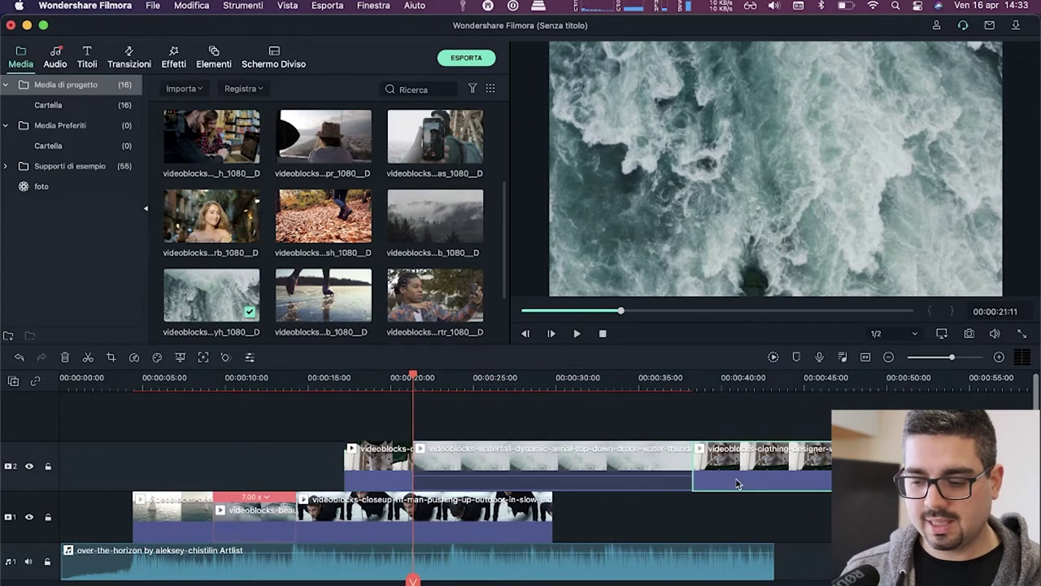
pyautogui.press('Delete')
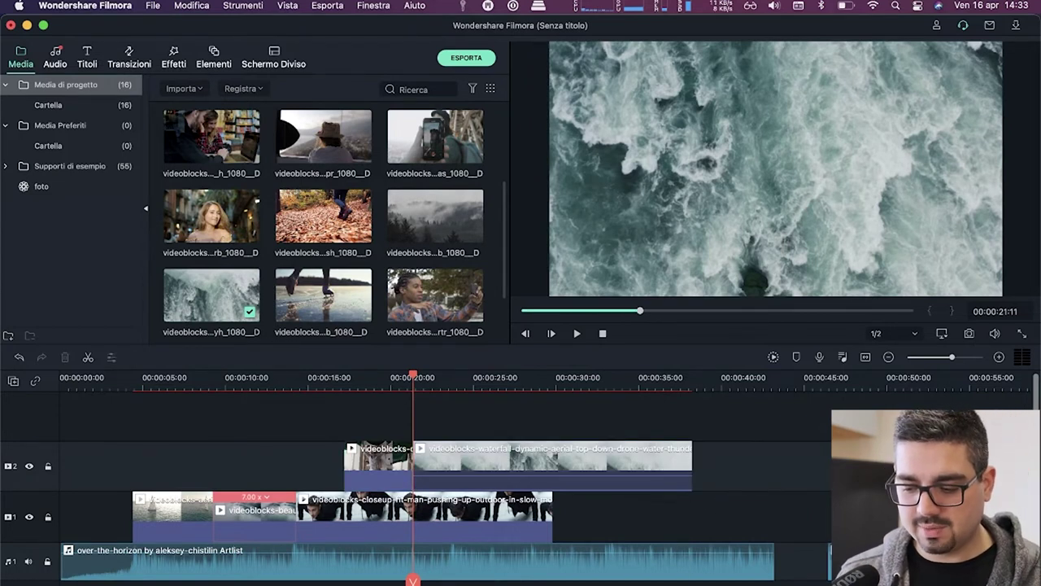
# - Preview the waterfall clip and speed it up with the fast 8x preset
pyautogui.press('space')
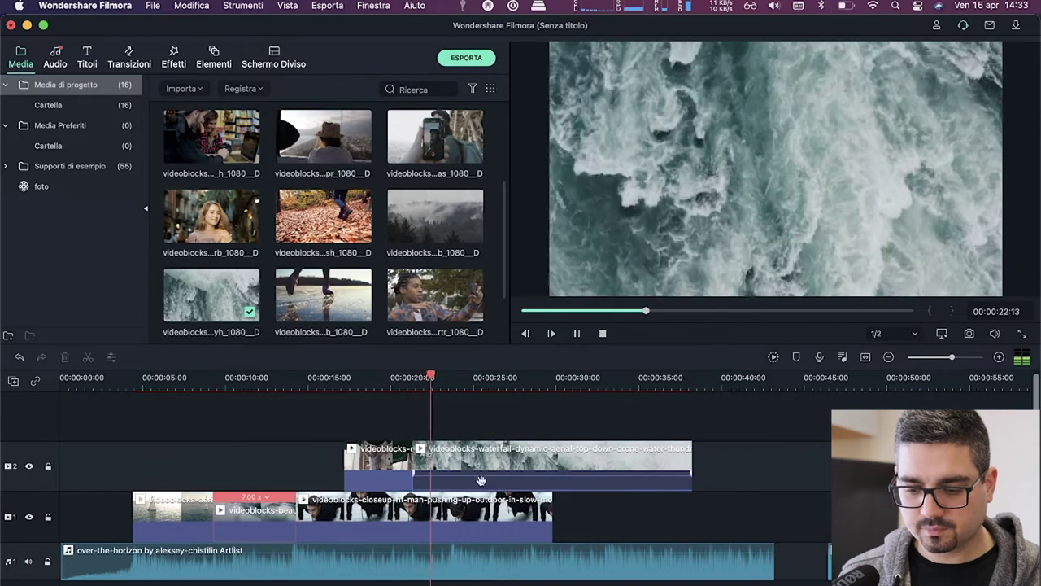
pyautogui.click(468, 470)
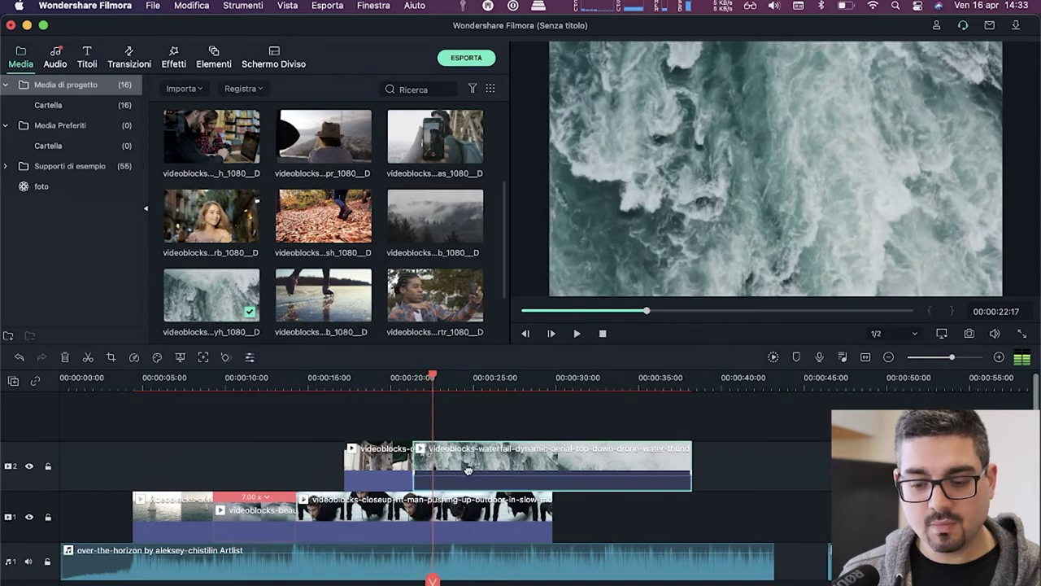
pyautogui.click(135, 358)
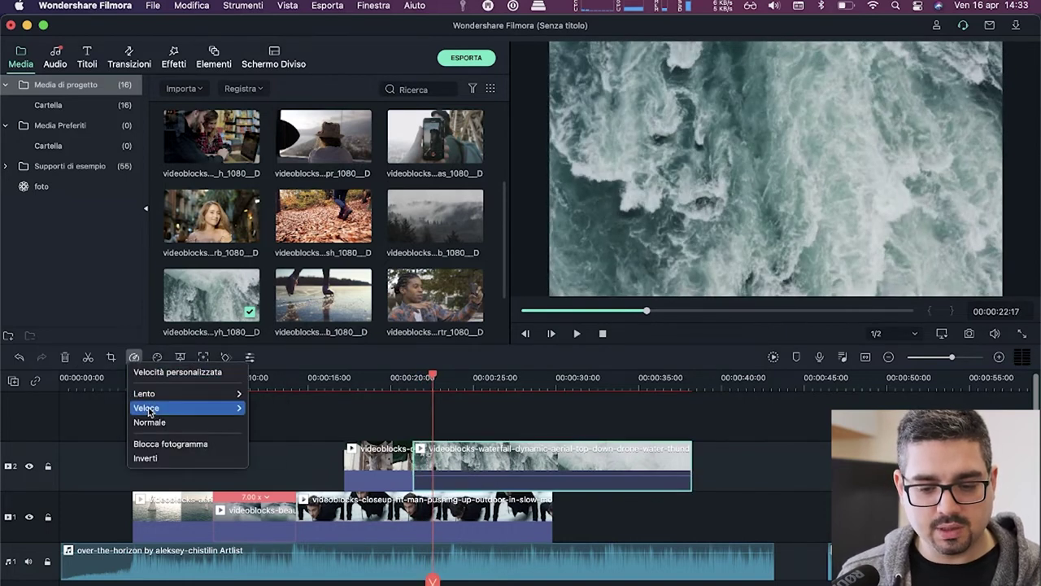
pyautogui.moveTo(148, 409)
pyautogui.click(268, 443)
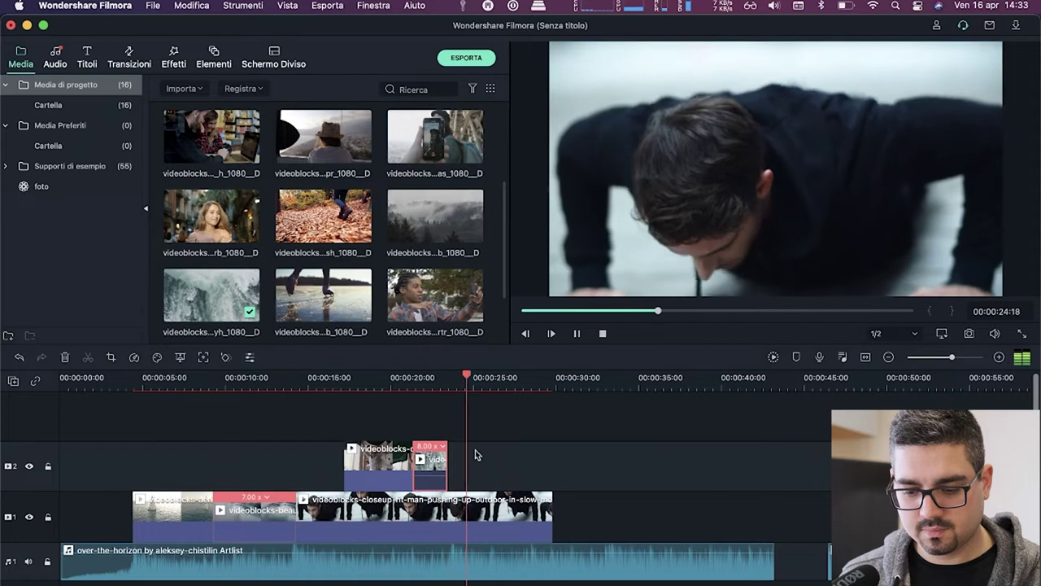
# - Play the sped-up waterfall clip, split it at 00:00:23:03 and remove the short part after the split
pyautogui.click(428, 379)
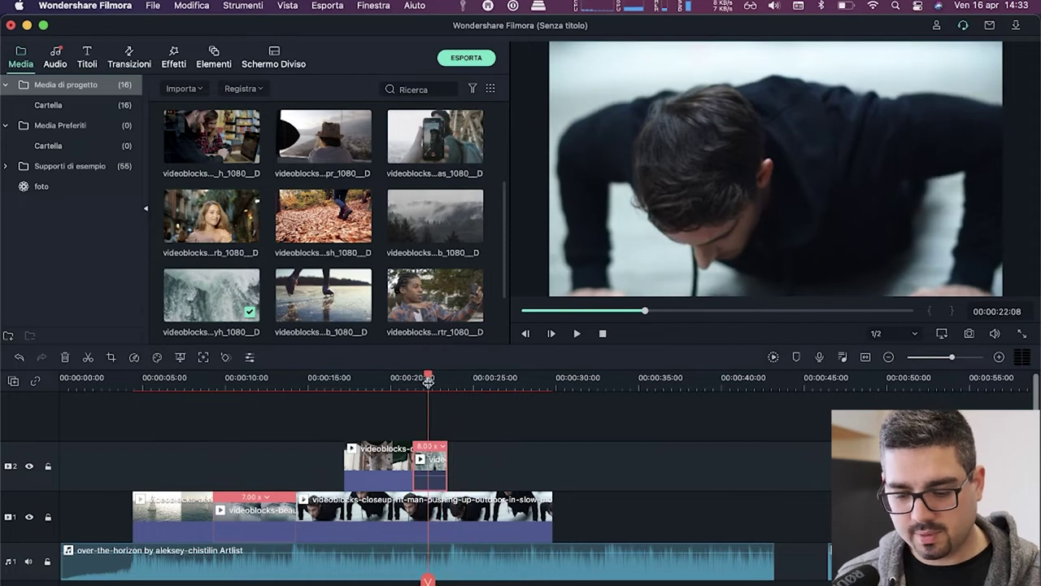
pyautogui.press('space')
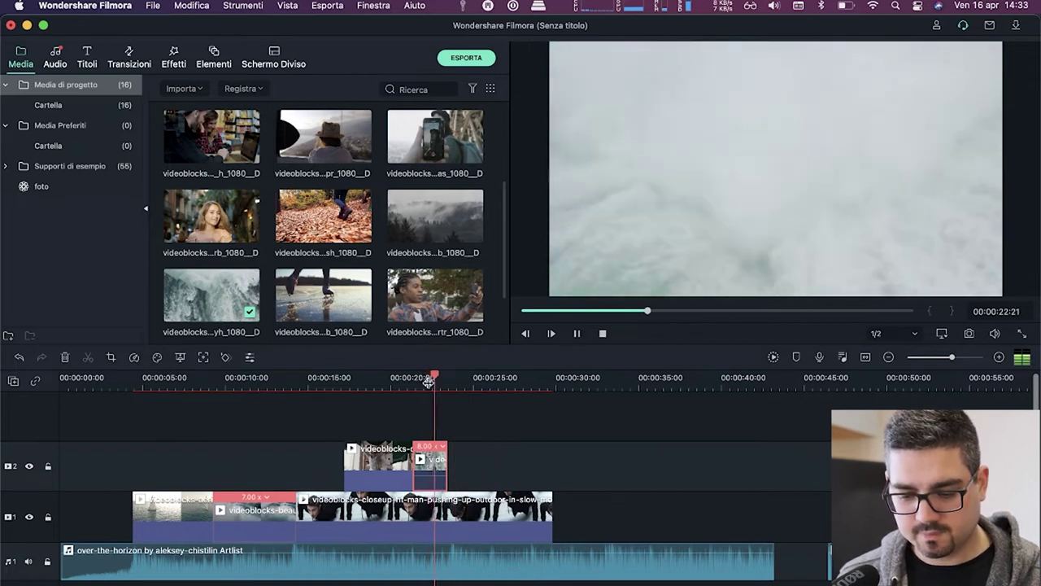
pyautogui.press('space')
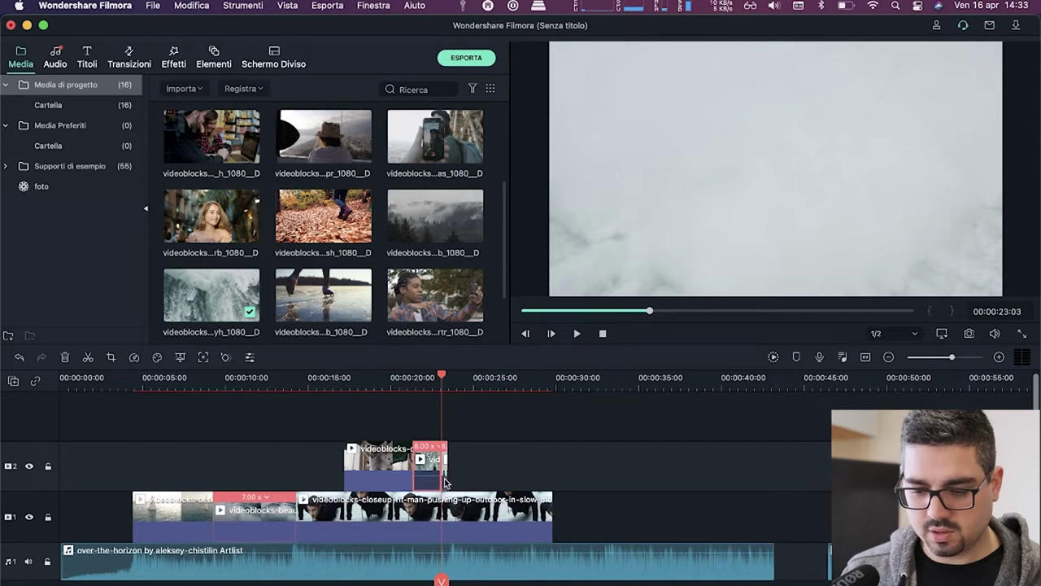
pyautogui.press('Delete')
pyautogui.press('super+z')
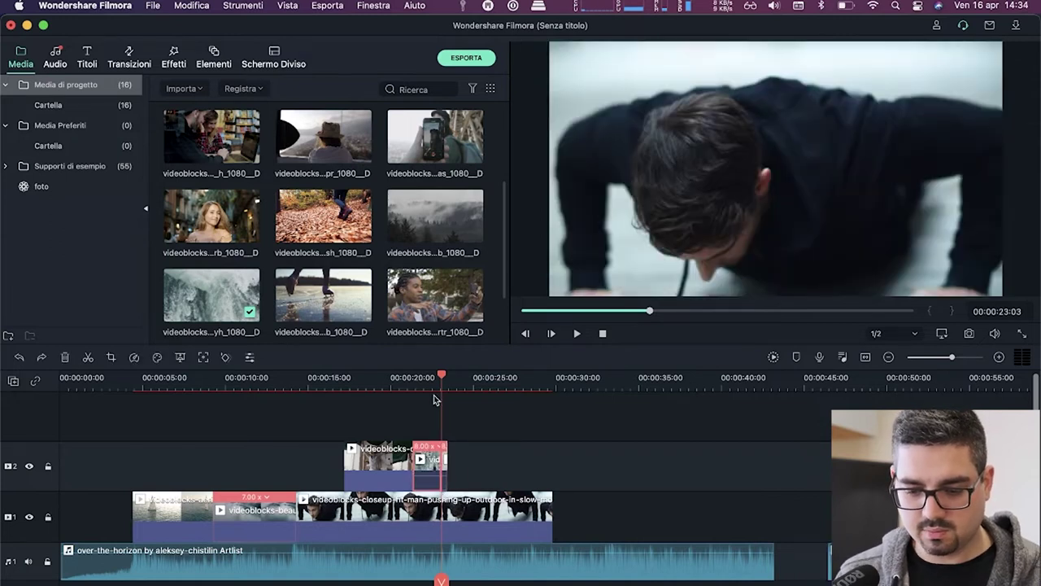
pyautogui.scroll(3, 511, 379)
pyautogui.scroll(2, 637, 395)
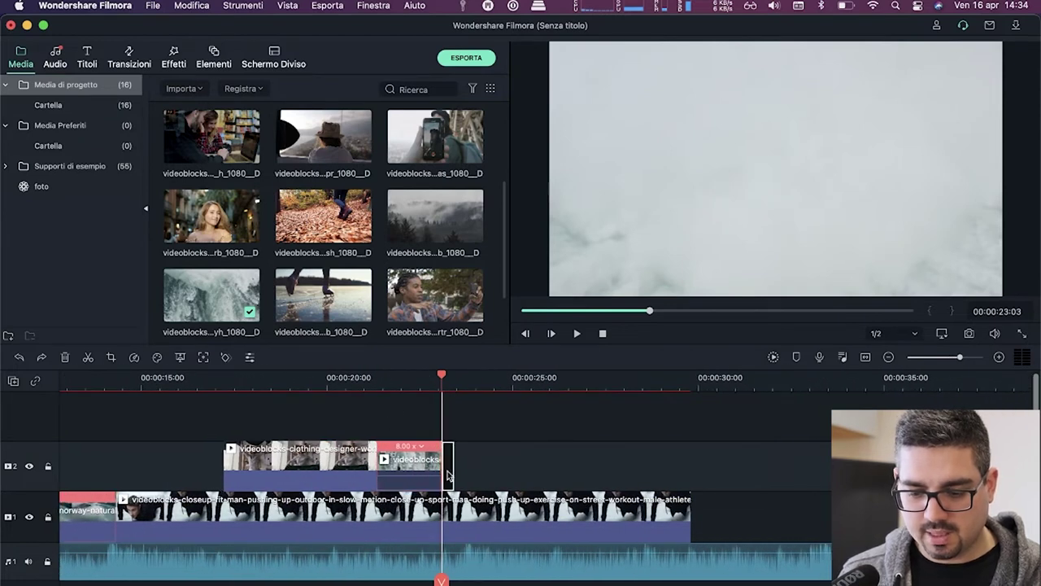
pyautogui.moveTo(445, 470); pyautogui.dragTo(440, 470)
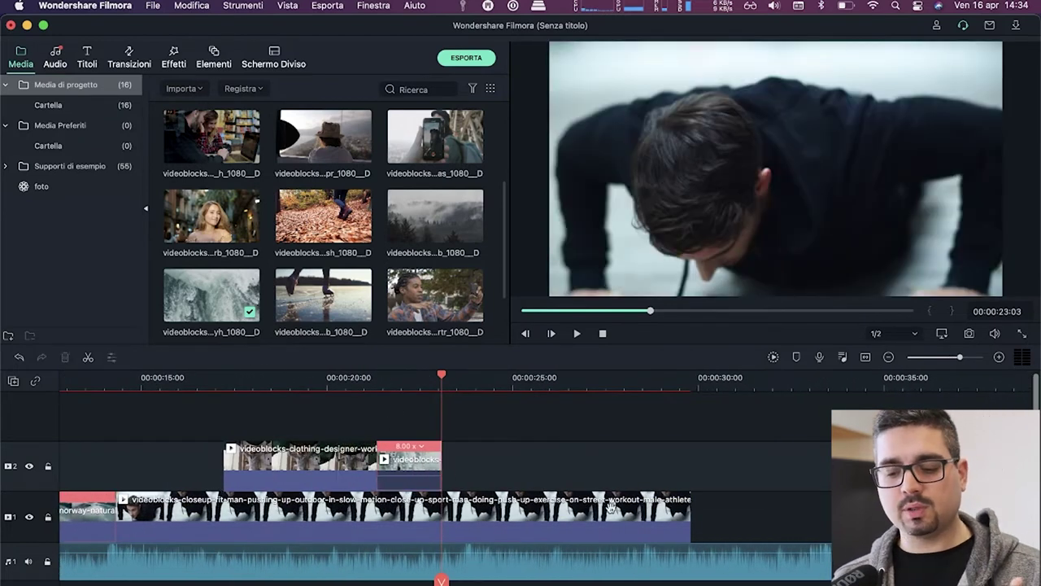
# - Shorten the push-up clip to end where the waterfall clip starts, and place the ice-skating clip on video track 1 at 00:00:23:03
pyautogui.moveTo(687, 512); pyautogui.dragTo(377, 527)
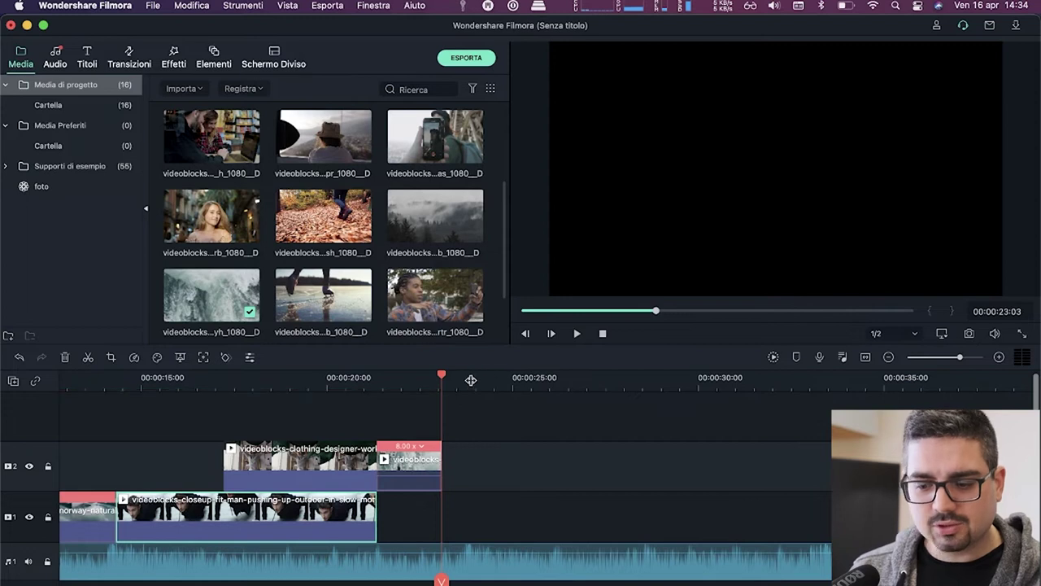
pyautogui.scroll(-6, 467, 379)
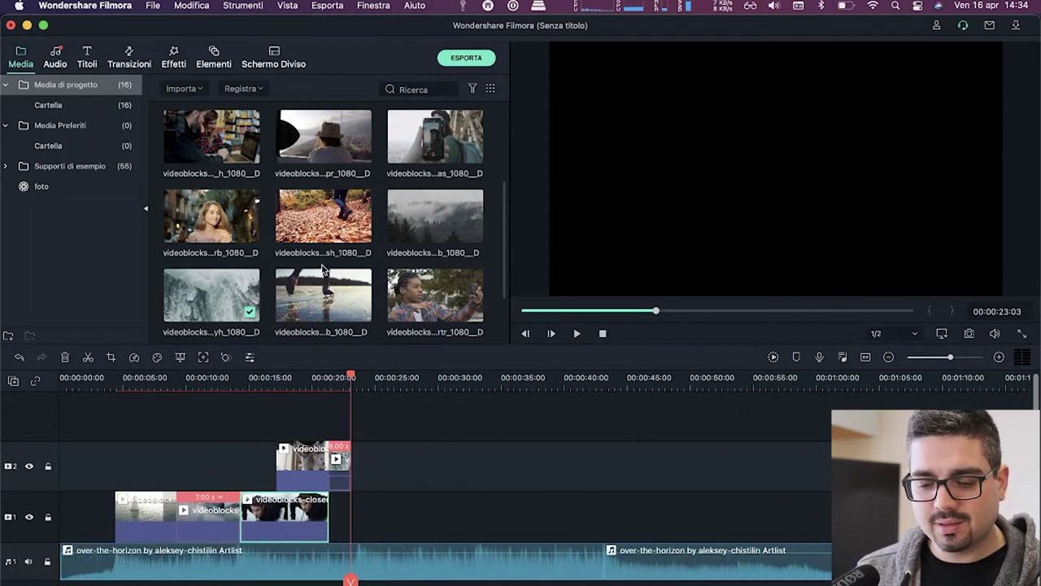
pyautogui.moveTo(313, 298); pyautogui.dragTo(368, 515)
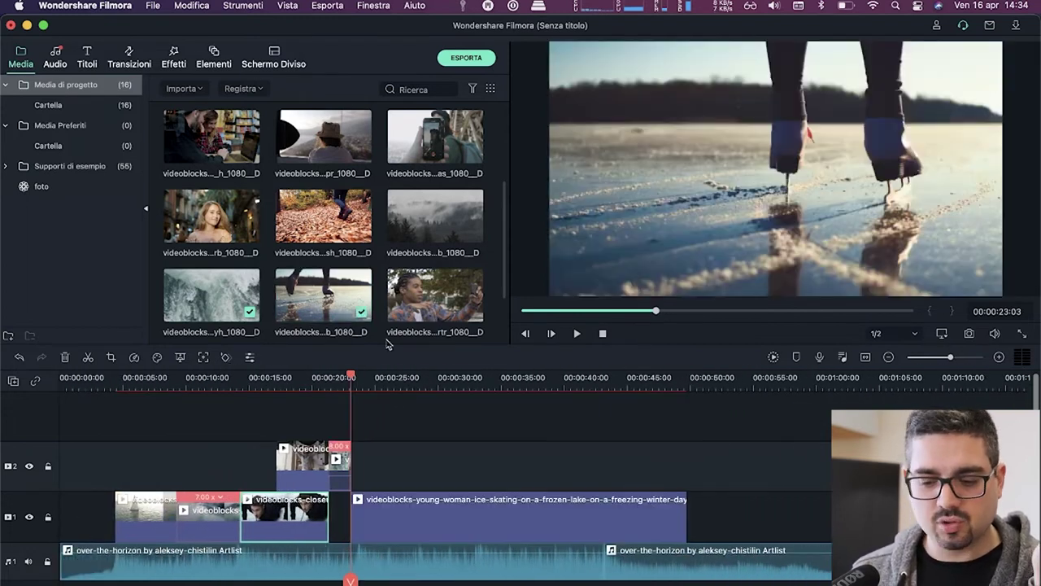
# - Play the ice-skating clip, split it at 00:00:28:16 and delete the part after the split
pyautogui.press('space')
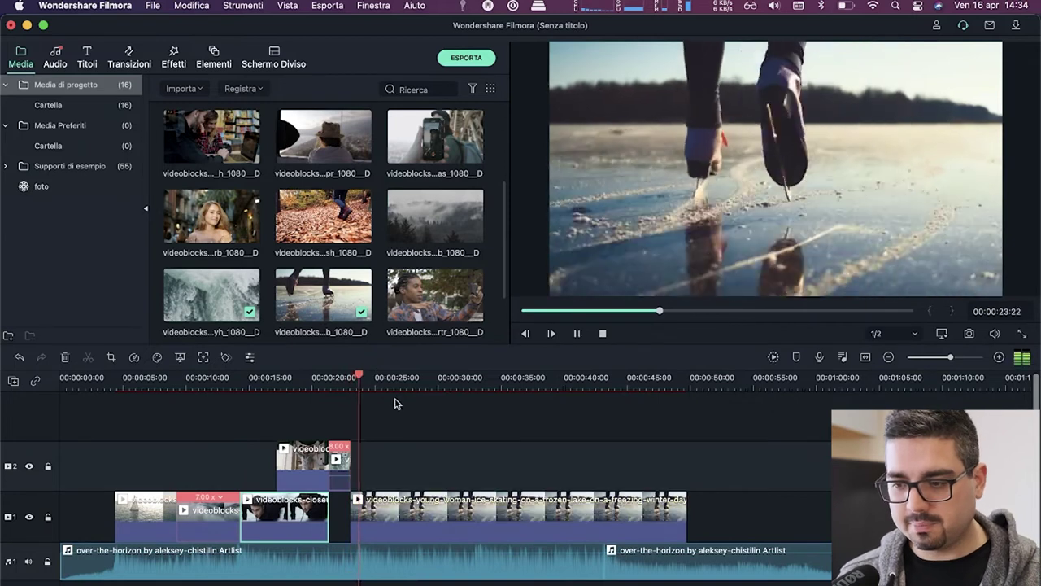
pyautogui.press('space')
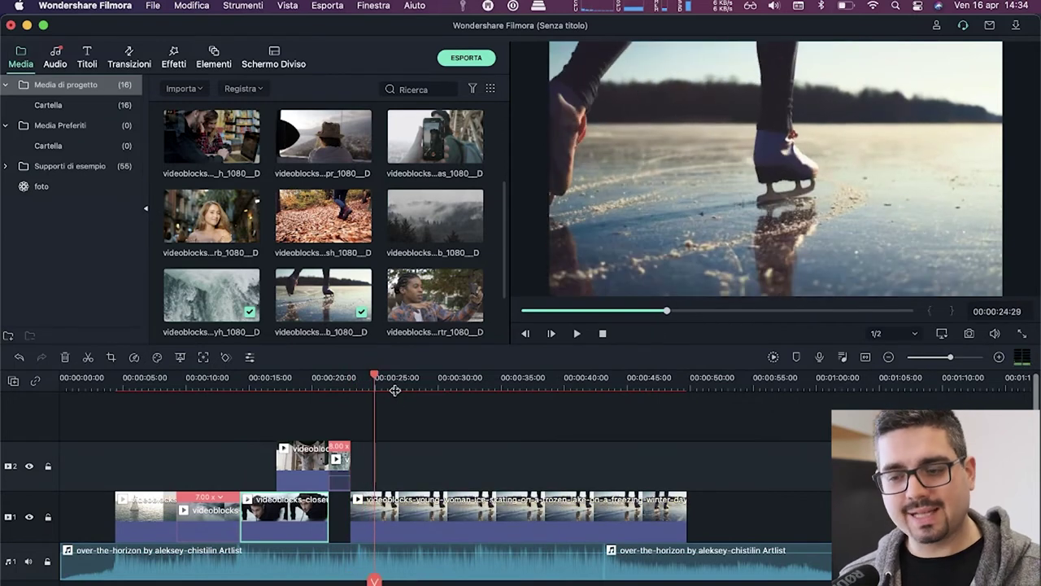
pyautogui.press('space')
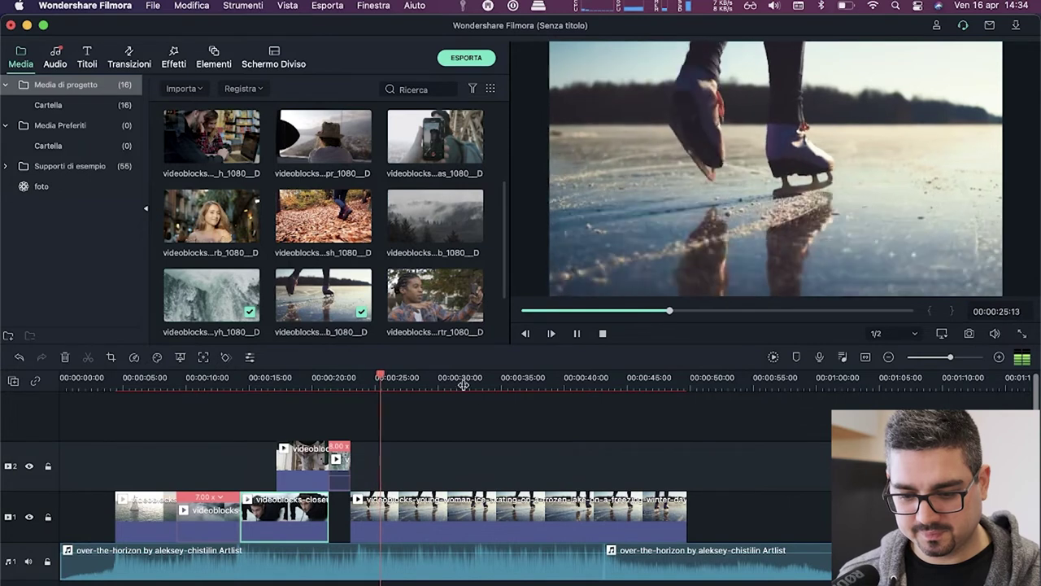
pyautogui.press('space')
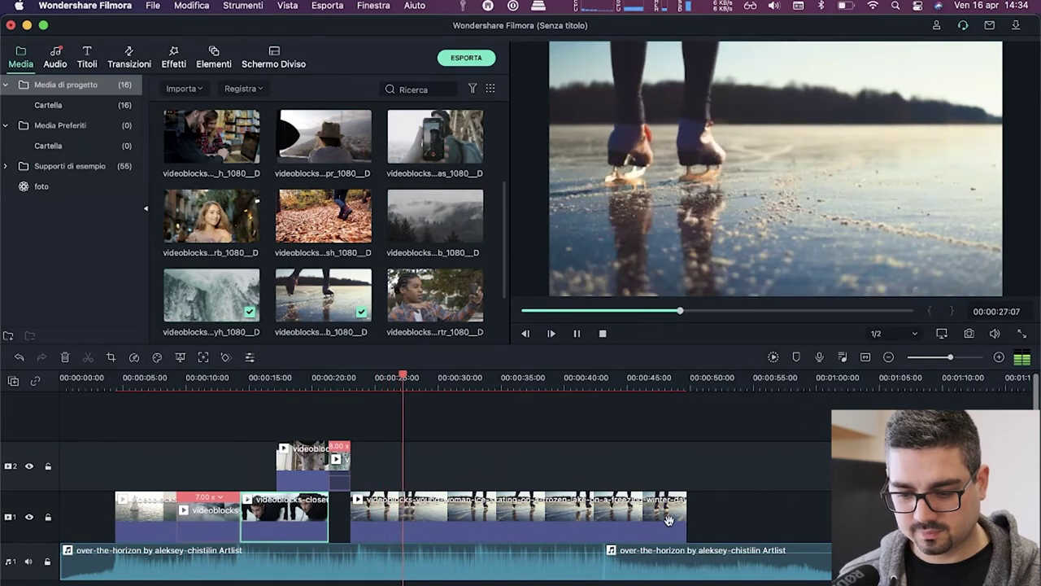
pyautogui.press('space')
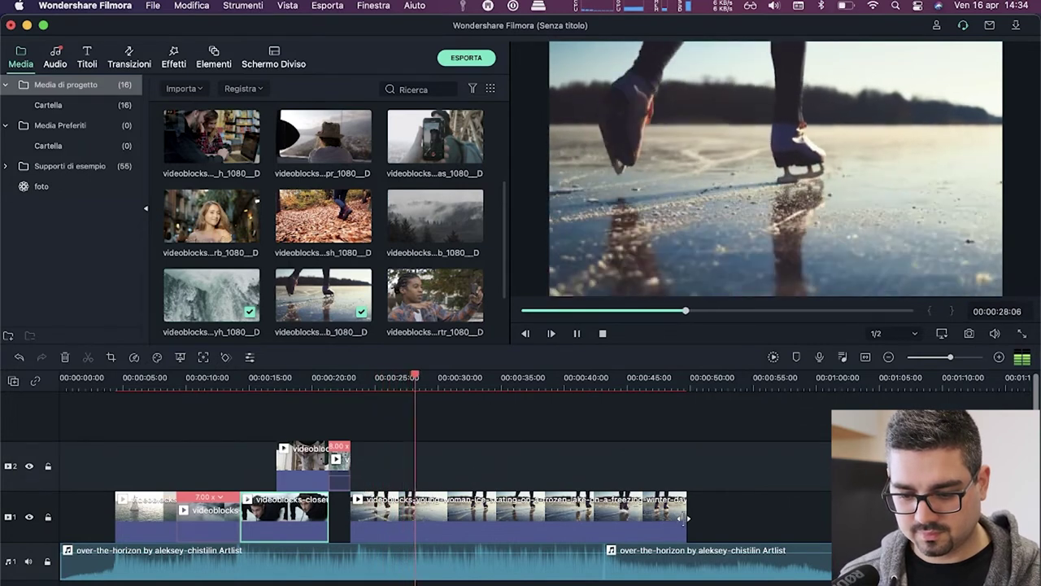
pyautogui.press('space')
pyautogui.click(435, 533)
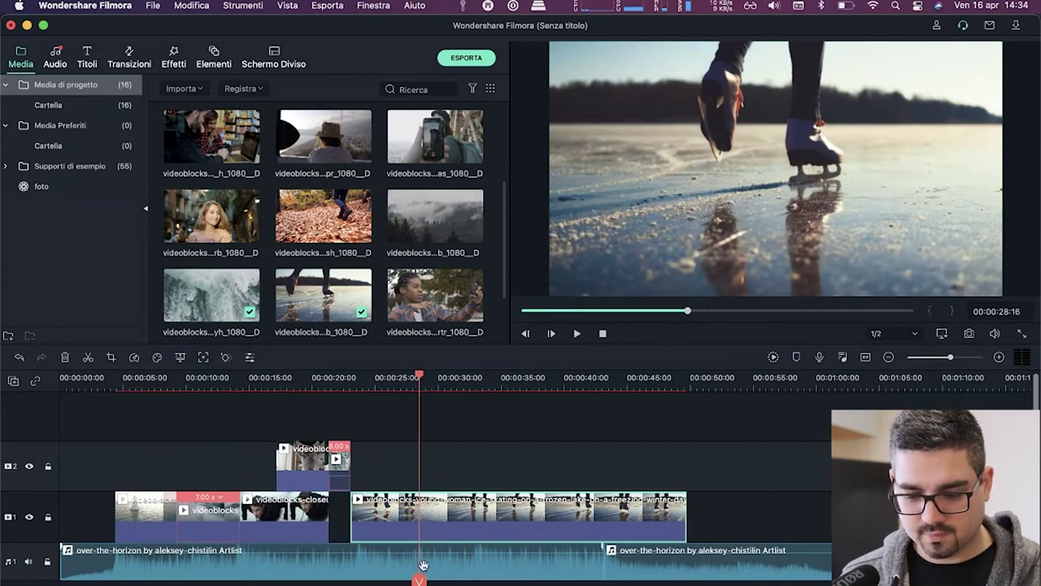
pyautogui.press('super+b')
pyautogui.click(474, 505)
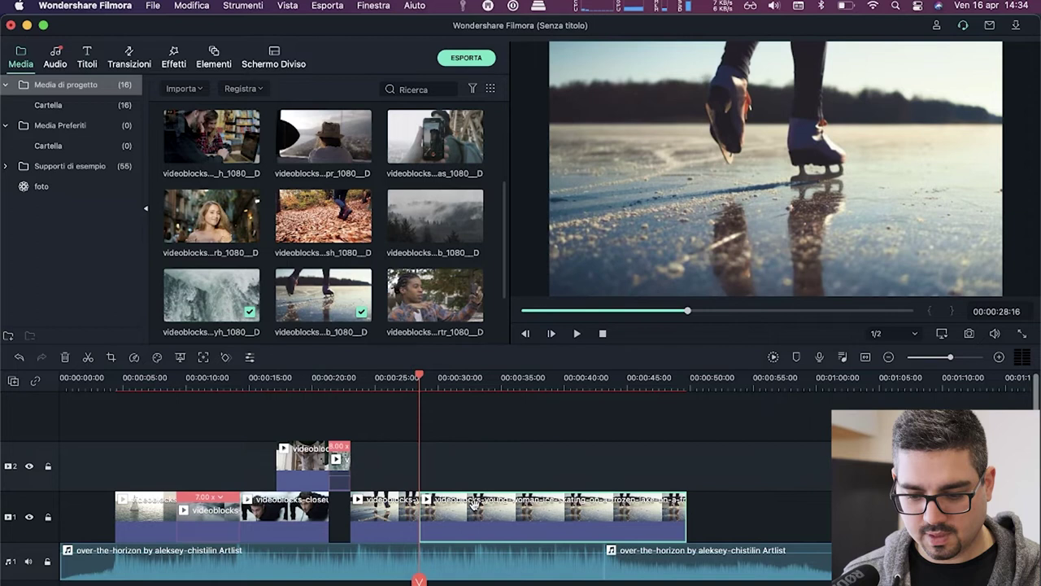
pyautogui.press('Delete')
# - Place the foggy forest hills clip on video track 1 directly after the ice-skating clip and preview it with the music
pyautogui.scroll(-2, 299, 302)
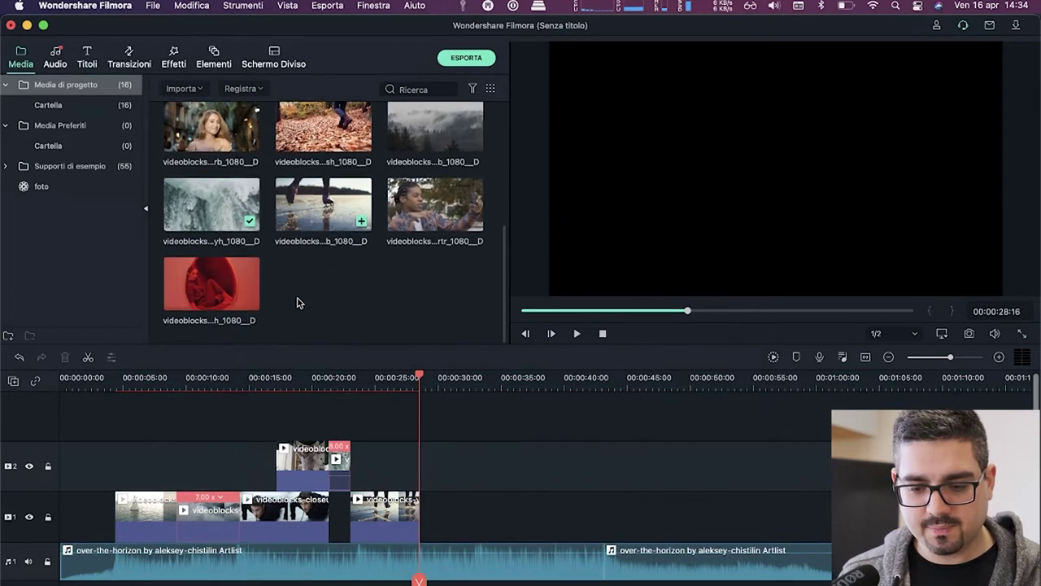
pyautogui.scroll(2, 340, 207)
pyautogui.moveTo(444, 187); pyautogui.dragTo(425, 533)
pyautogui.press('space')
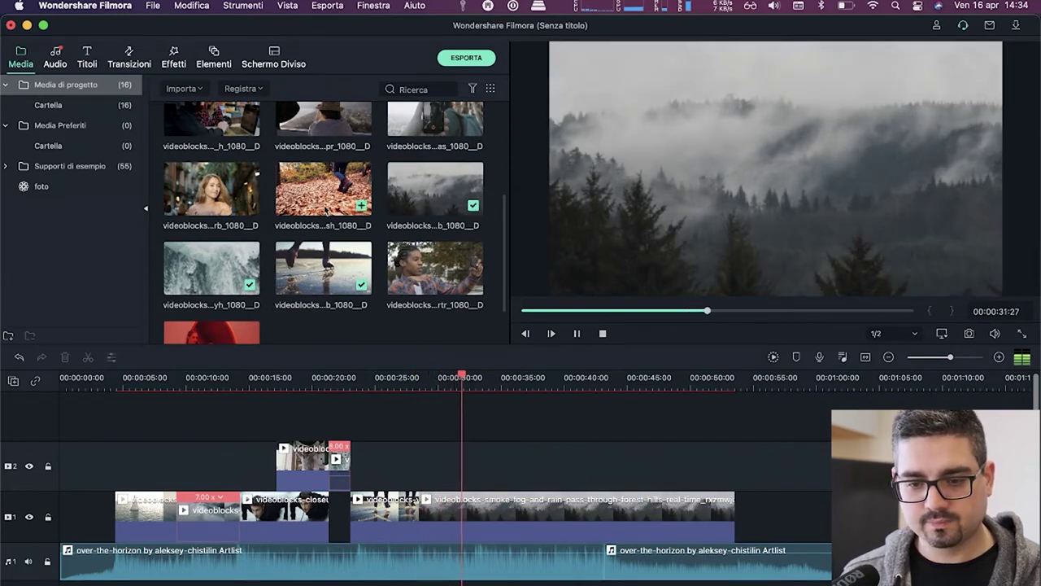
pyautogui.scroll(1, 326, 210)
pyautogui.press('space')
# - Insert the girl tourist cable lift clip on video track 1 at the playhead within the foggy forest clip, and play it
pyautogui.moveTo(312, 168); pyautogui.dragTo(480, 514)
pyautogui.press('space')
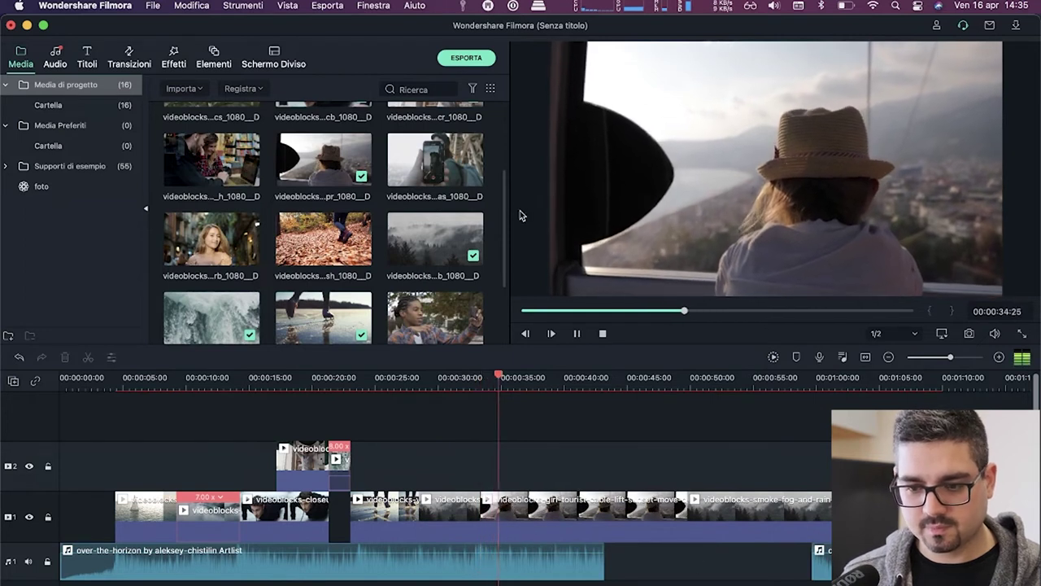
pyautogui.scroll(2, 450, 160)
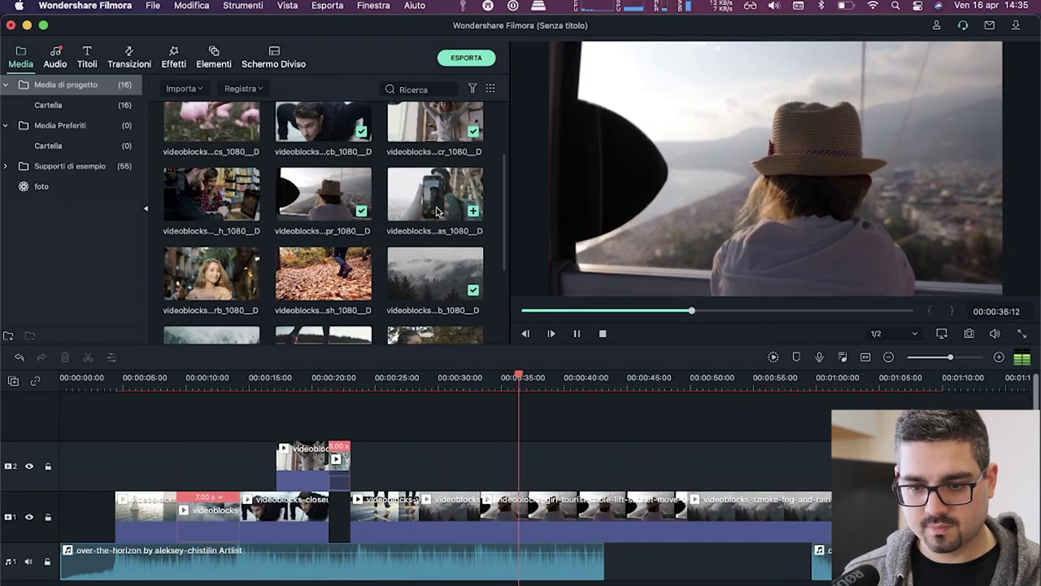
# - Play the cable lift clip up to 00:00:40:11, and place the pink flower clip on video track 2 from about 00:00:38
pyautogui.press('space')
pyautogui.press('space')
pyautogui.moveTo(219, 131); pyautogui.dragTo(804, 510)
pyautogui.moveTo(569, 468); pyautogui.dragTo(569, 468)
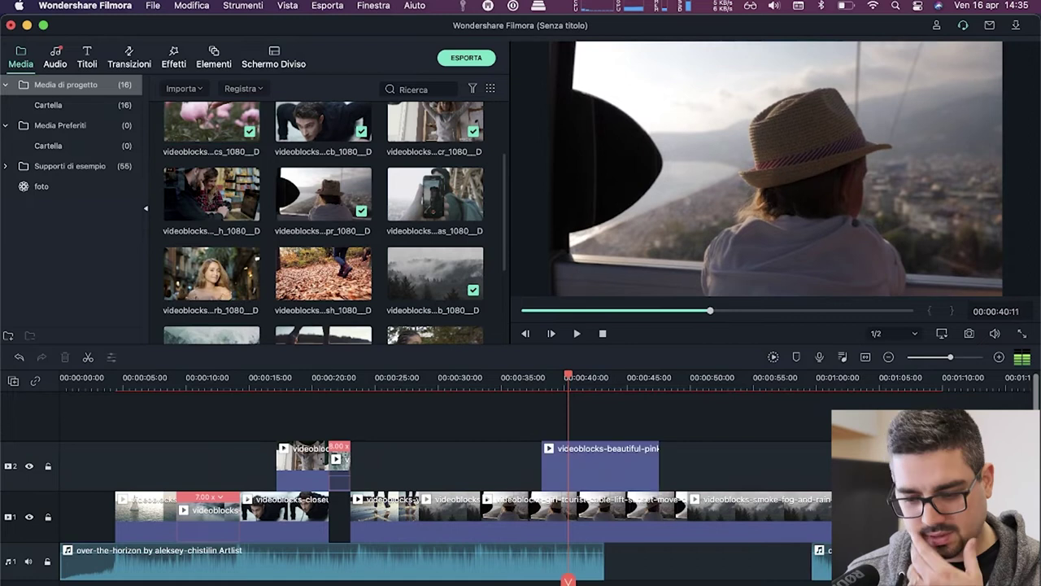
# - Move the second over-the-horizon music clip directly after the first one and play the pink flower clip up to 00:00:43:01
pyautogui.moveTo(889, 567); pyautogui.dragTo(683, 569)
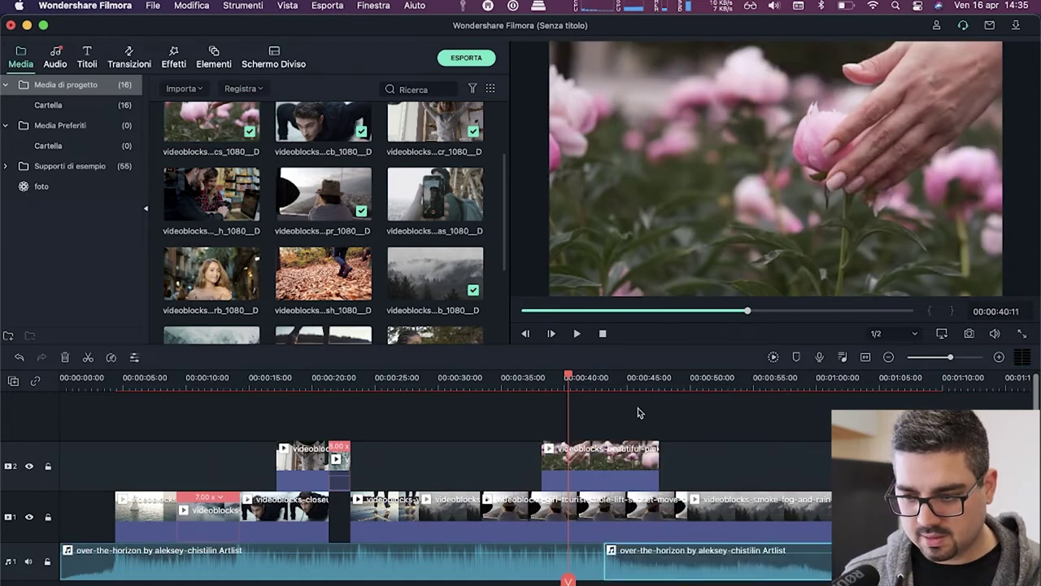
pyautogui.press('space')
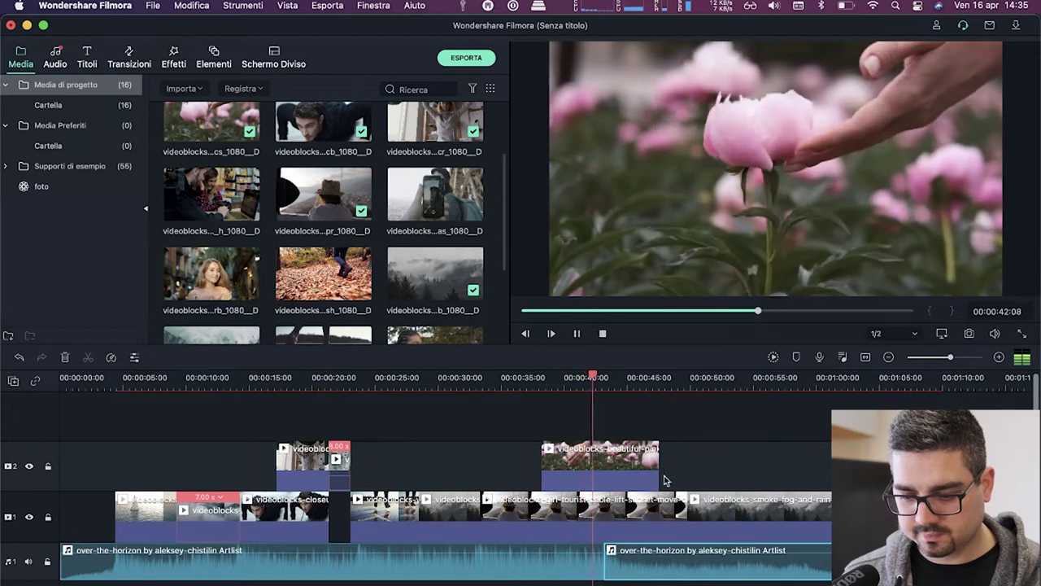
pyautogui.press('space')
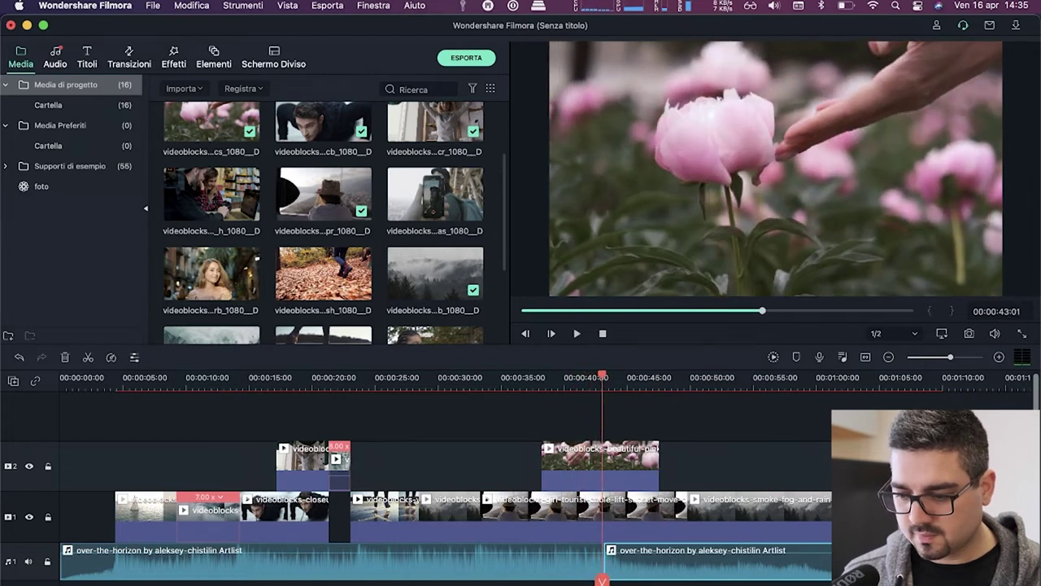
# - Delete the leftover foggy forest part and shorten the cable lift and pink flower clips to end at 00:00:43:01
pyautogui.press('Delete')
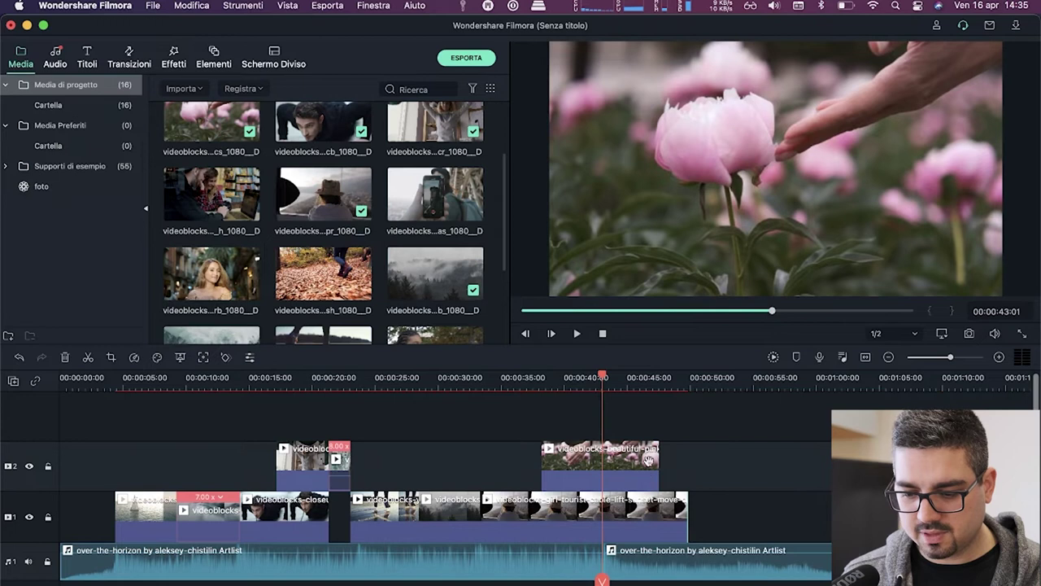
pyautogui.moveTo(687, 513); pyautogui.dragTo(602, 513)
pyautogui.moveTo(660, 468); pyautogui.dragTo(602, 468)
# - Place the portrait clip of the blonde woman on video track 1 directly after the cable lift clip and play it with the music
pyautogui.moveTo(201, 273); pyautogui.dragTo(608, 506)
pyautogui.moveTo(755, 580); pyautogui.dragTo(649, 571)
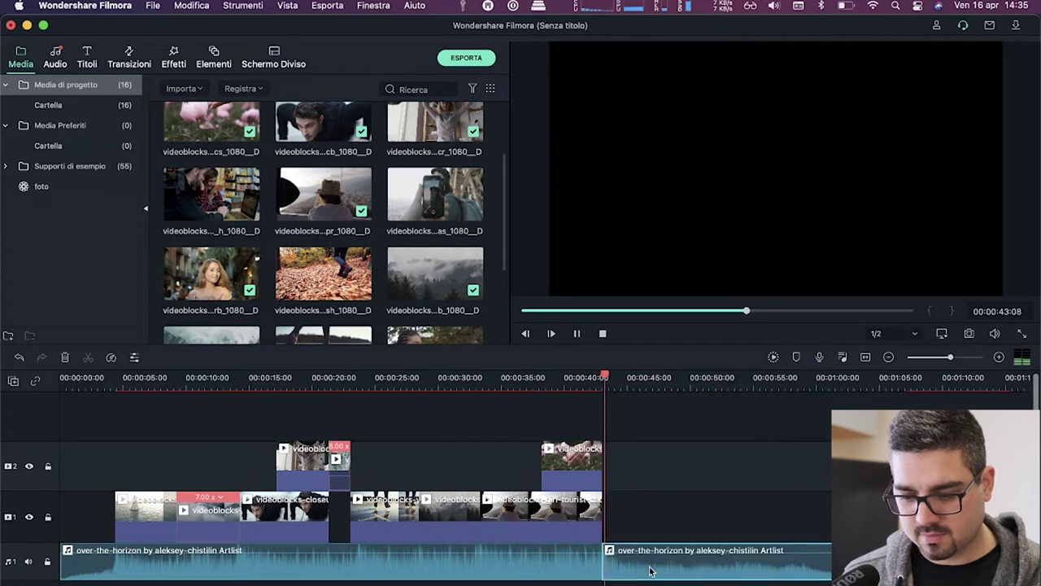
pyautogui.moveTo(627, 521)
pyautogui.mouseDown()
pyautogui.moveTo(672, 528)
pyautogui.moveTo(627, 523)
pyautogui.mouseUp()
pyautogui.press('space')
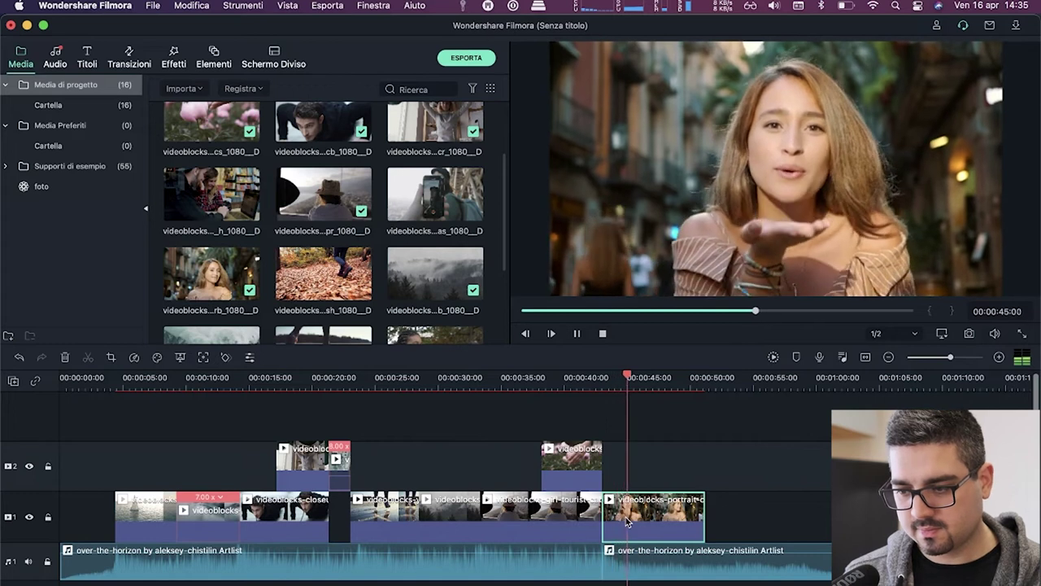
pyautogui.press('space')
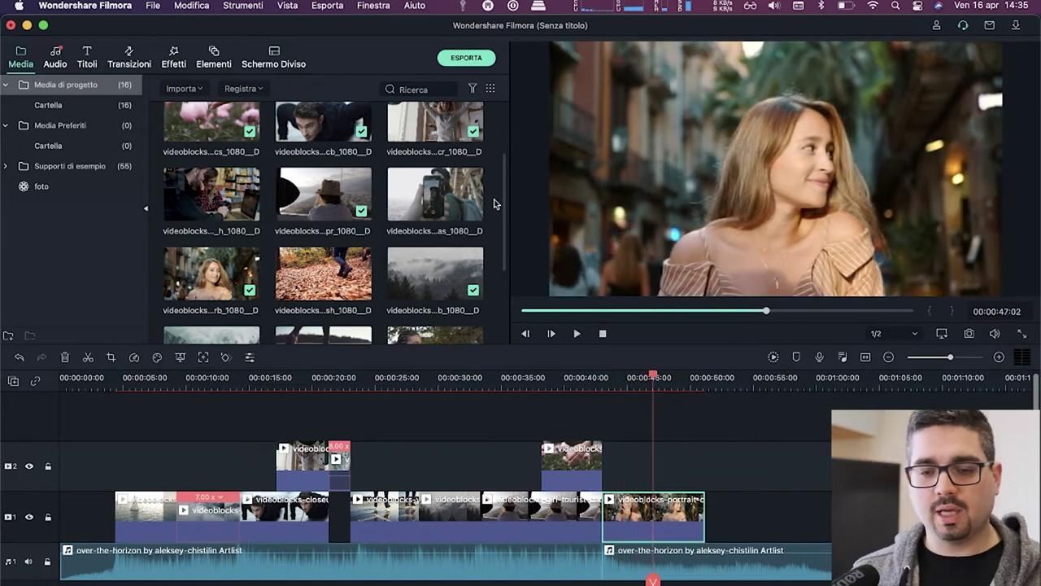
# - Add the Dissolvi transition to the end of the portrait clip, lengthen it toward the clip's start and play the fade-out
pyautogui.click(173, 57)
pyautogui.click(128, 54)
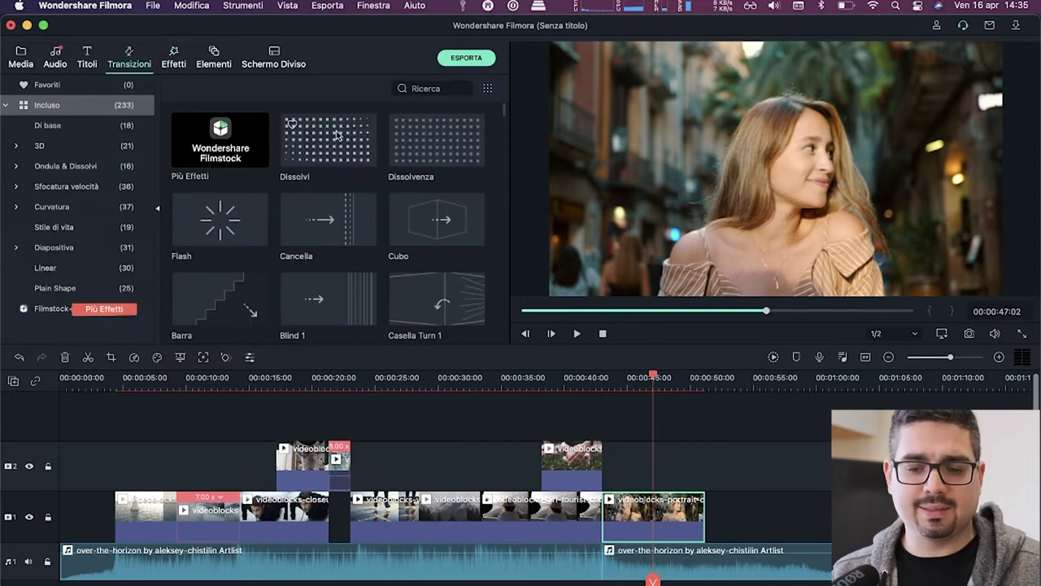
pyautogui.moveTo(331, 138); pyautogui.dragTo(686, 520)
pyautogui.moveTo(683, 519); pyautogui.dragTo(644, 521)
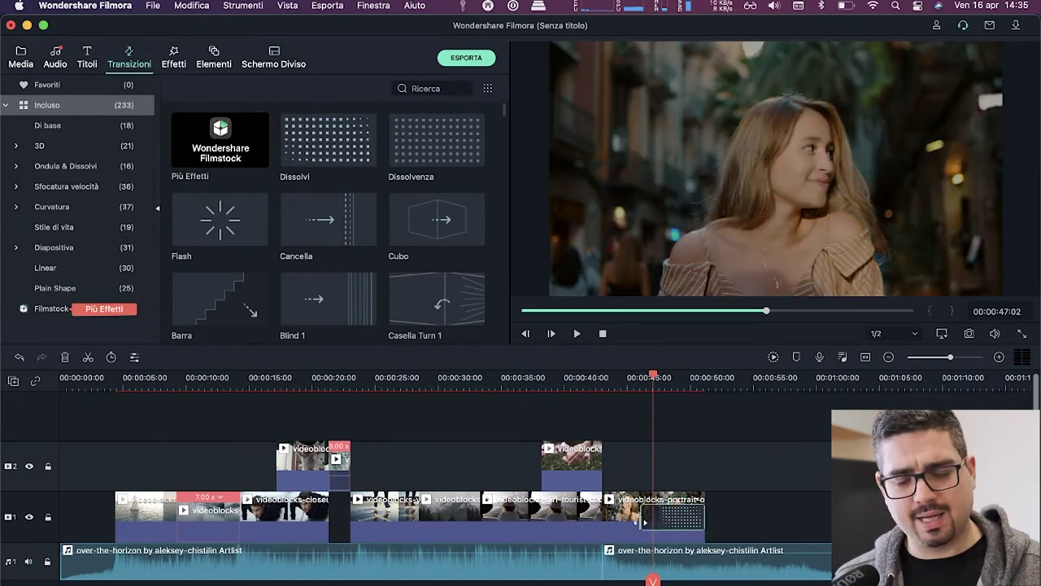
pyautogui.press('space')
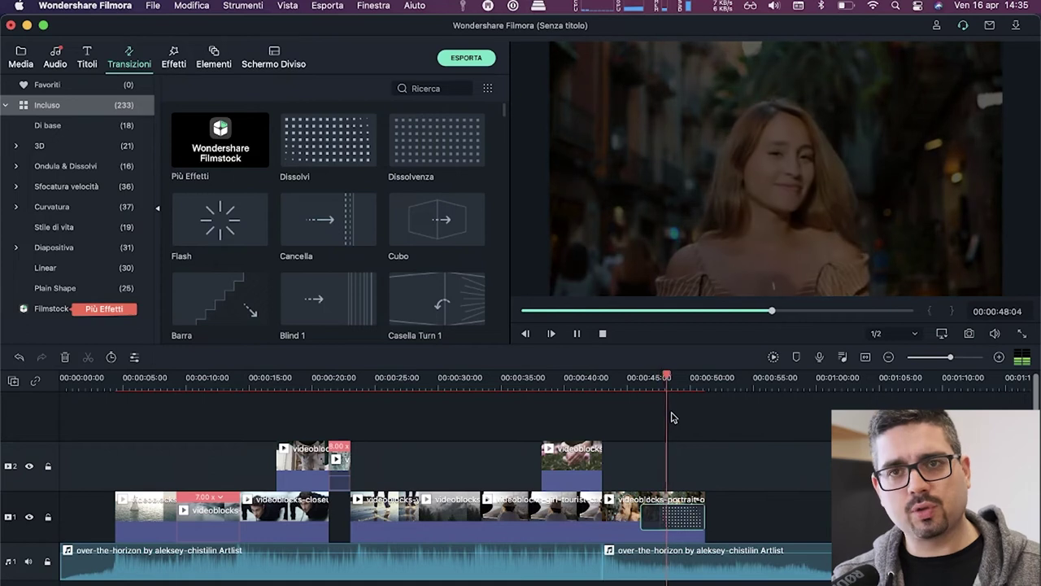
pyautogui.press('space')
pyautogui.scroll(-3, 437, 201)
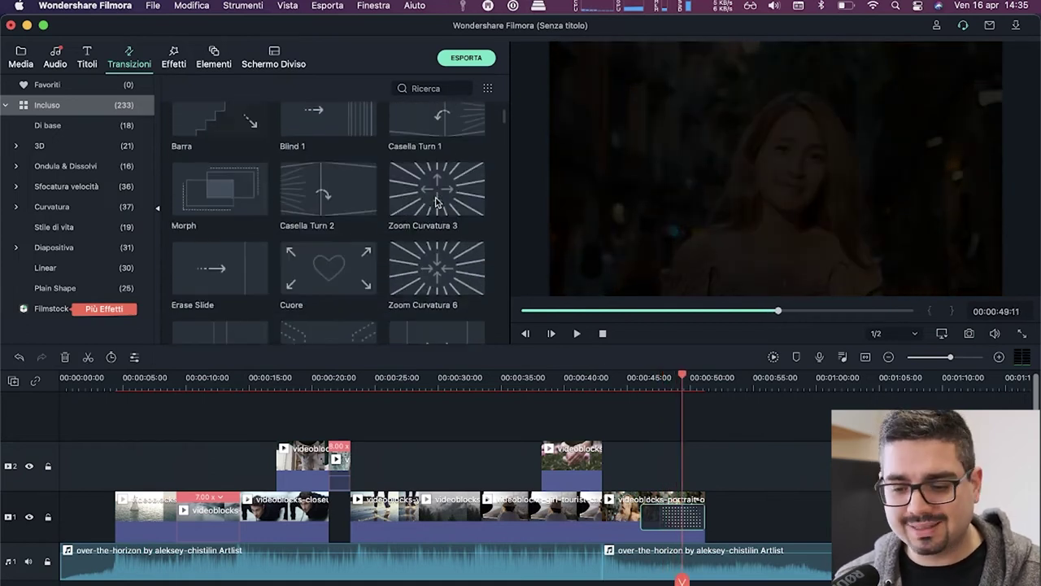
pyautogui.scroll(-3, 436, 202)
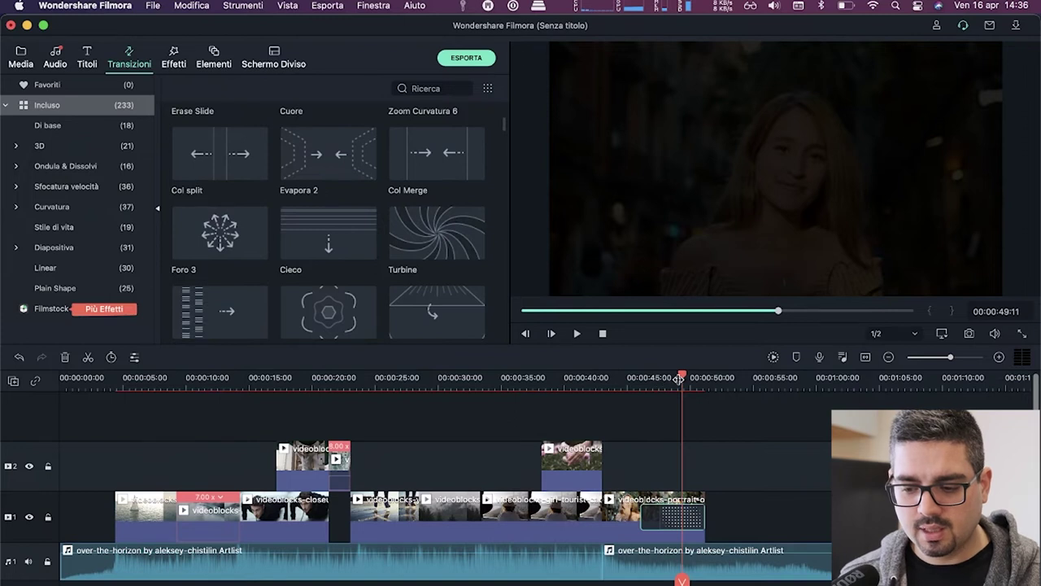
pyautogui.scroll(-2, 678, 379)
pyautogui.click(634, 467)
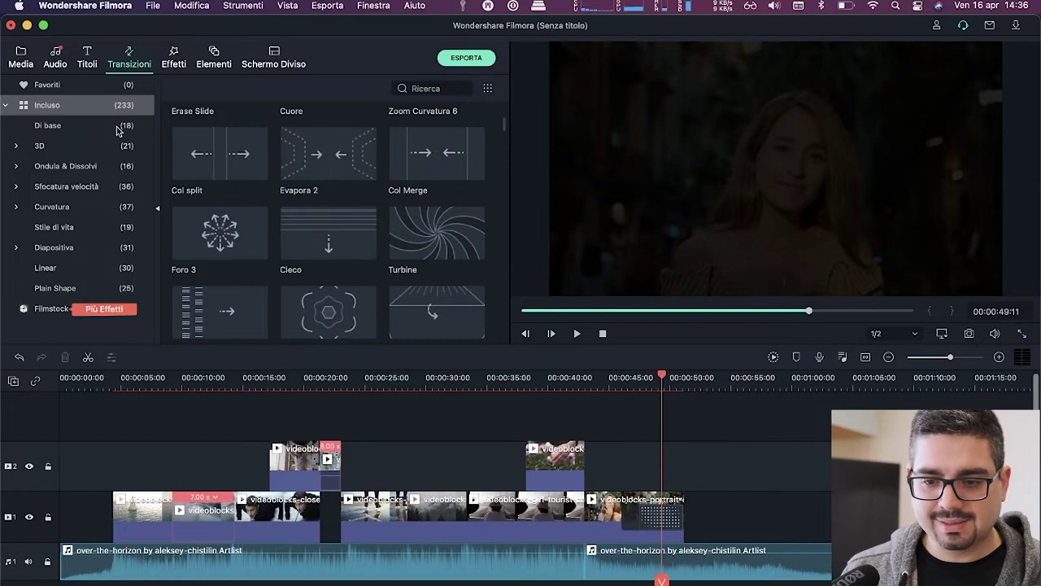
# - Place the Titolo 28 title on video track 2 over the end of the portrait clip
pyautogui.click(85, 65)
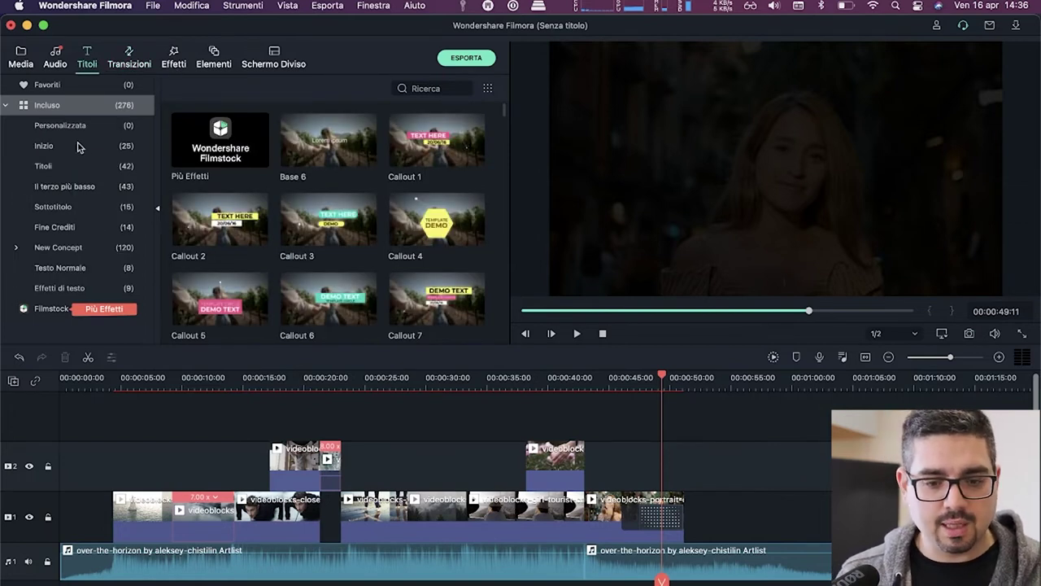
pyautogui.click(72, 166)
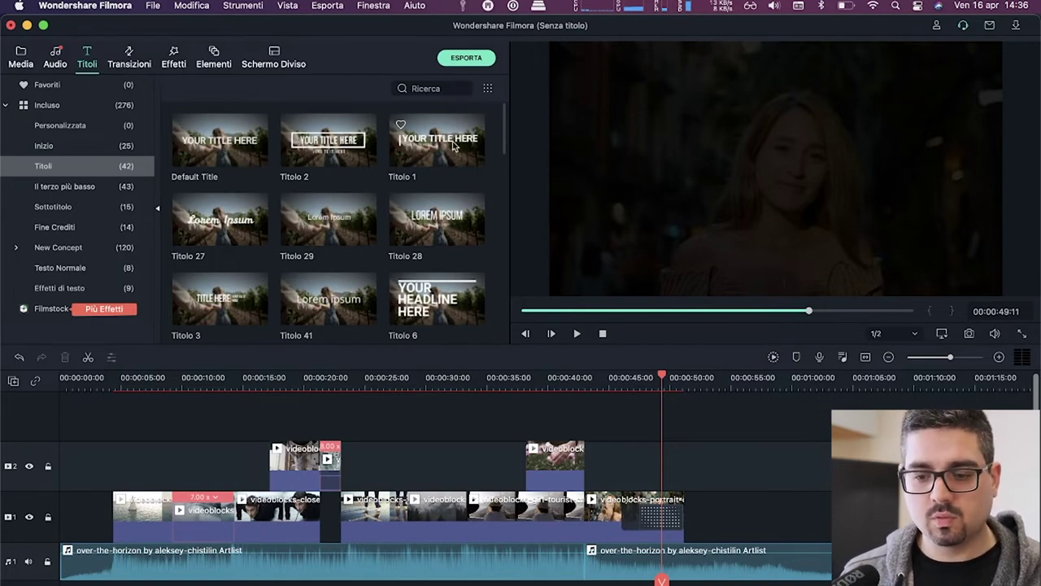
pyautogui.moveTo(443, 234); pyautogui.dragTo(680, 470)
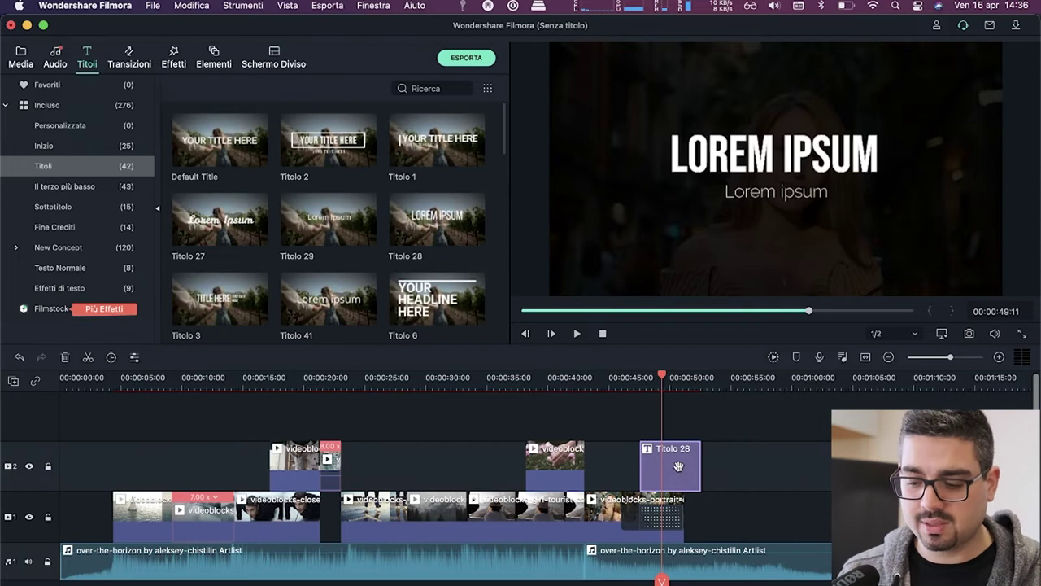
# - Change the title's main text to "SPOT" and its subtitle to "IL MIO EDIT"
pyautogui.doubleClick(679, 465)
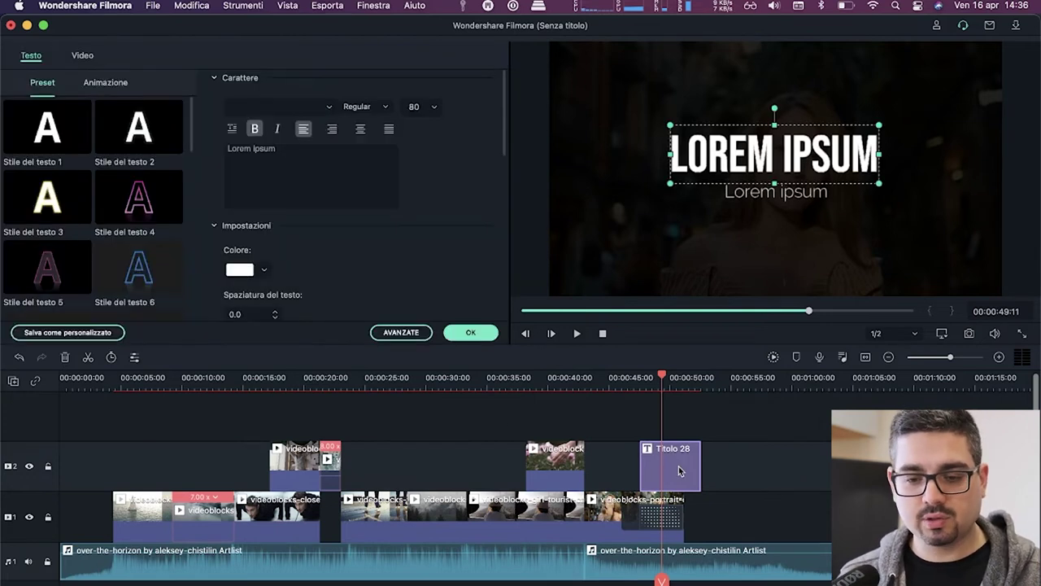
pyautogui.tripleClick(274, 155)
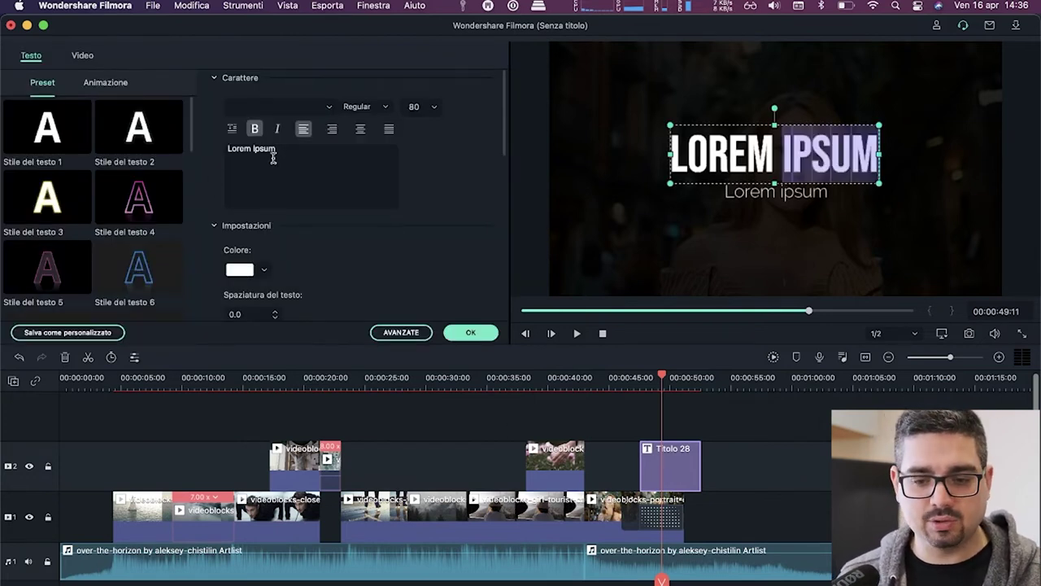
pyautogui.write('SPOT')
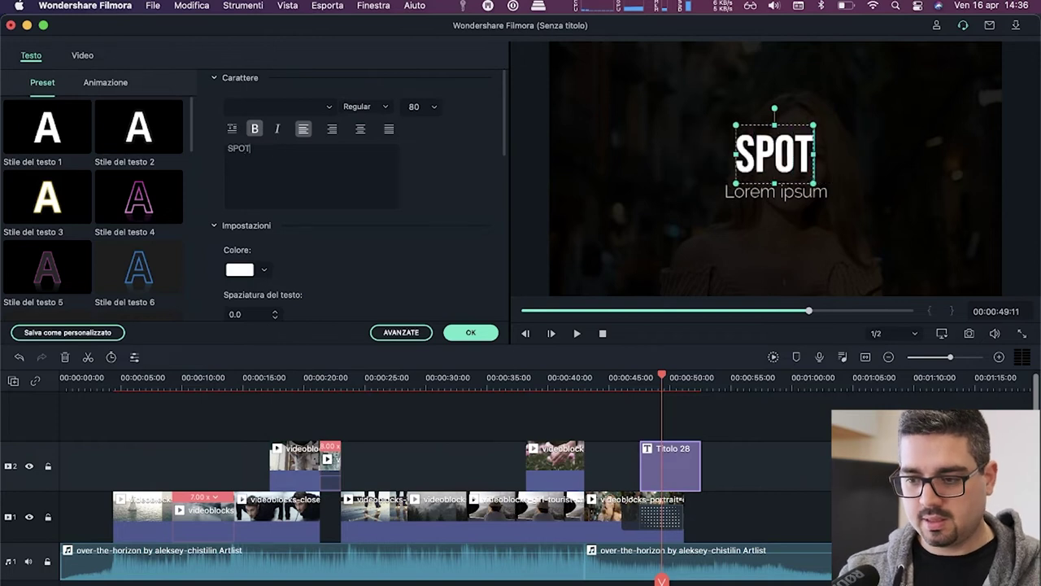
pyautogui.scroll(-10, 274, 158)
pyautogui.click(732, 195)
pyautogui.tripleClick(305, 158)
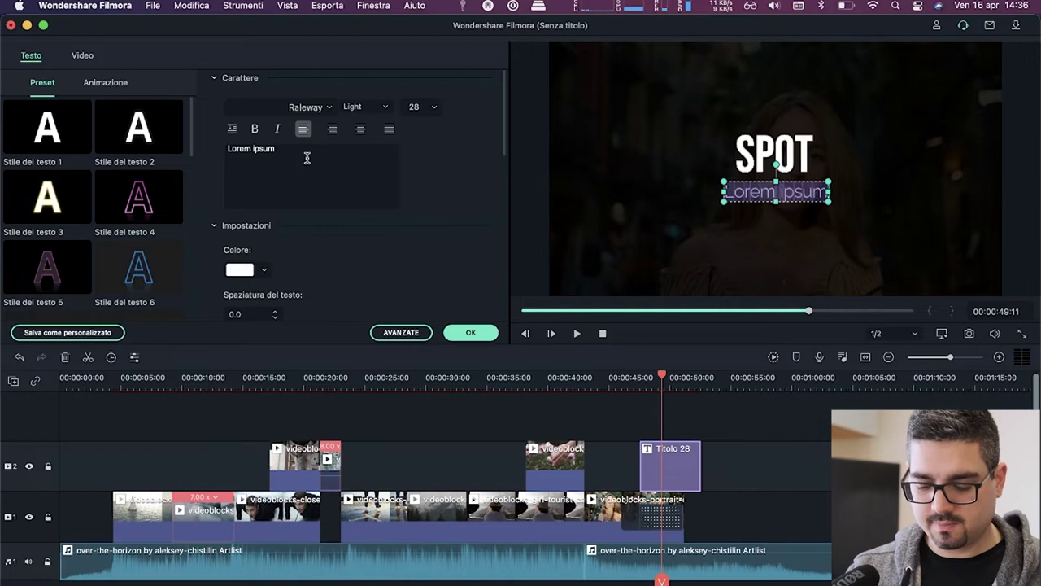
pyautogui.press('BackSpace')
pyautogui.write('IL MIO EDIT')
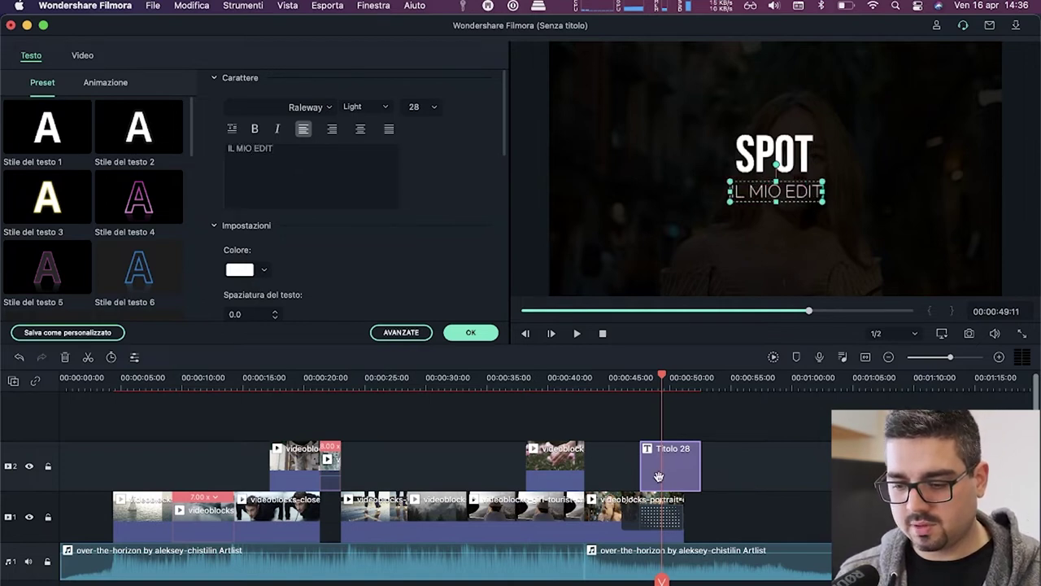
# - Play the title from 00:00:47:17 and extend its end to about 00:00:55
pyautogui.click(622, 379)
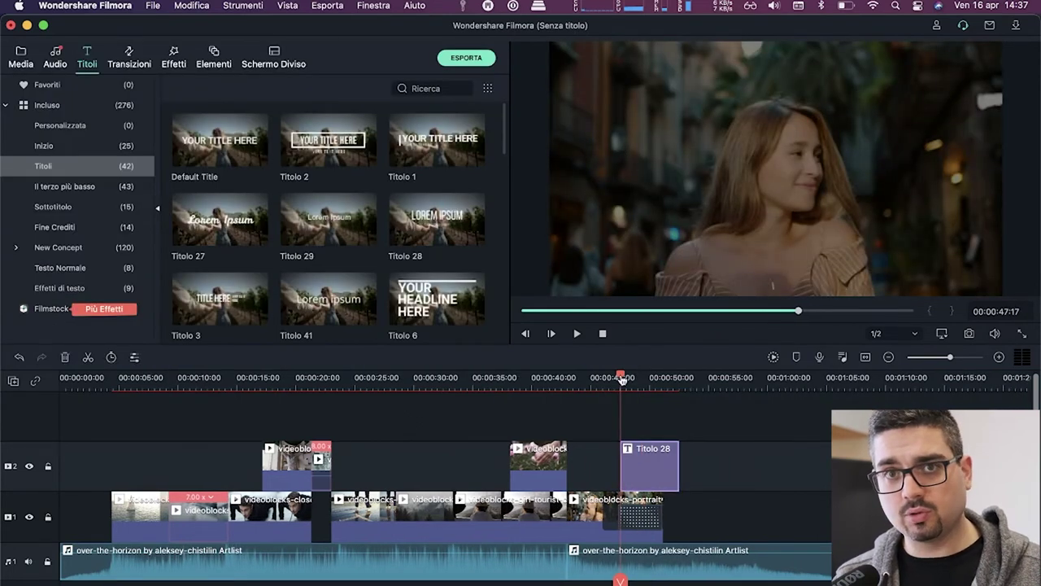
pyautogui.press('space')
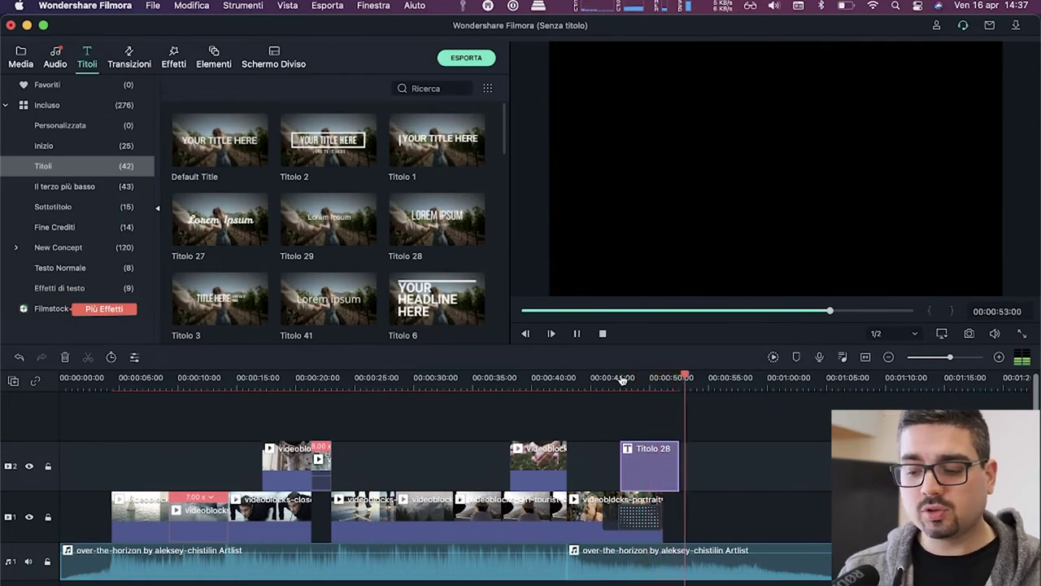
pyautogui.press('space')
pyautogui.moveTo(678, 474); pyautogui.dragTo(708, 474)
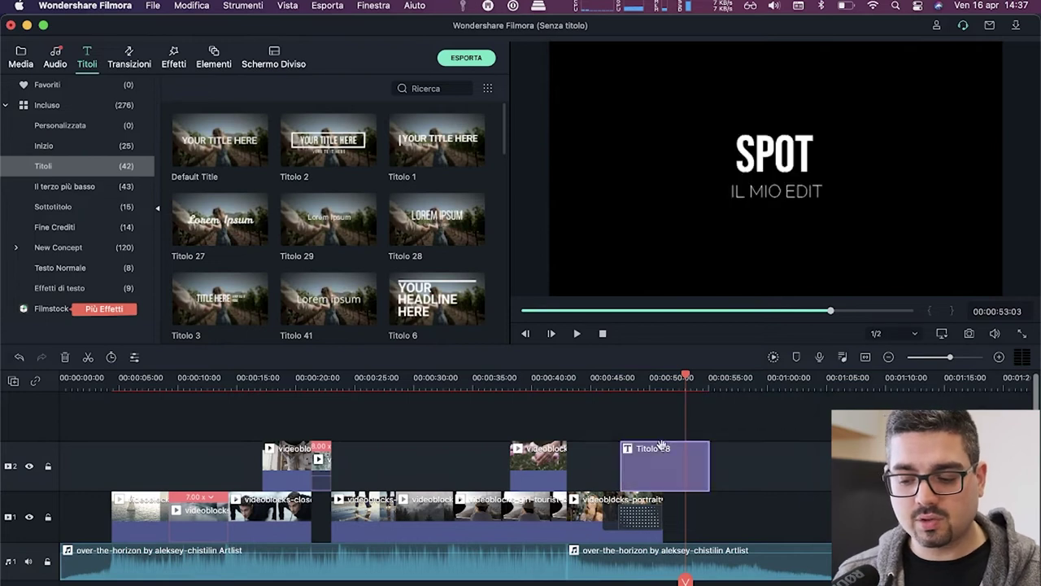
# - Add the Dissolvi transition to the end of the title, play it, and move the title up to video track 3
pyautogui.click(130, 63)
pyautogui.moveTo(321, 171); pyautogui.dragTo(696, 460)
pyautogui.press('space')
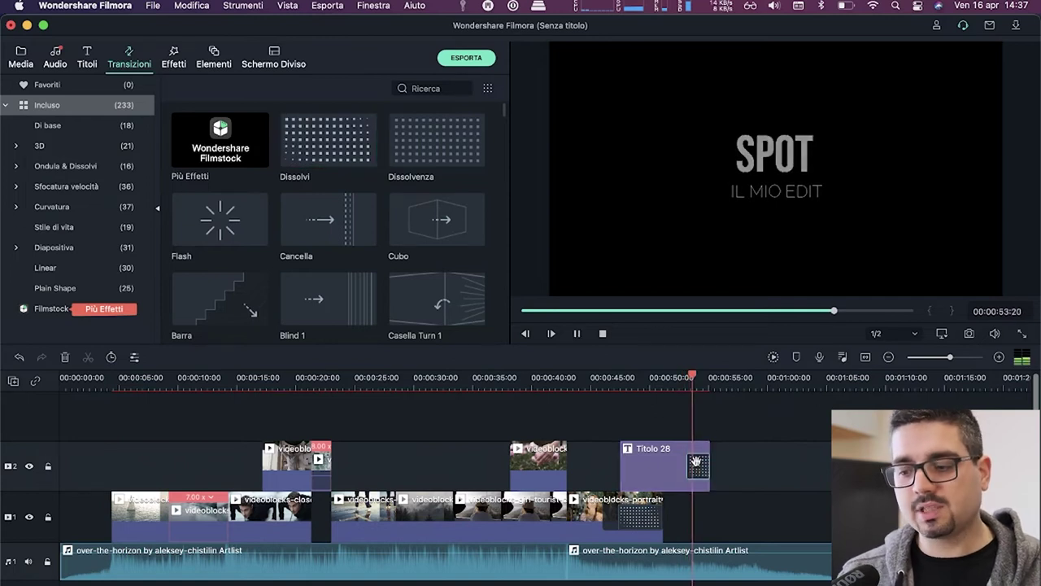
pyautogui.press('space')
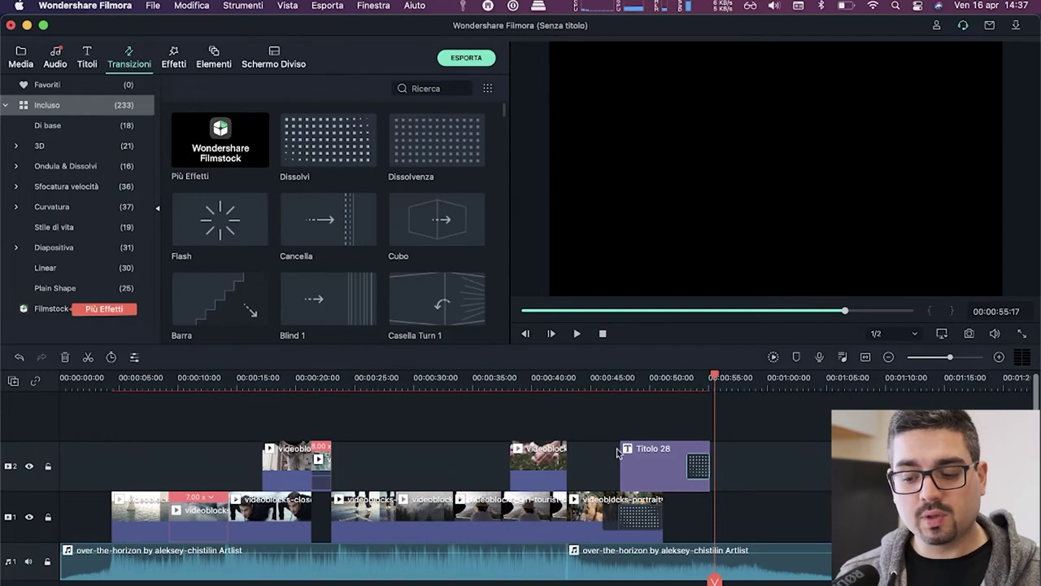
pyautogui.moveTo(634, 467); pyautogui.dragTo(641, 433)
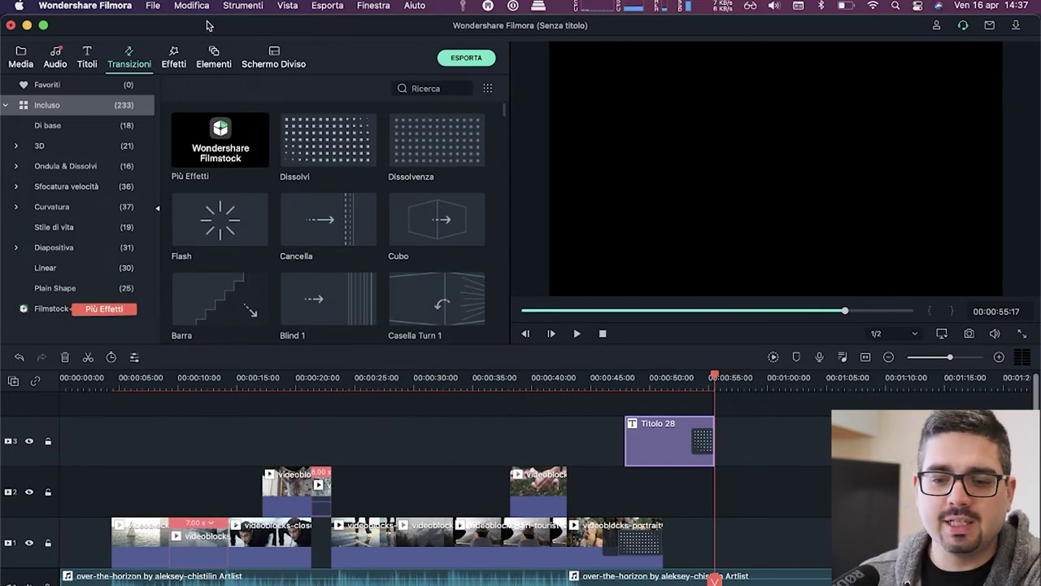
# - Apply the Teal & Orange LUT to the pink flower clip and preview the clip at 00:00:41:07
pyautogui.click(173, 66)
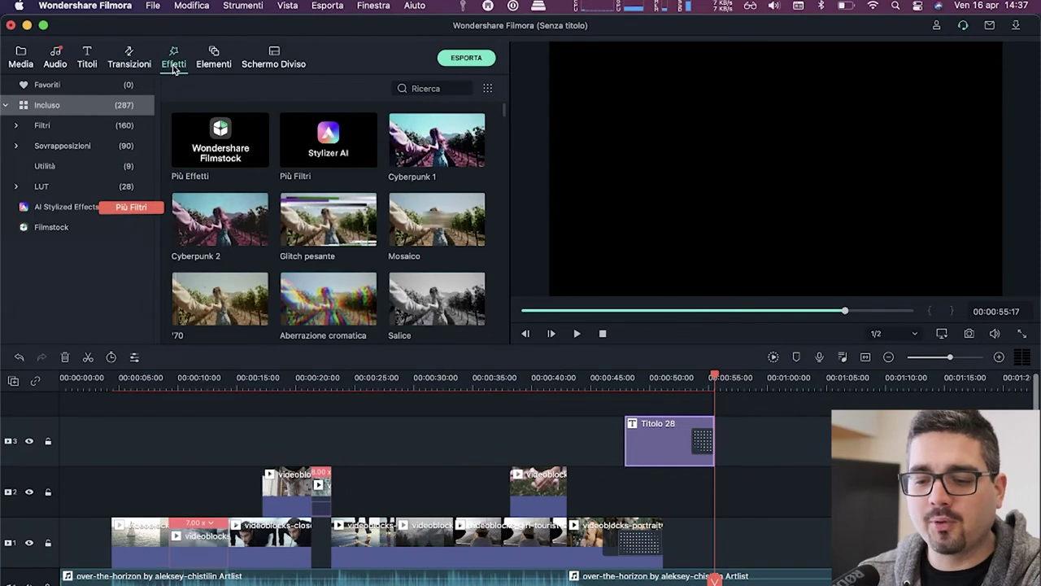
pyautogui.click(85, 189)
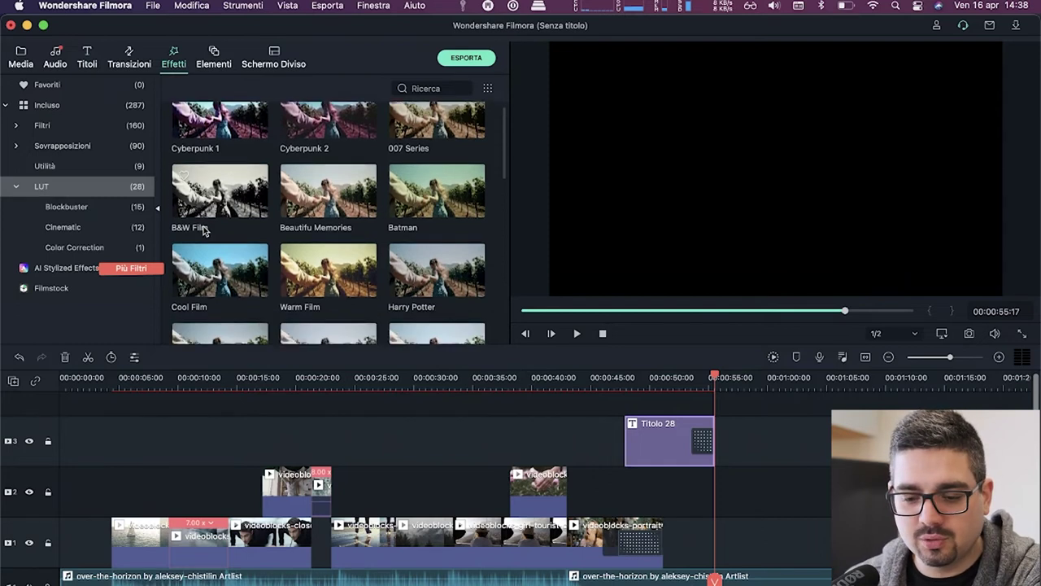
pyautogui.scroll(-5, 202, 229)
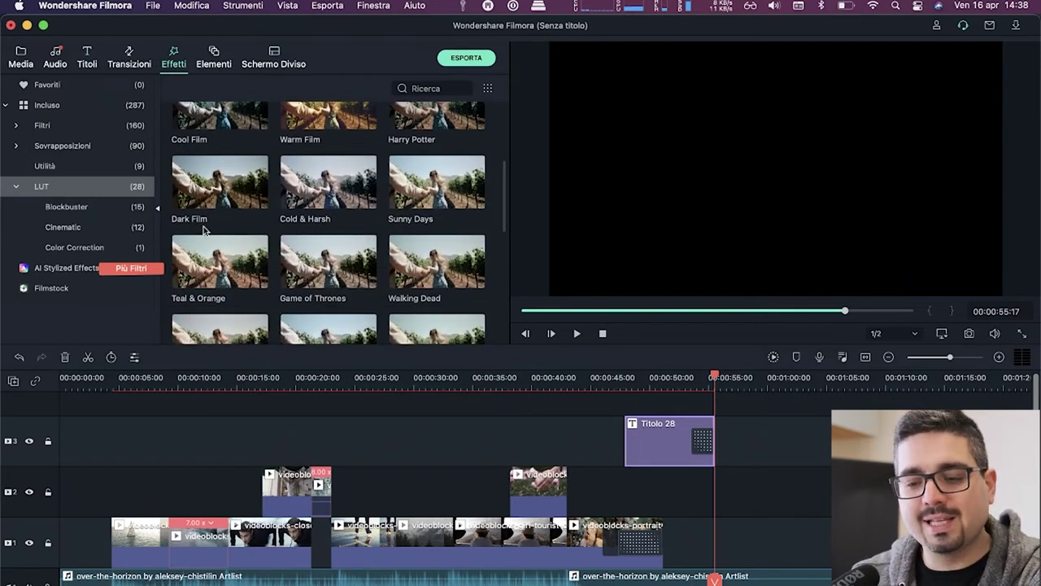
pyautogui.scroll(-2, 215, 215)
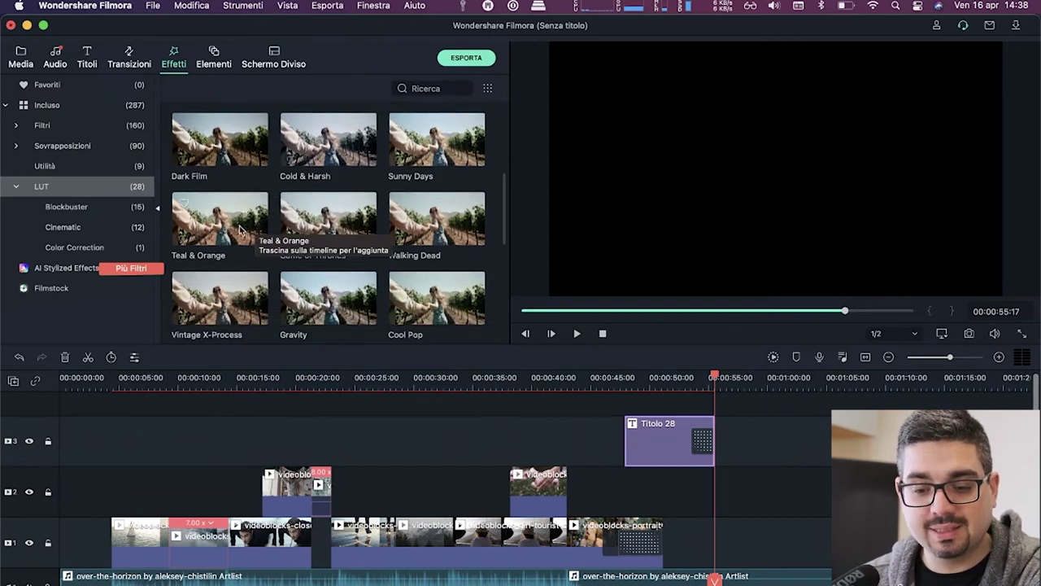
pyautogui.moveTo(240, 230); pyautogui.dragTo(529, 487)
pyautogui.click(546, 378)
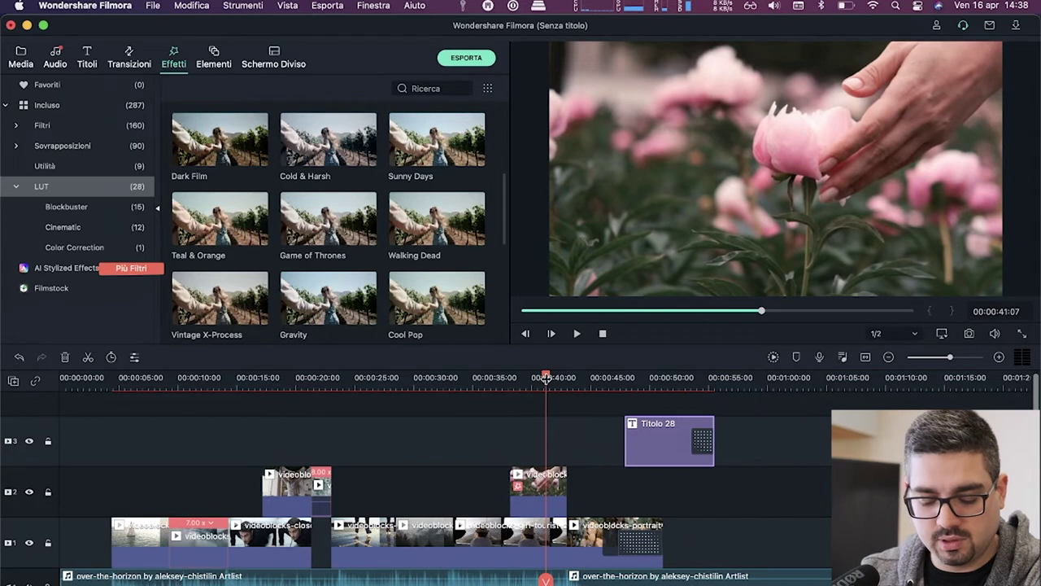
# - Place the Teal & Orange LUT on video track 3, stretched from the first video clip to the ice-skating clip, and preview it at 00:00:11:11
pyautogui.moveTo(240, 234); pyautogui.dragTo(331, 453)
pyautogui.click(169, 454)
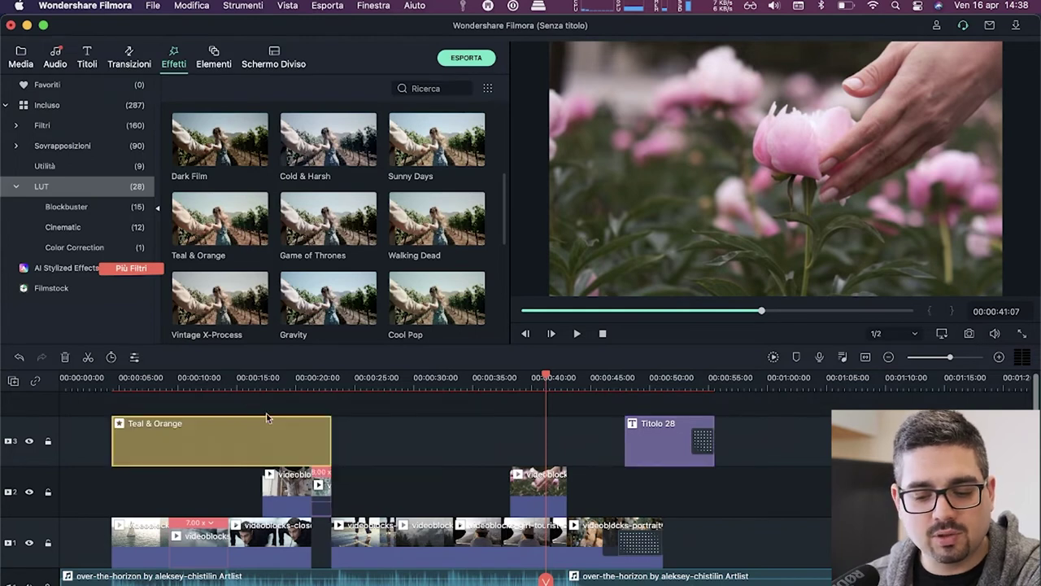
pyautogui.click(193, 377)
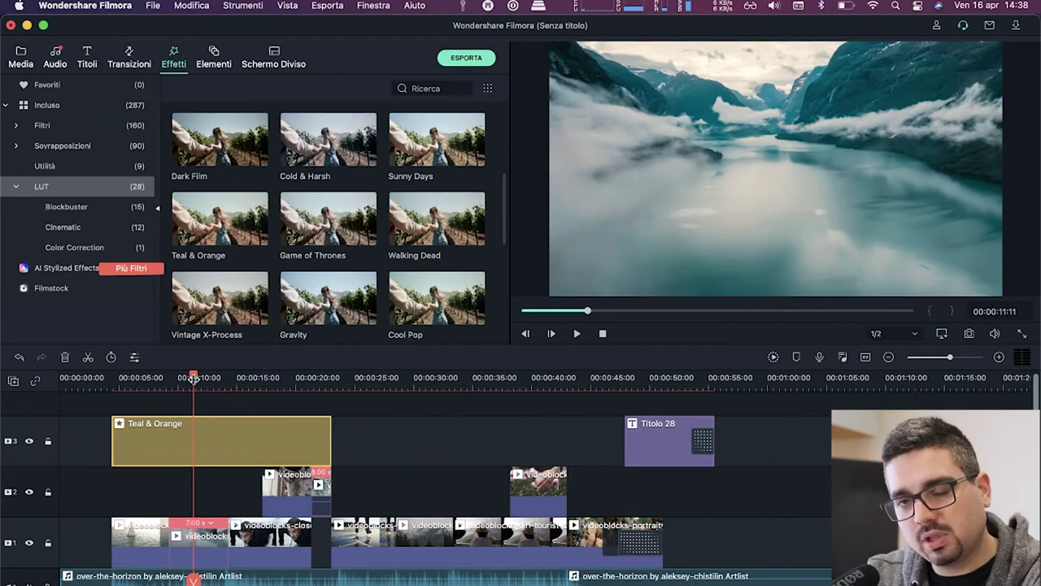
# - Extend the Teal & Orange LUT to the end of the ice-skating clip and preview it at 00:00:26:02
pyautogui.moveTo(331, 444); pyautogui.dragTo(396, 442)
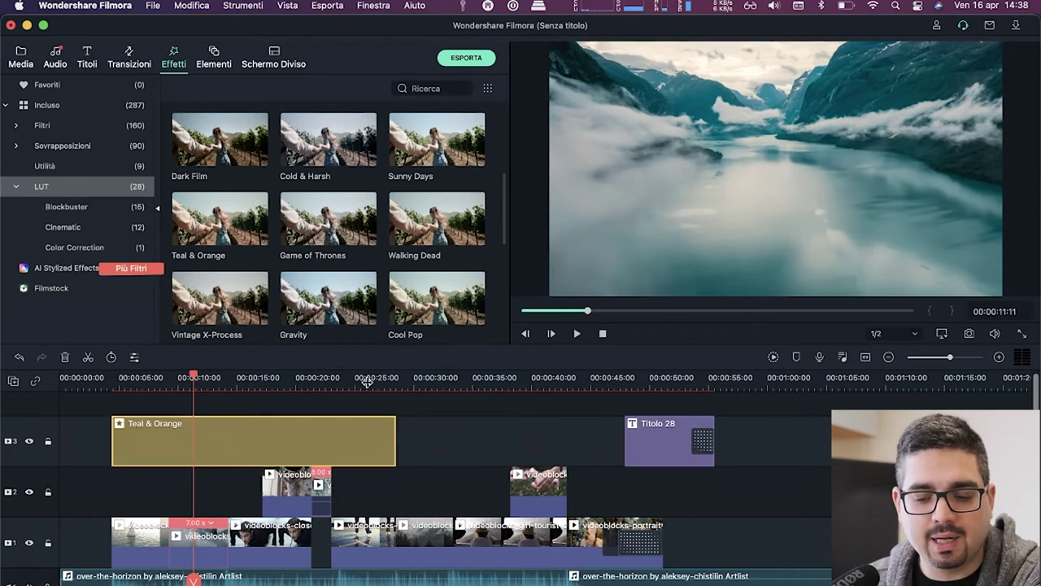
pyautogui.click(367, 379)
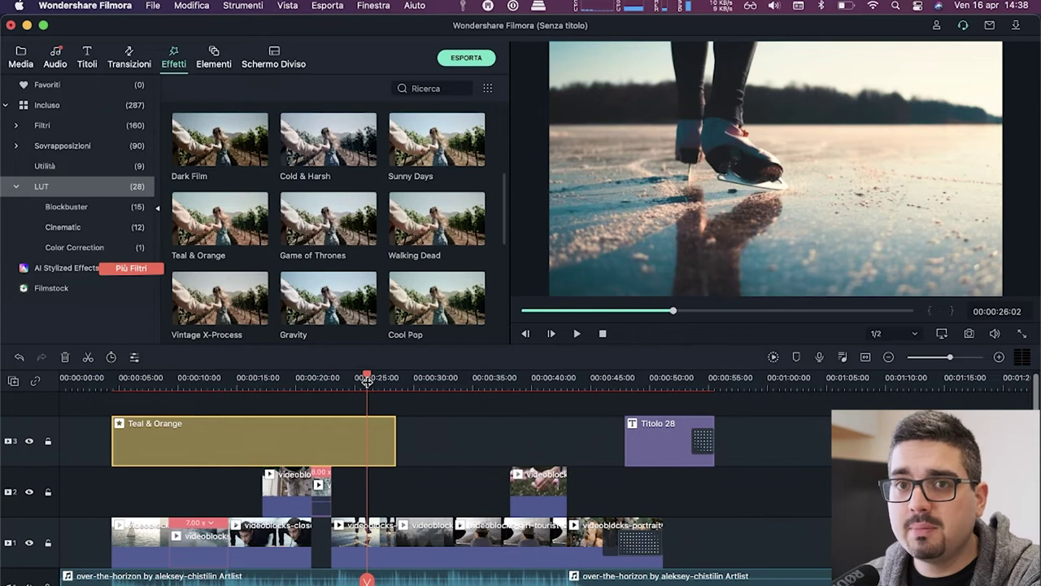
# - Place the Game of Thrones LUT after Teal & Orange on video track 3, stretched to the flower clip, and preview the forest and hat clips
pyautogui.moveTo(309, 223); pyautogui.dragTo(411, 451)
pyautogui.click(438, 435)
pyautogui.moveTo(454, 435); pyautogui.dragTo(510, 435)
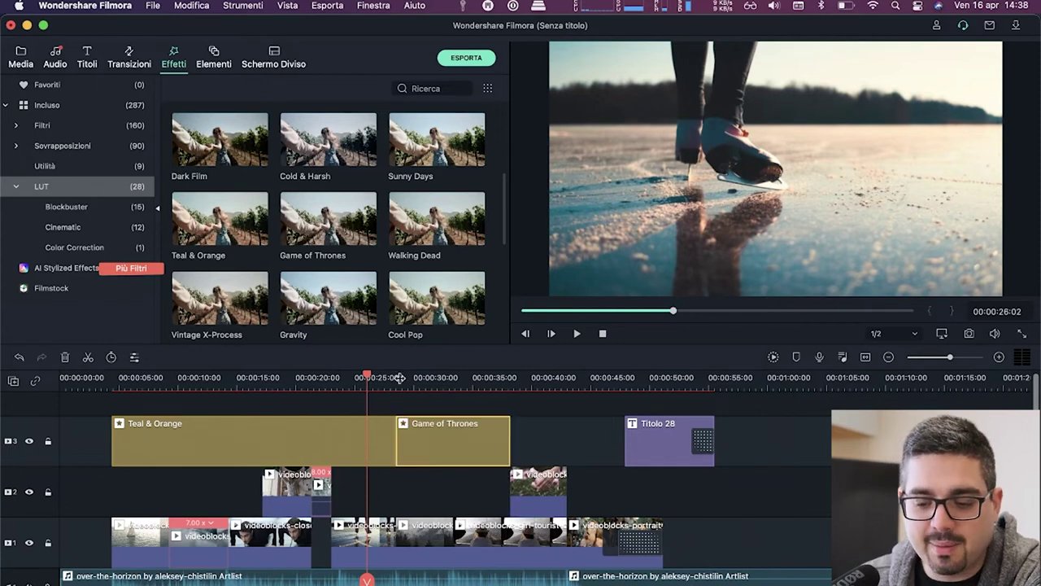
pyautogui.click(421, 377)
pyautogui.scroll(2, 425, 377)
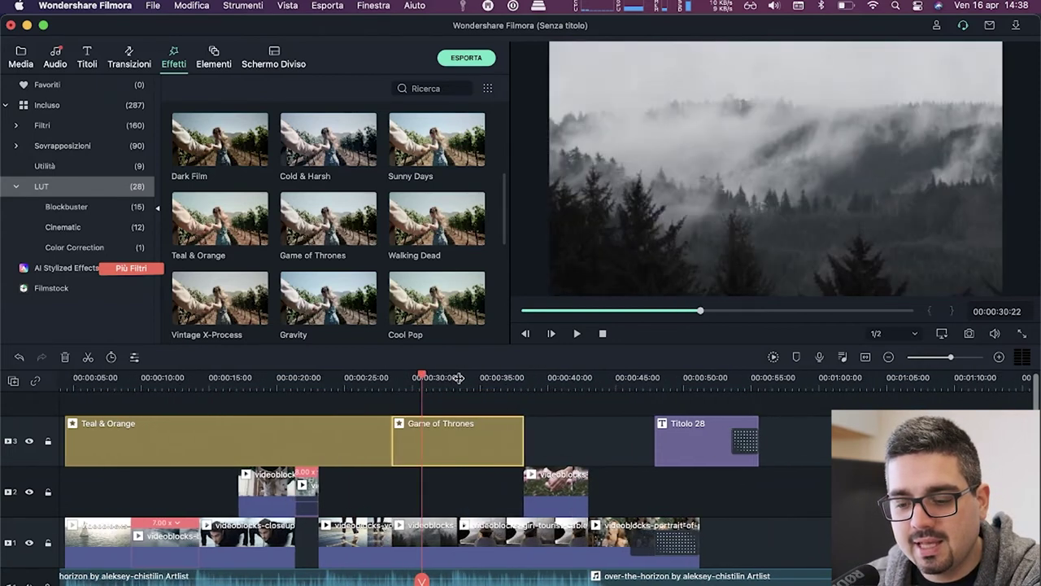
pyautogui.click(452, 377)
pyautogui.moveTo(454, 378); pyautogui.dragTo(510, 377)
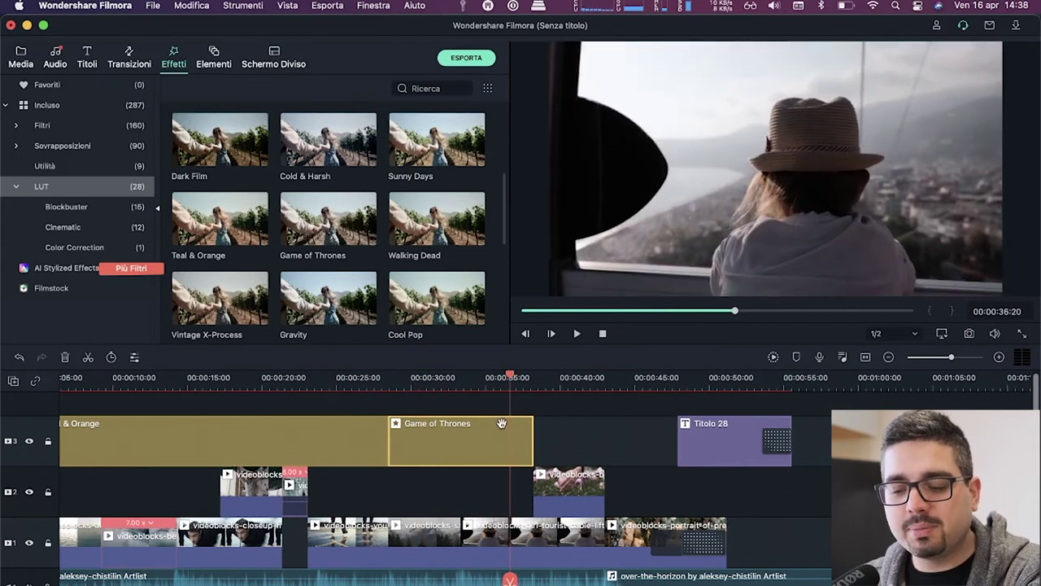
# - Place the Light Teal LUT after Game of Thrones on video track 3, stretched to the last clip's end, and preview it at 00:00:43:23
pyautogui.scroll(-3, 406, 281)
pyautogui.moveTo(416, 258); pyautogui.dragTo(723, 403)
pyautogui.click(674, 439)
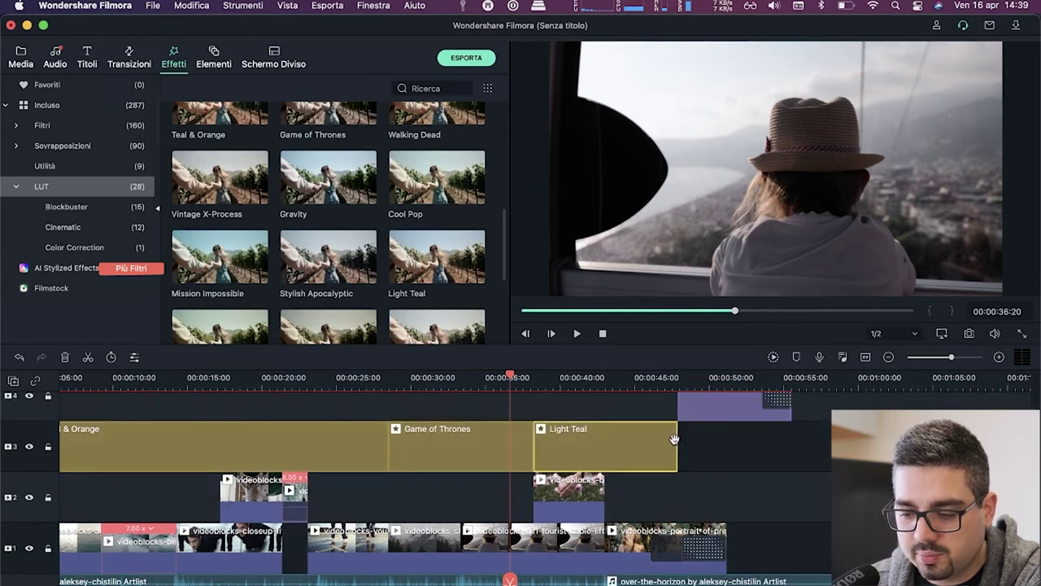
pyautogui.moveTo(673, 440); pyautogui.dragTo(725, 439)
pyautogui.click(631, 379)
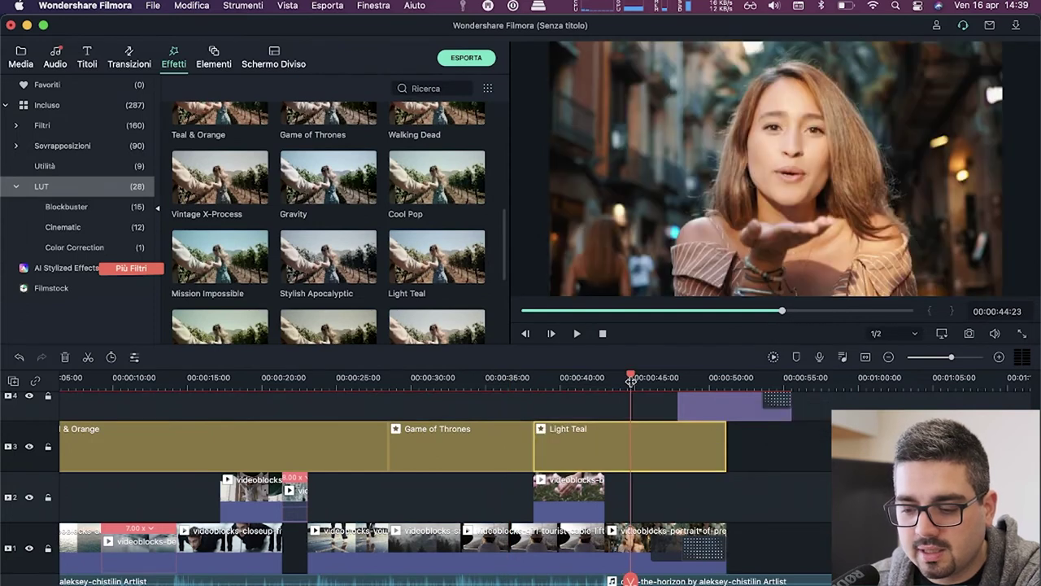
pyautogui.moveTo(629, 379)
pyautogui.mouseDown()
pyautogui.moveTo(557, 379)
pyautogui.moveTo(618, 389)
pyautogui.mouseUp()
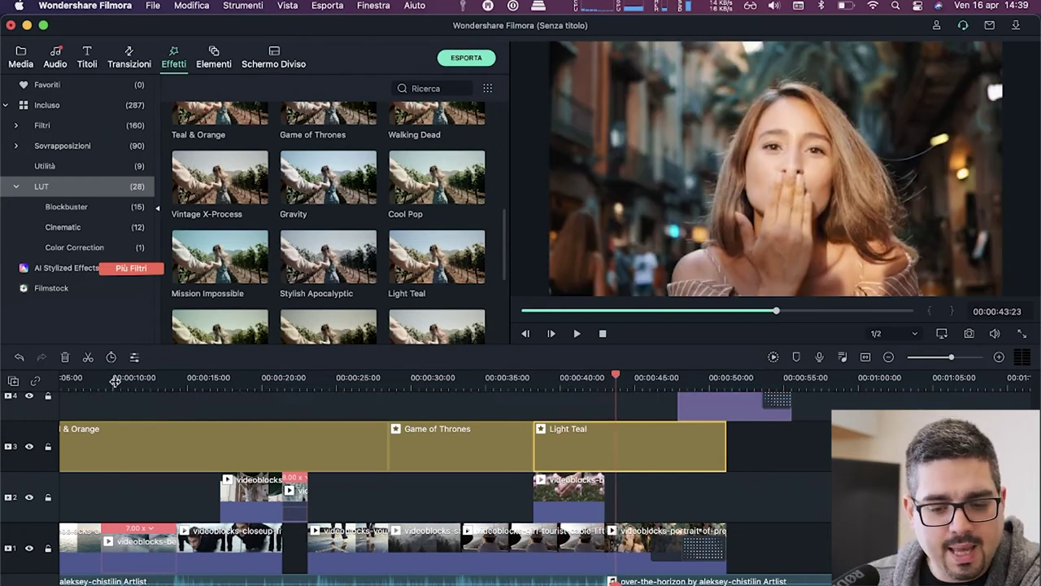
# - Look over the whole timeline and view the Light Teal LUT's alpha setting
pyautogui.hscroll(10, 133, 382)
pyautogui.hscroll(-10, 199, 532)
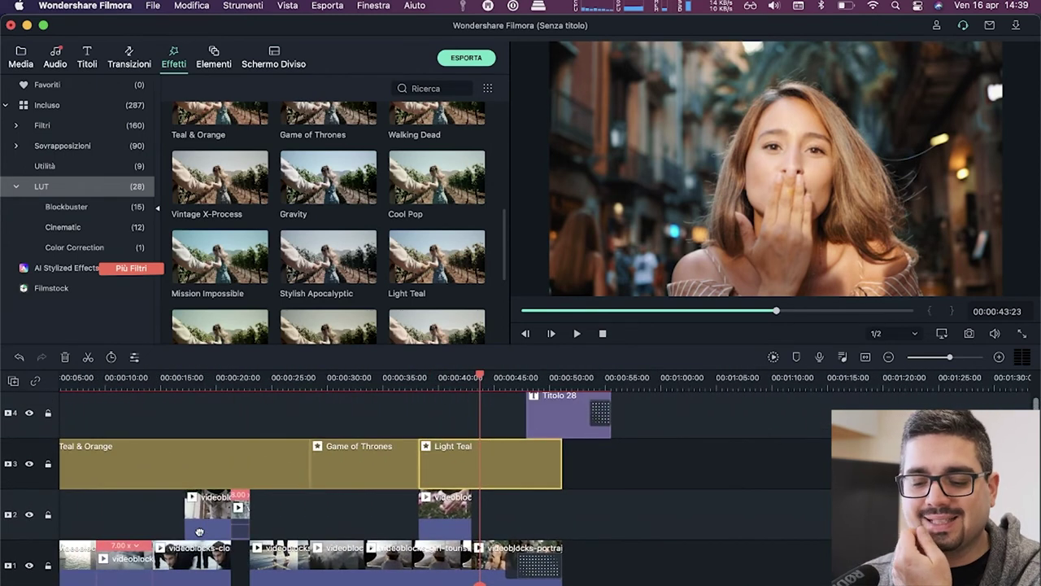
pyautogui.hscroll(-3, 199, 531)
pyautogui.click(135, 358)
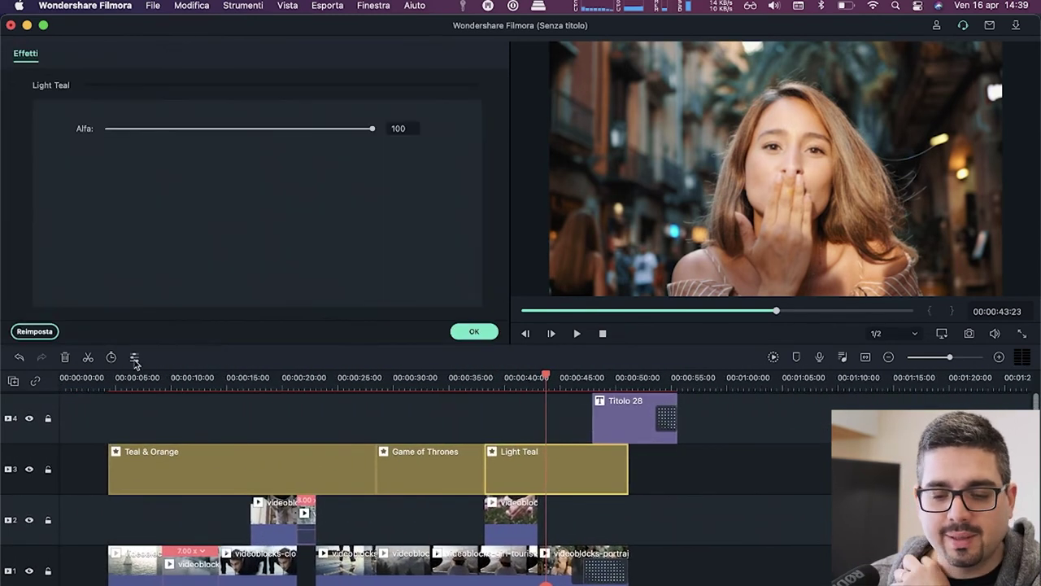
pyautogui.click(135, 359)
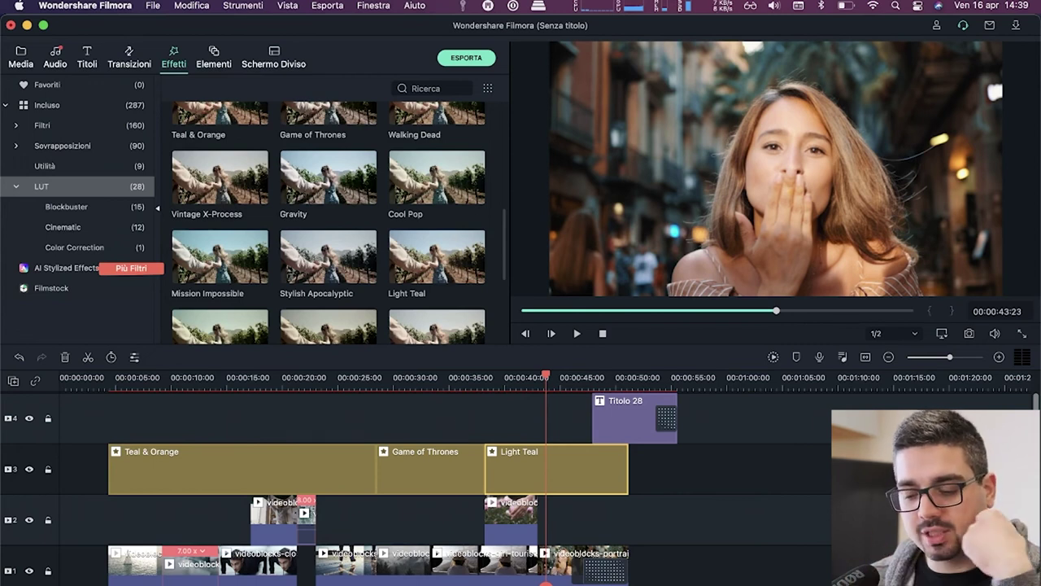
# - Delete the pink flower clip from video track 2 and undo the deletion
pyautogui.click(515, 523)
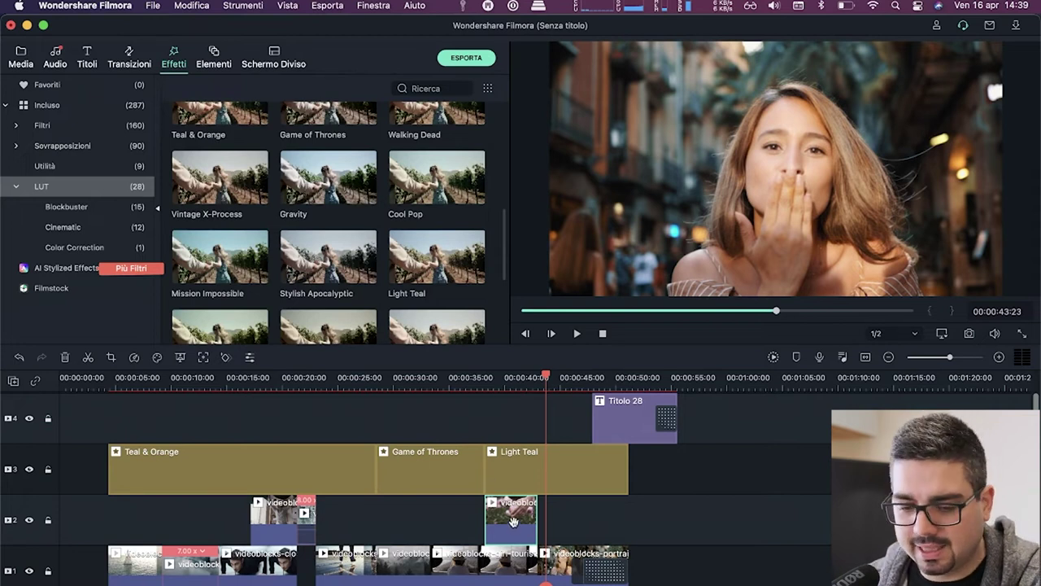
pyautogui.click(66, 358)
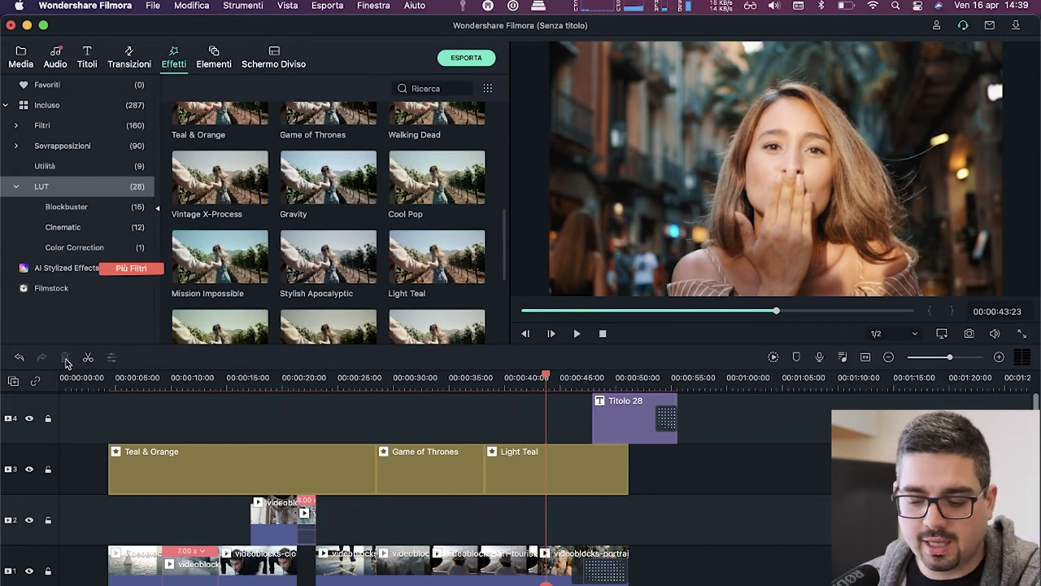
pyautogui.press('super+z')
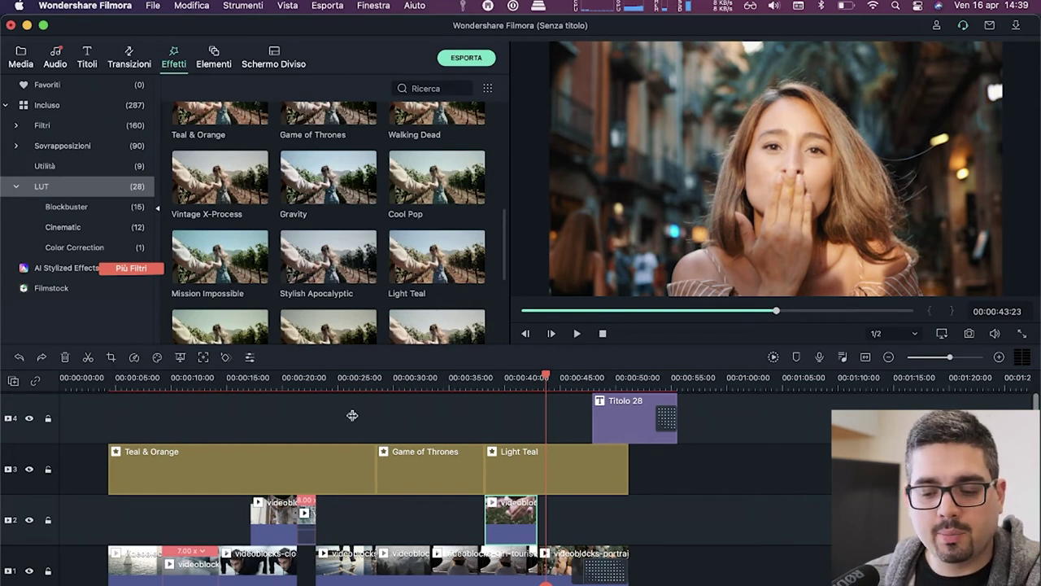
# - Crop the pink flower clip to about 1502 x 845 at 16:9, with the crop frame placed over the hand and flower
pyautogui.click(513, 377)
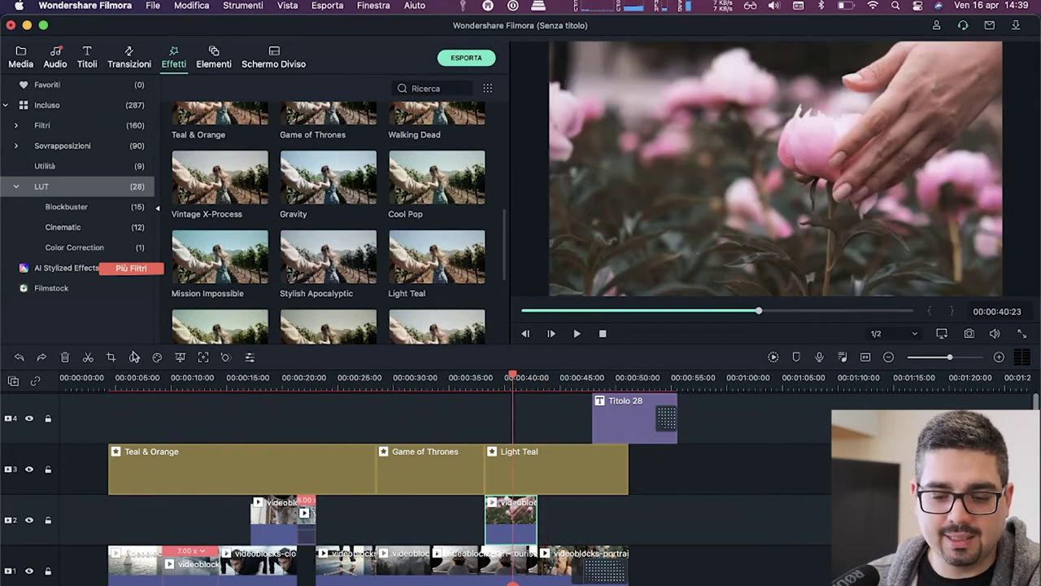
pyautogui.click(112, 357)
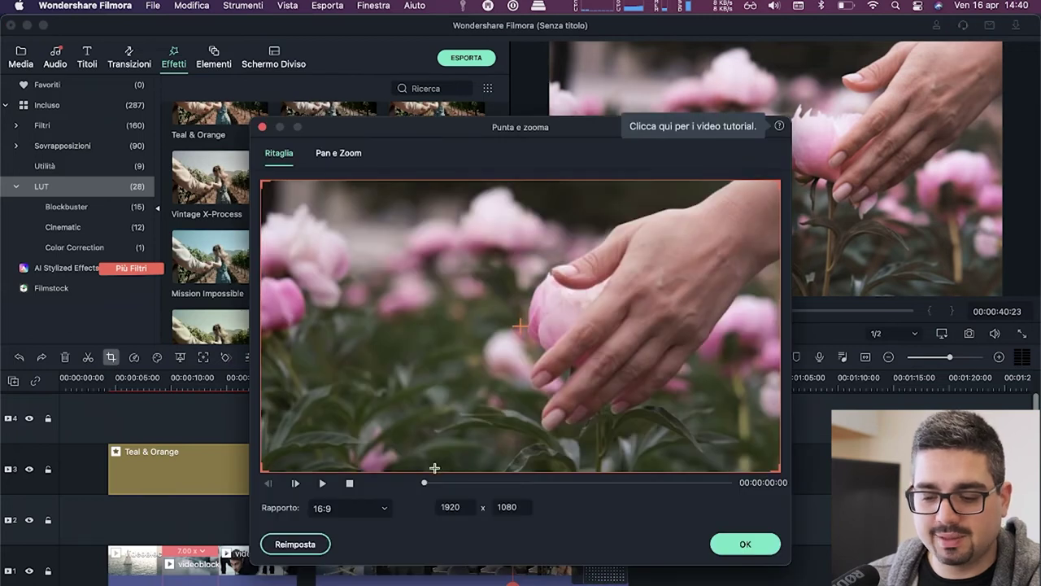
pyautogui.moveTo(261, 470); pyautogui.dragTo(338, 406)
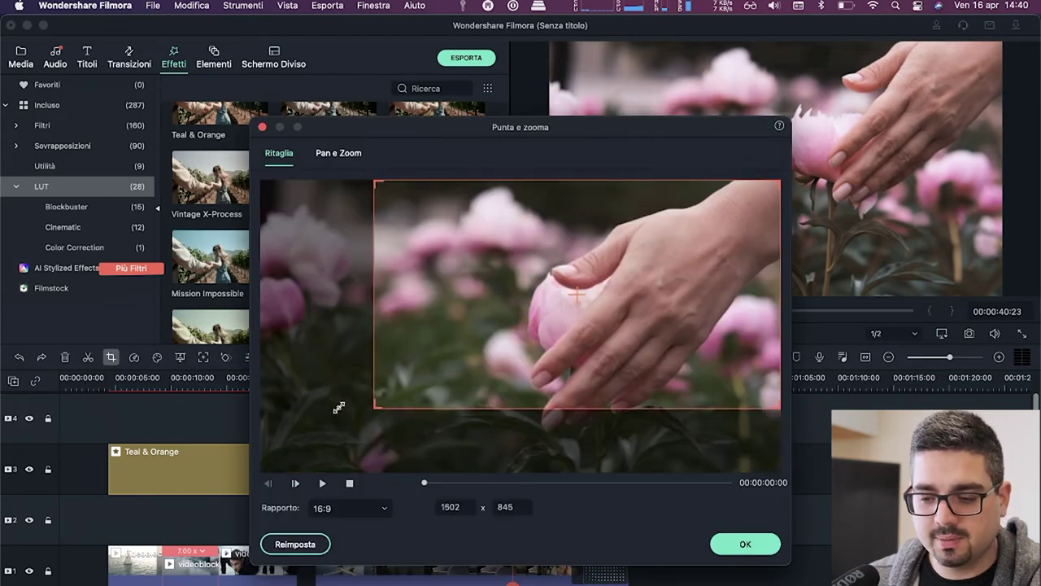
pyautogui.moveTo(542, 344); pyautogui.dragTo(499, 388)
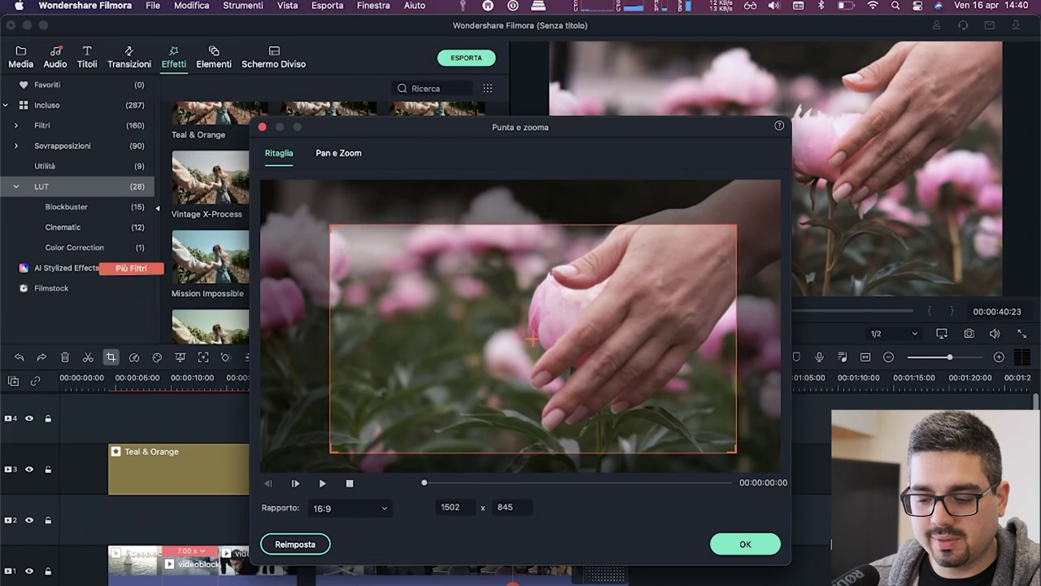
pyautogui.click(742, 545)
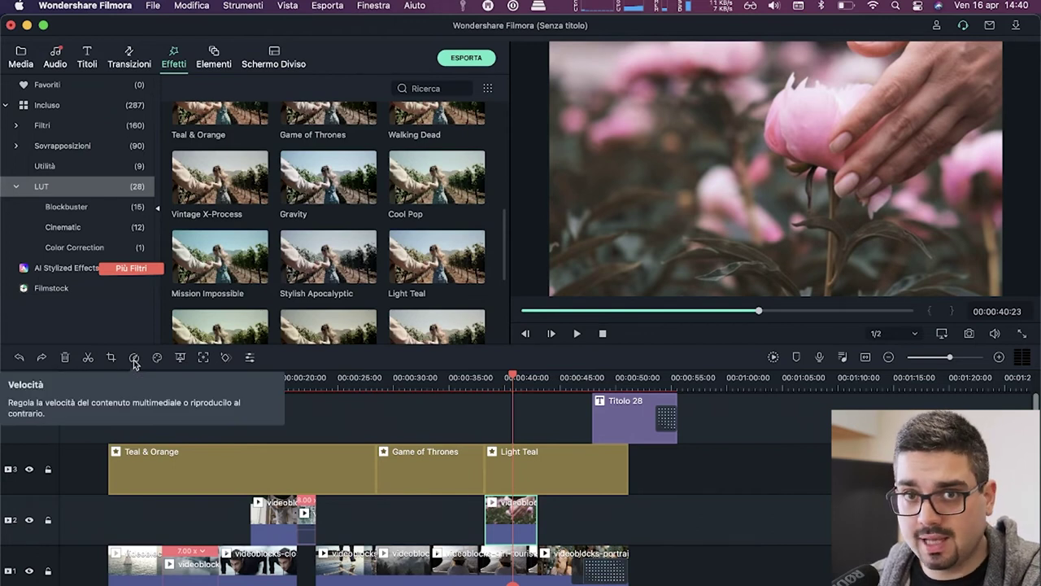
# - Browse the flower clip's color correction presets, try the Soglia adjustment and return it to 0
pyautogui.click(158, 358)
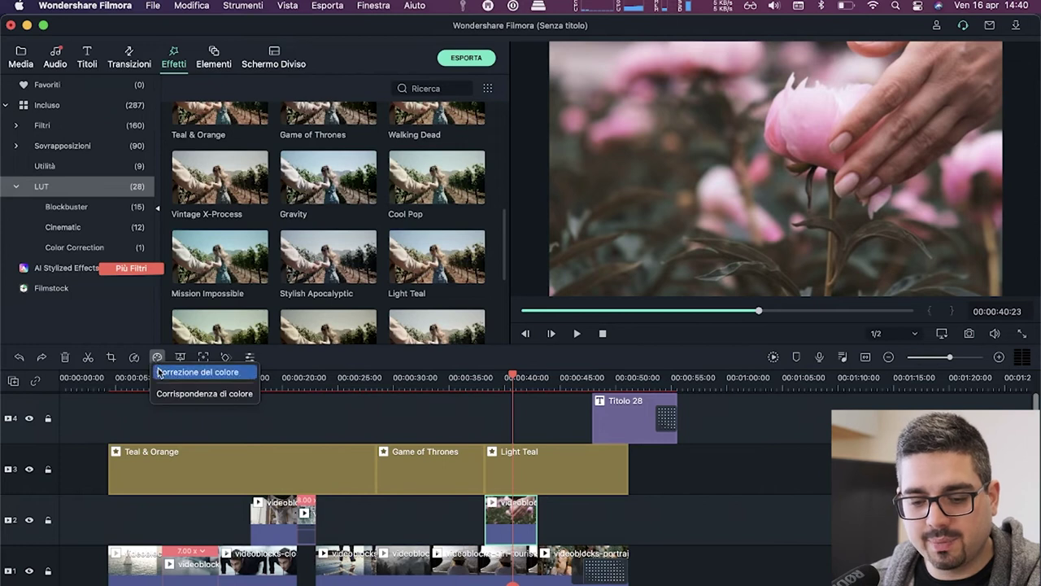
pyautogui.click(159, 371)
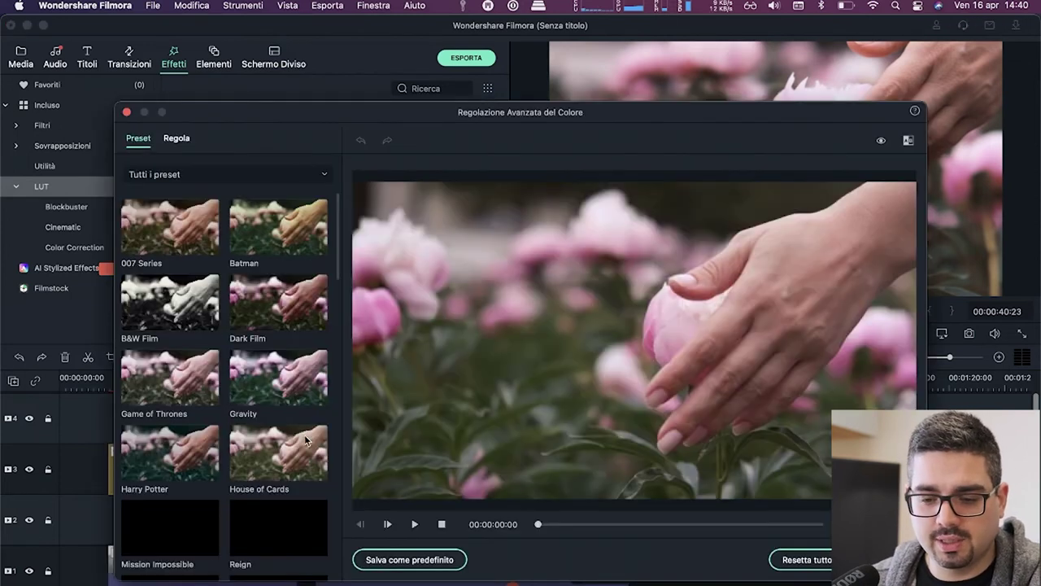
pyautogui.scroll(-4, 251, 258)
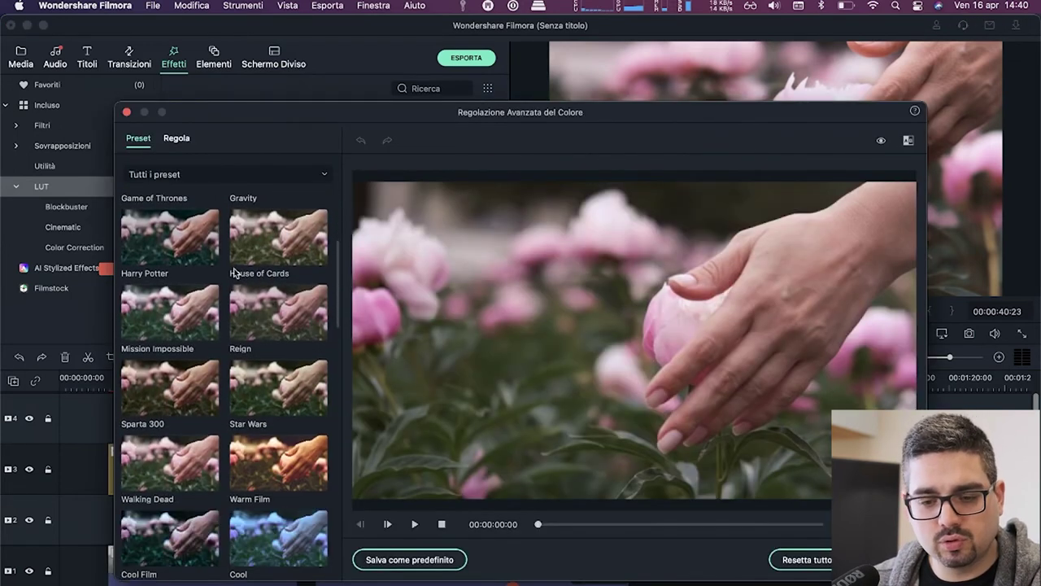
pyautogui.click(175, 140)
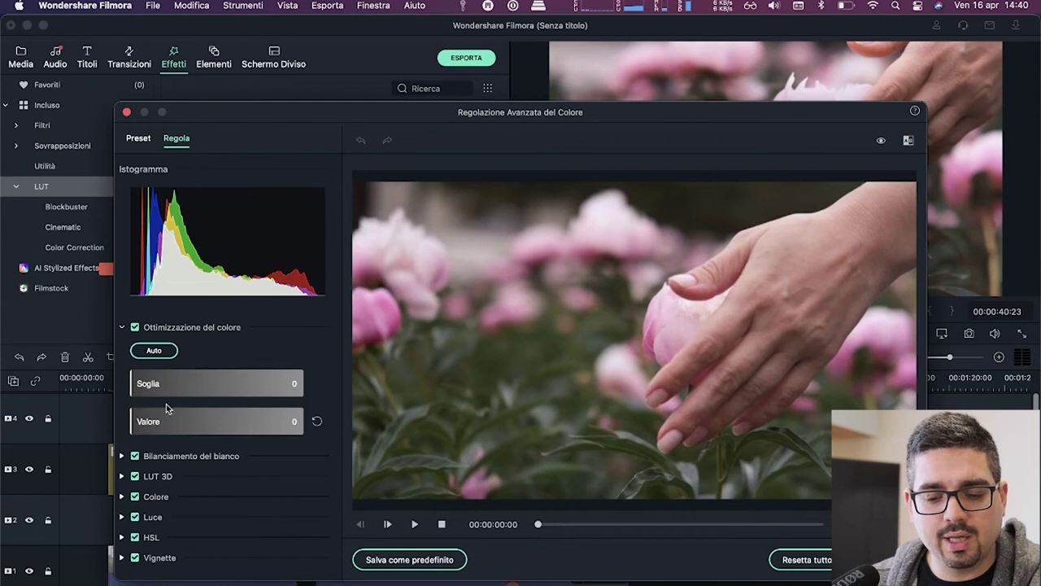
pyautogui.moveTo(187, 390); pyautogui.dragTo(255, 391)
pyautogui.moveTo(189, 394); pyautogui.dragTo(121, 388)
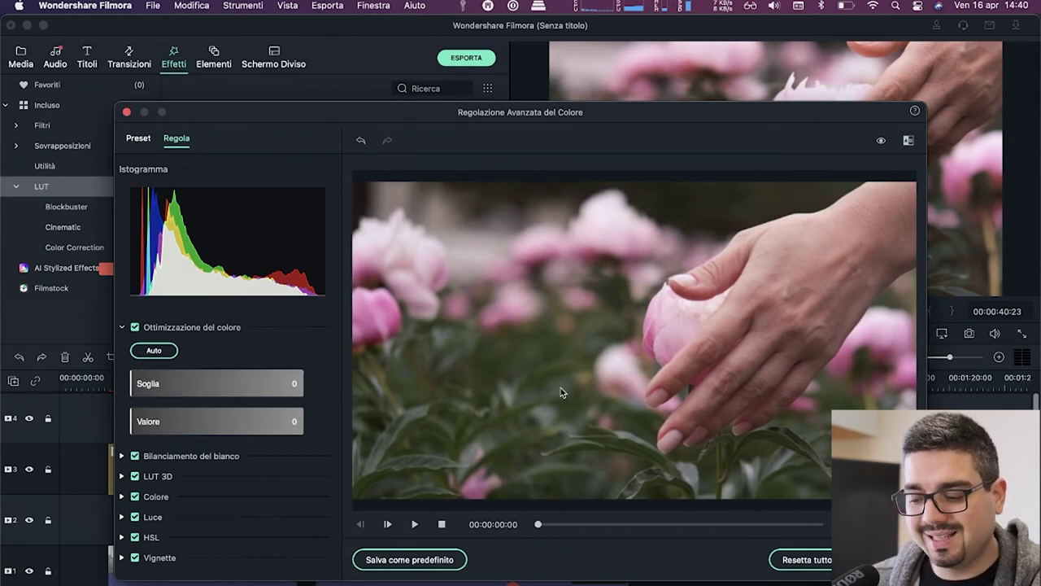
pyautogui.click(874, 559)
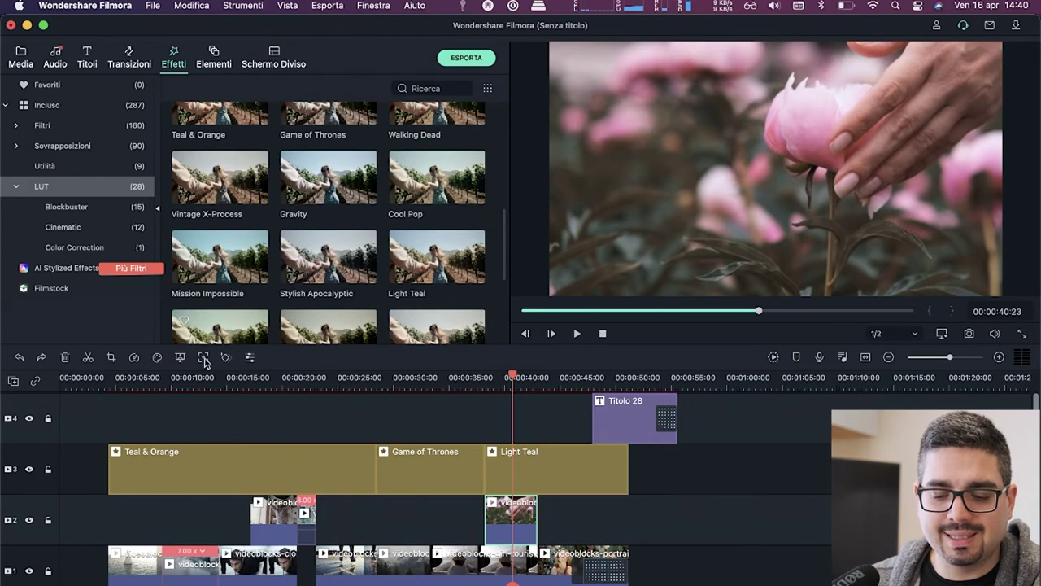
# - Try the rotation, scale and X position settings in the flower clip's Trasforma properties, restoring each one
pyautogui.click(250, 357)
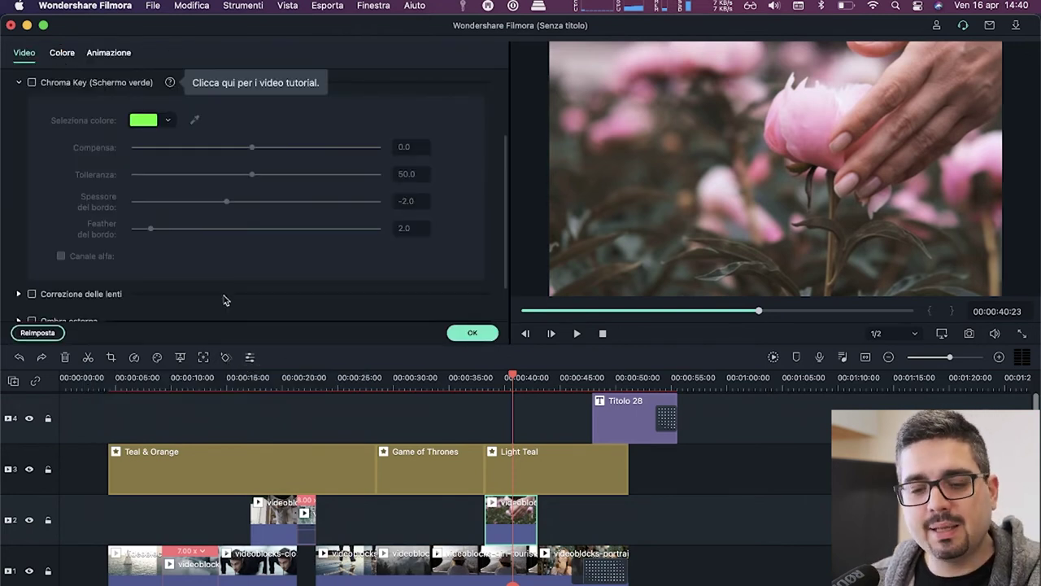
pyautogui.scroll(4, 219, 277)
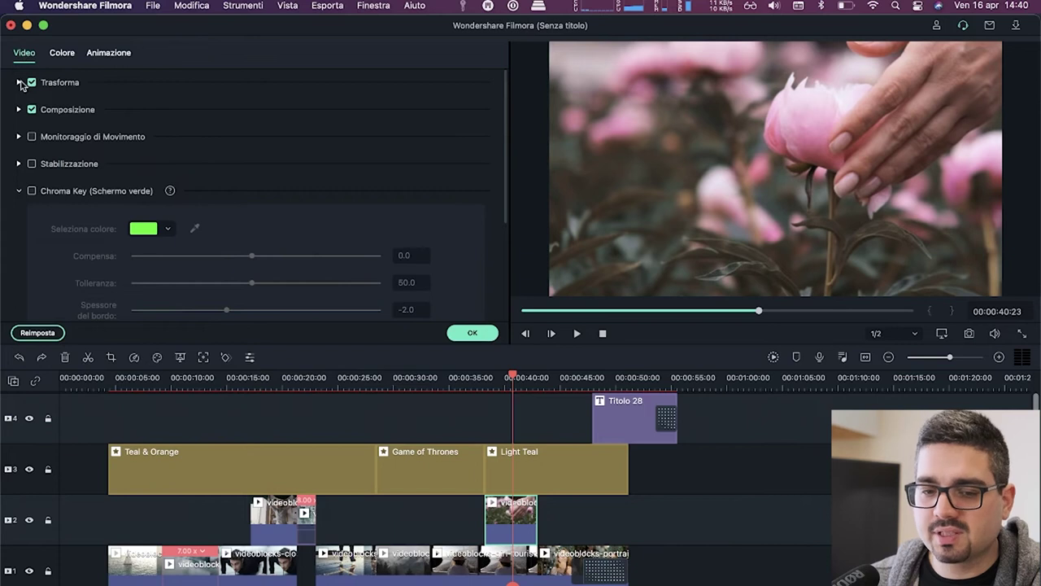
pyautogui.click(19, 82)
pyautogui.moveTo(130, 119)
pyautogui.mouseDown()
pyautogui.moveTo(195, 122)
pyautogui.moveTo(116, 118)
pyautogui.mouseUp()
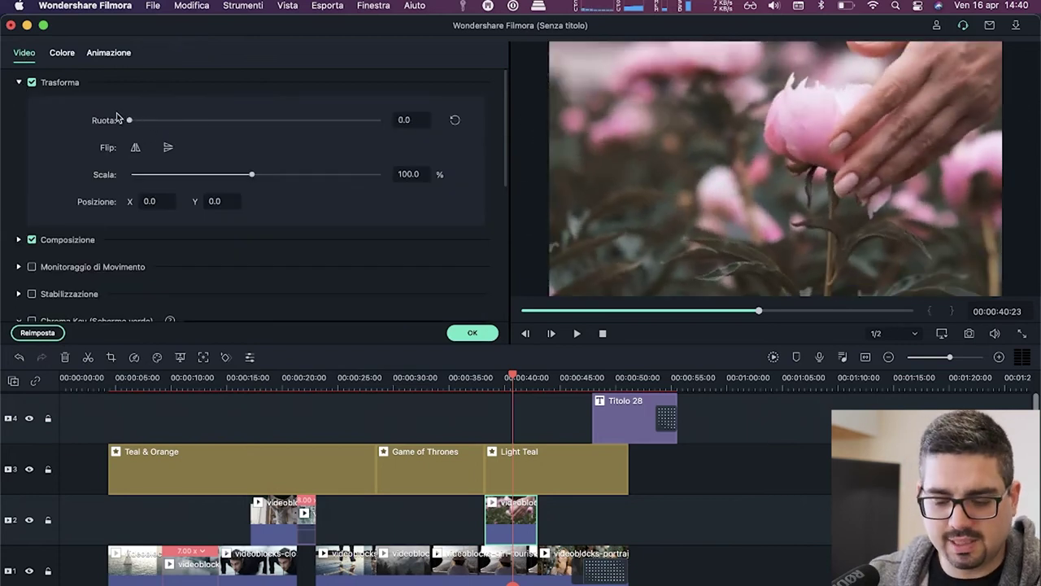
pyautogui.moveTo(248, 174); pyautogui.dragTo(300, 176)
pyautogui.doubleClick(301, 173)
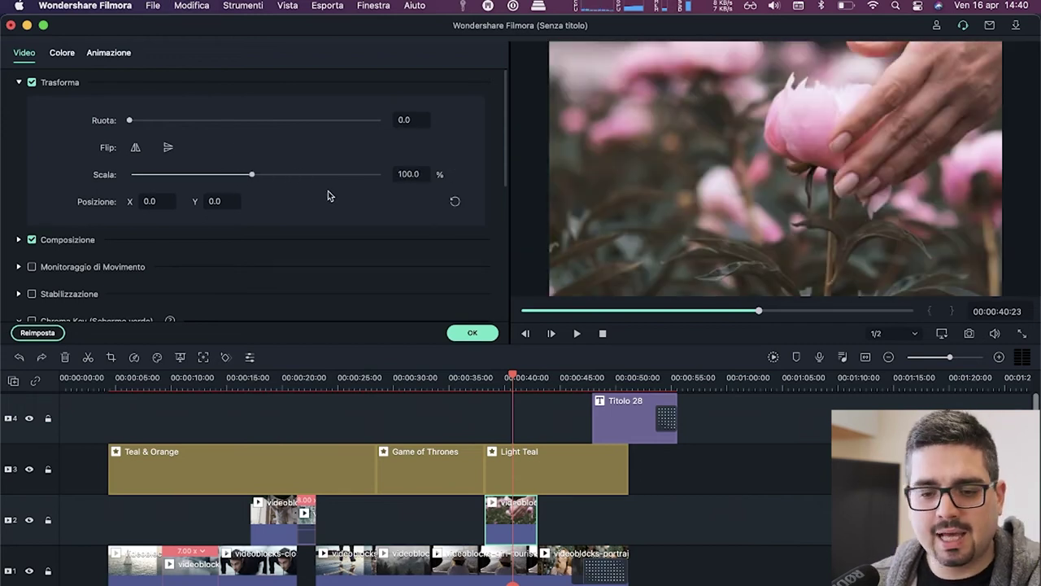
pyautogui.moveTo(147, 201); pyautogui.dragTo(402, 213)
pyautogui.press('super+z')
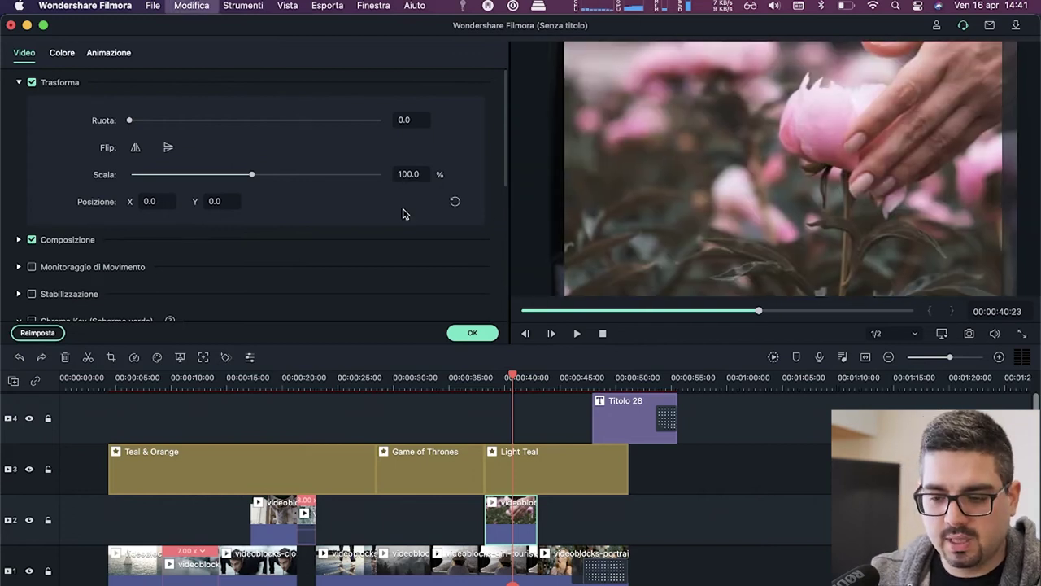
pyautogui.click(472, 332)
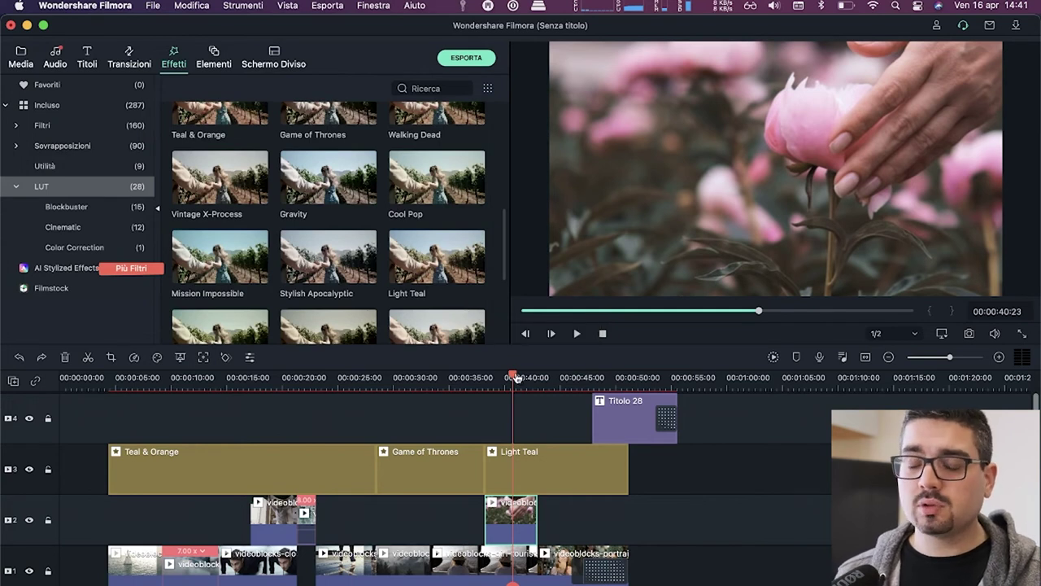
# - Open the export settings and examine the options for file formats, devices, YouTube and Vimeo
pyautogui.click(468, 59)
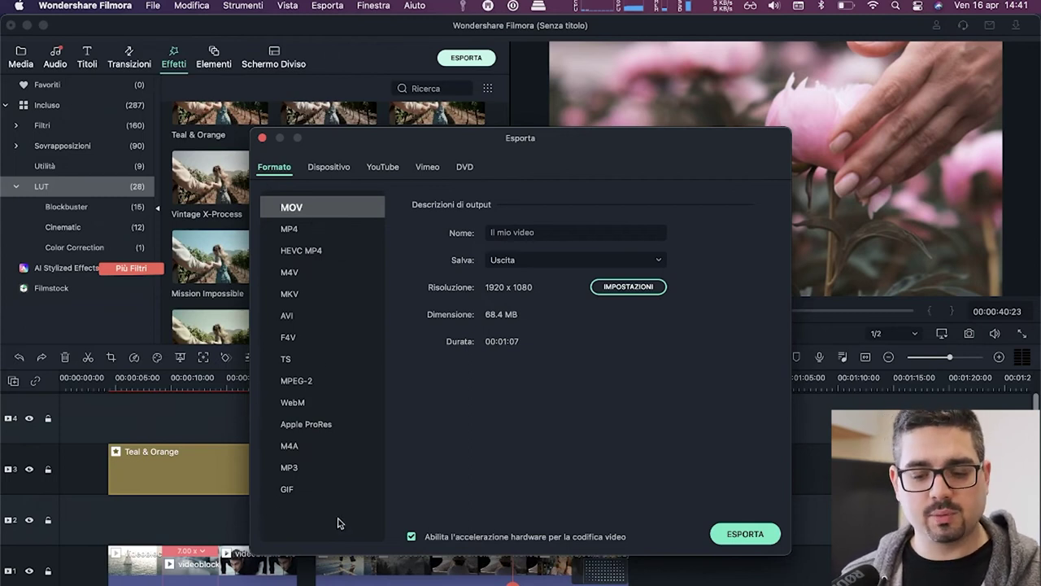
pyautogui.click(326, 169)
pyautogui.click(399, 168)
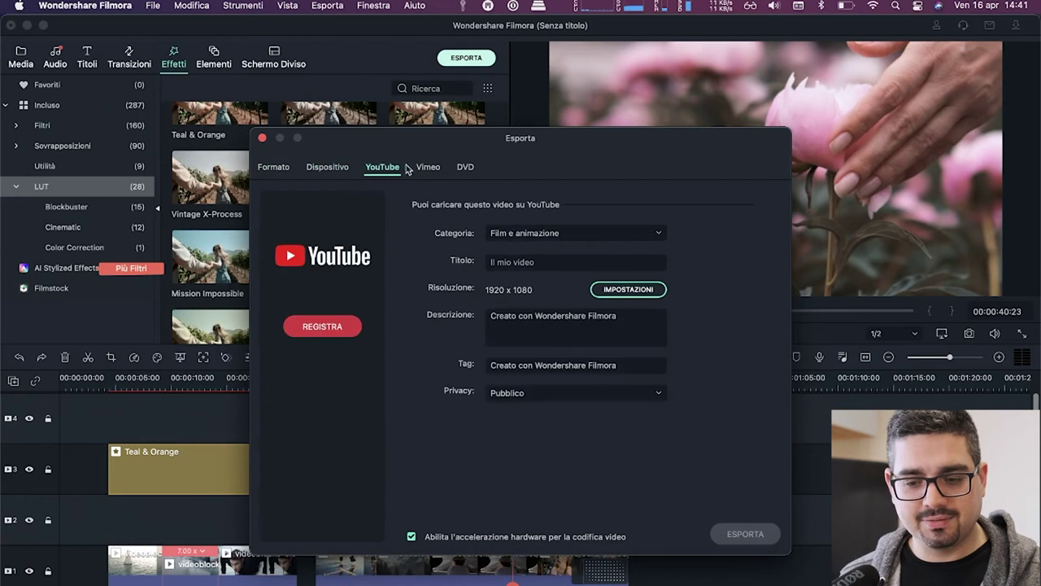
pyautogui.click(439, 169)
pyautogui.click(284, 168)
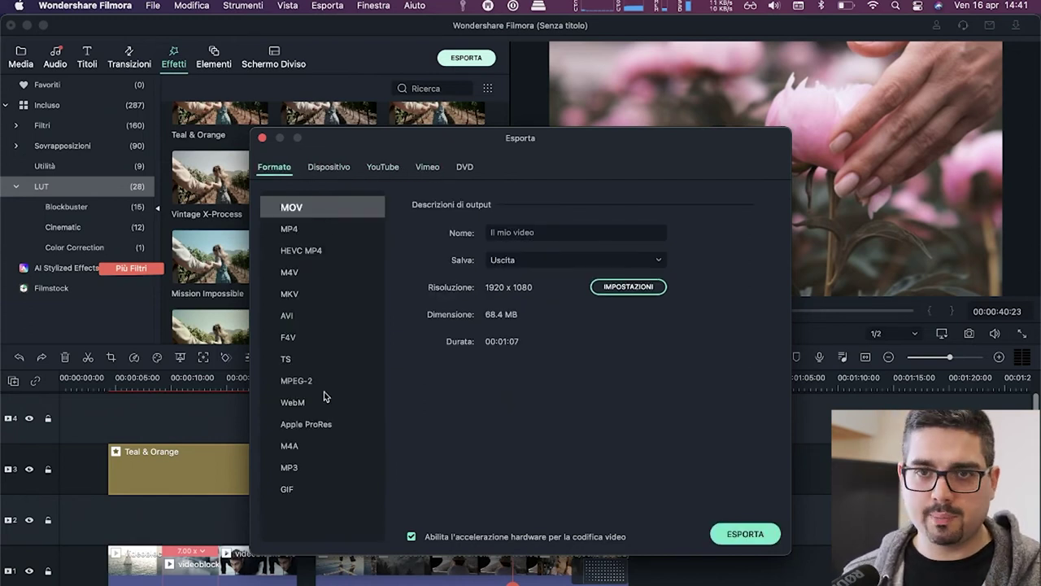
pyautogui.click(331, 170)
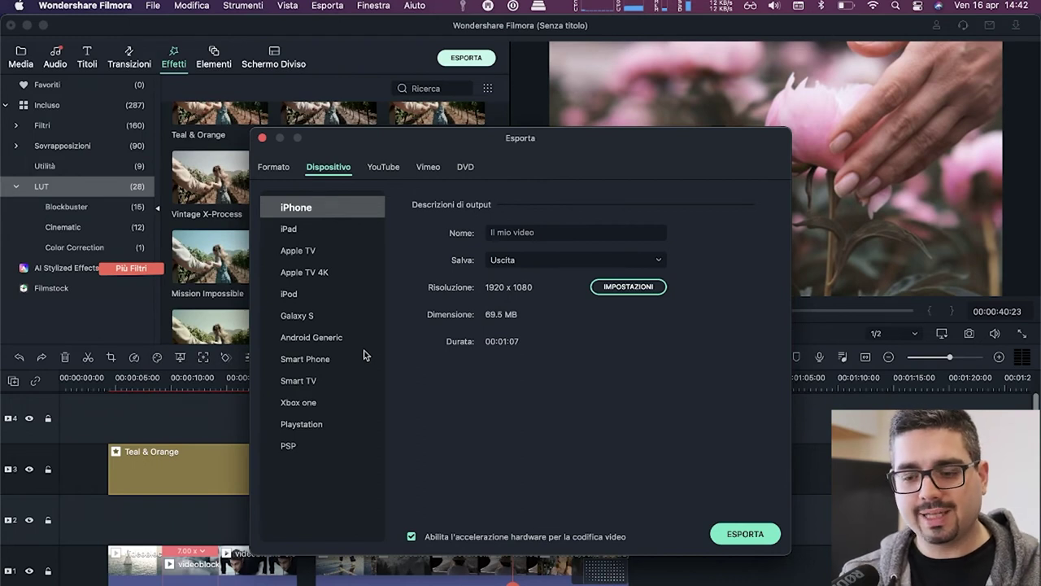
# - Review the YouTube, Vimeo and DVD export options, and choose MP4 as the output file format
pyautogui.click(391, 169)
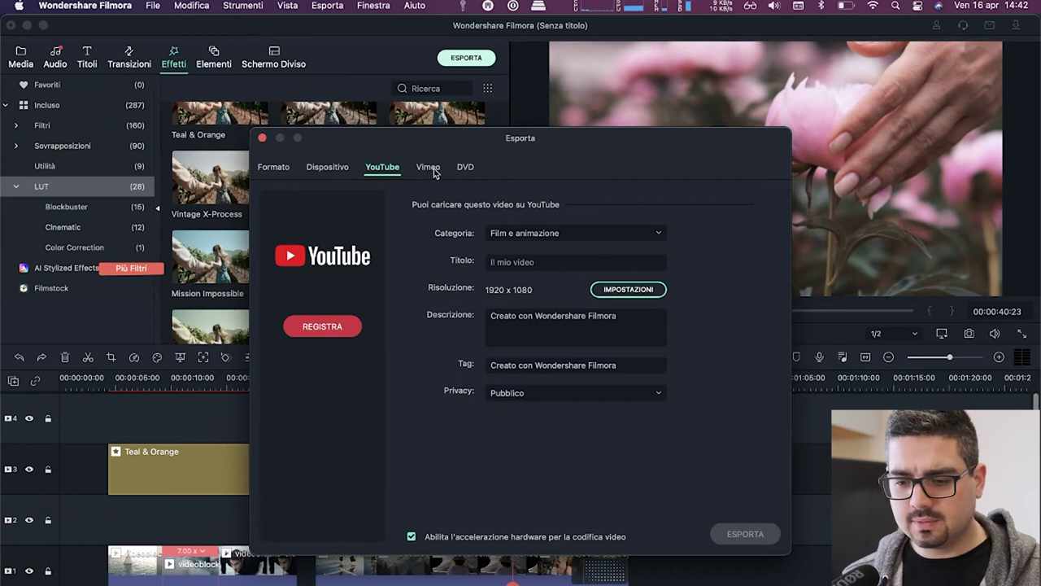
pyautogui.click(429, 168)
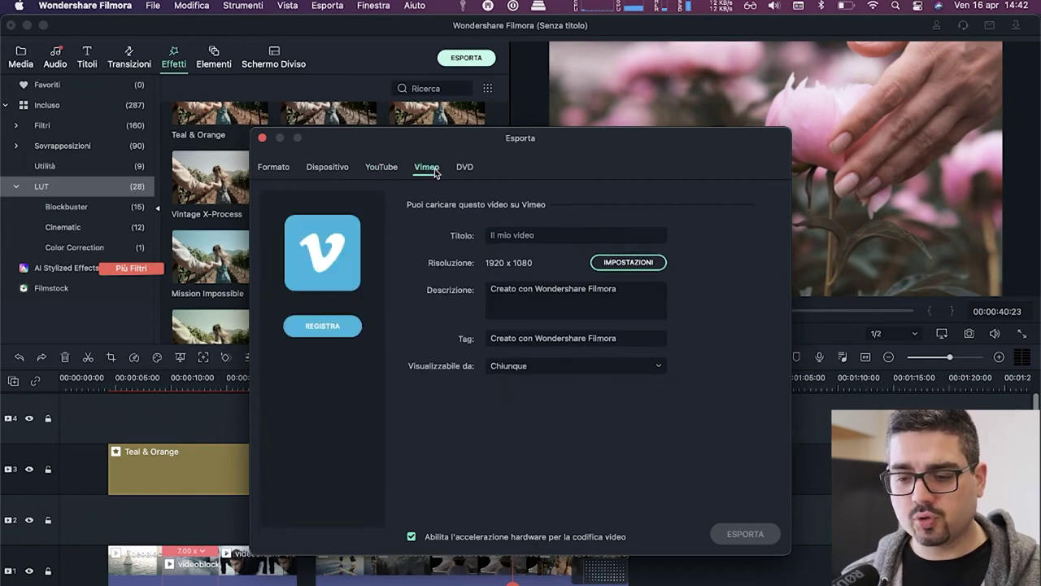
pyautogui.click(464, 169)
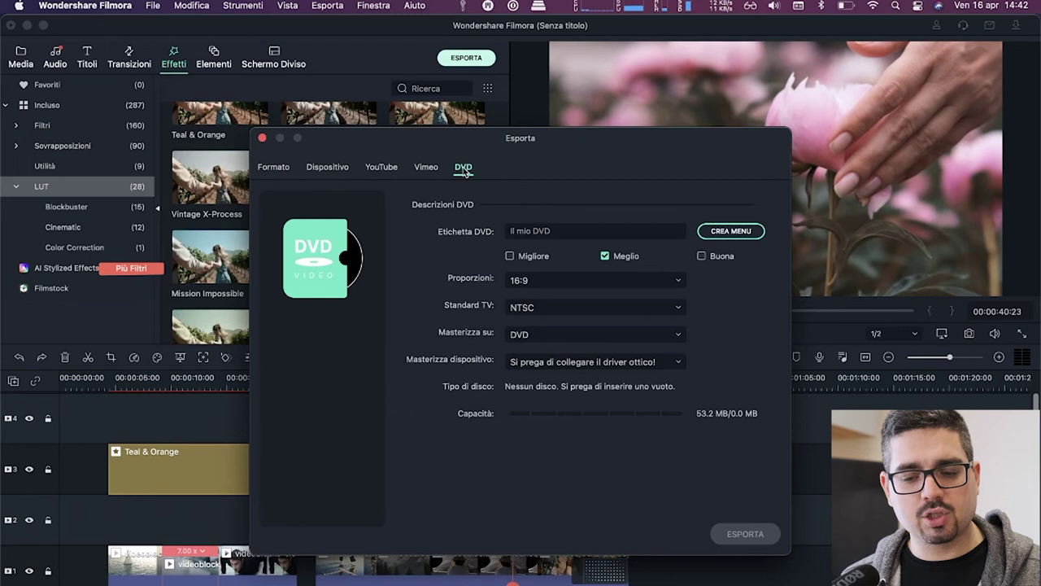
pyautogui.click(281, 170)
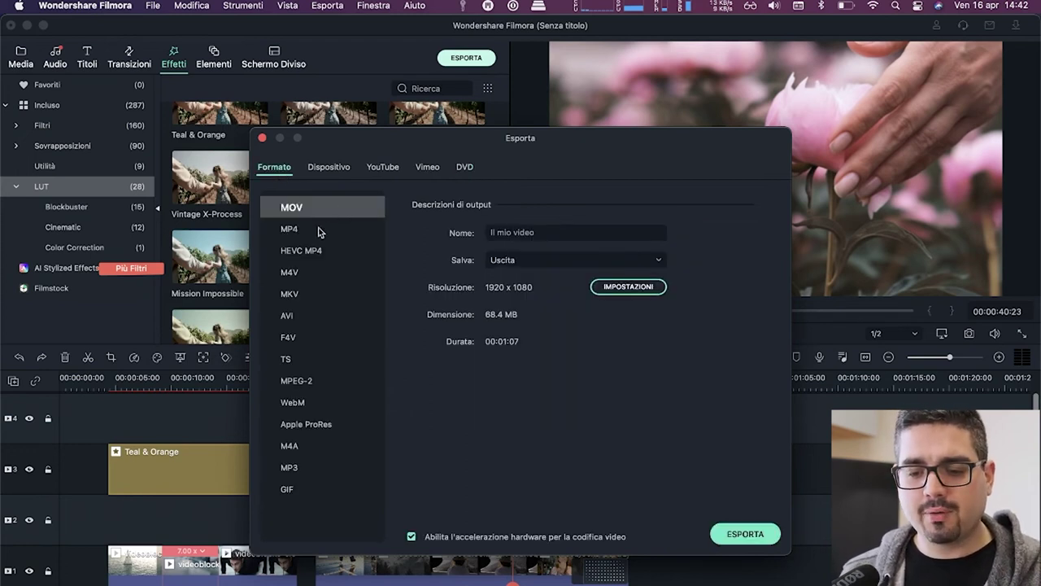
pyautogui.click(319, 231)
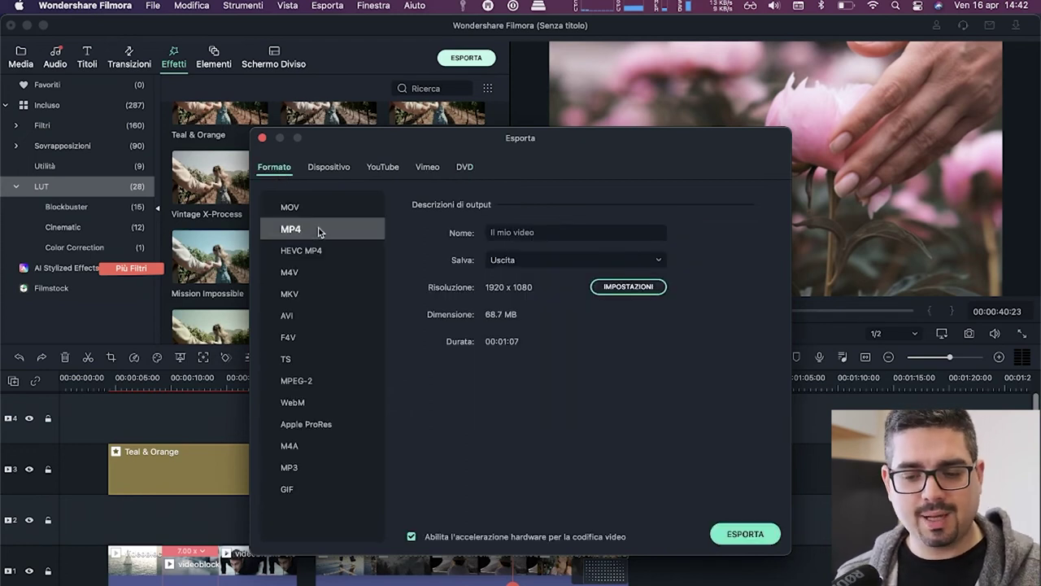
# - Compare the Migliore, Meglio and Buona quality presets and the video bit rate choices in the MP4 settings, and confirm with Buona selected
pyautogui.click(620, 289)
pyautogui.moveTo(560, 192); pyautogui.dragTo(574, 105)
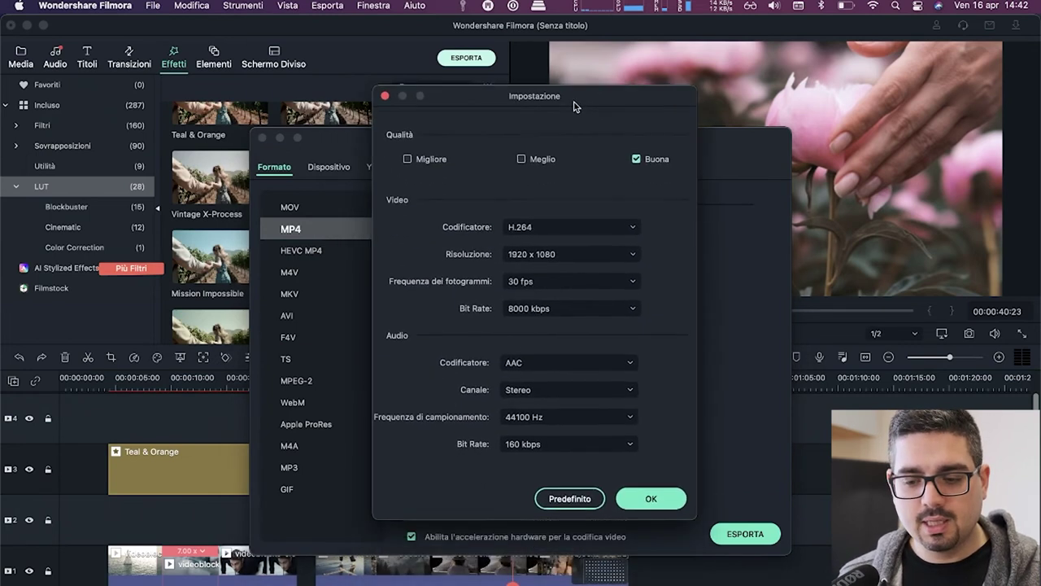
pyautogui.click(442, 158)
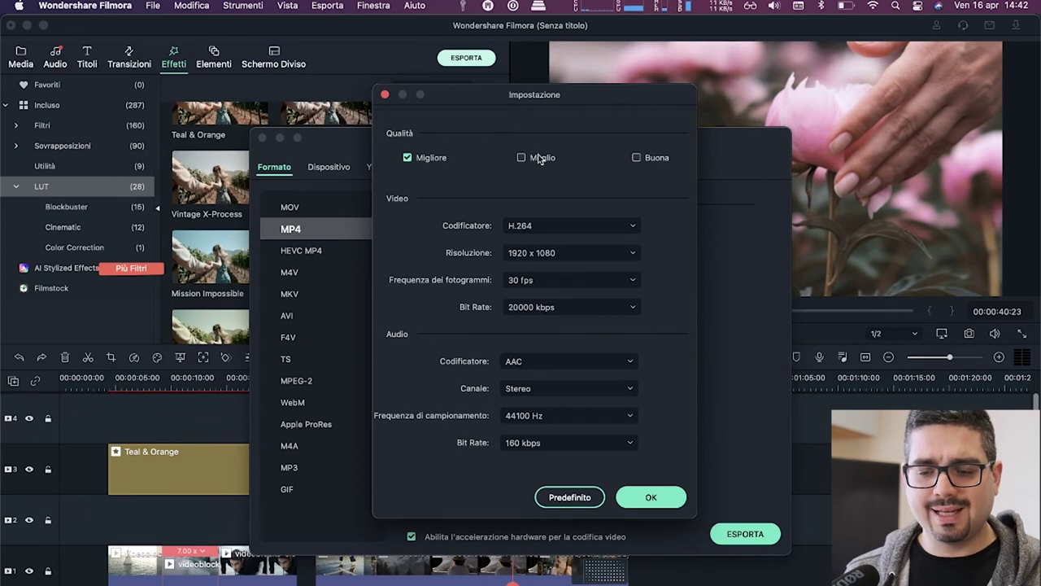
pyautogui.click(552, 312)
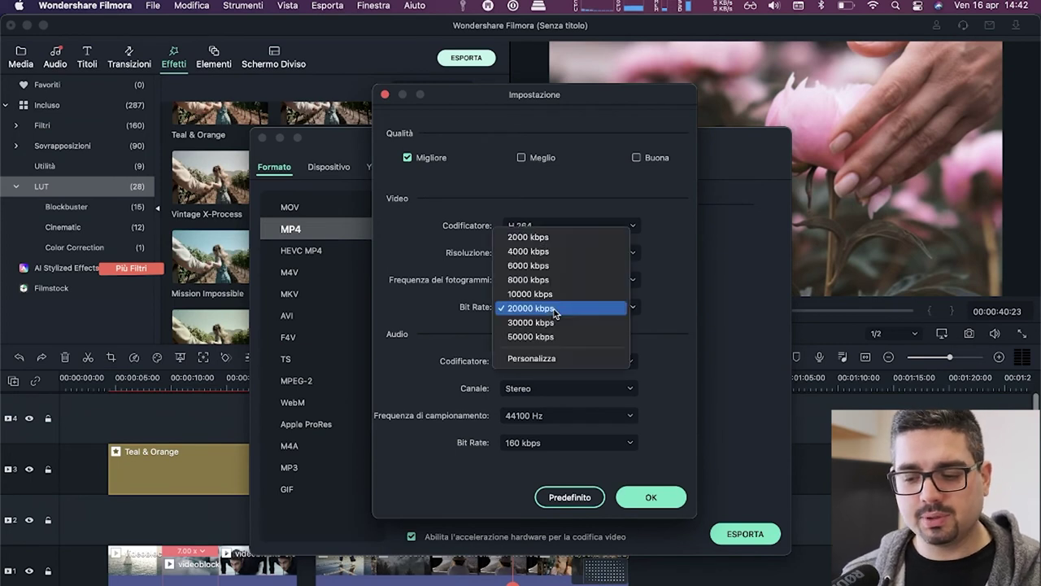
pyautogui.click(558, 311)
pyautogui.click(659, 163)
pyautogui.click(553, 159)
pyautogui.click(433, 159)
pyautogui.click(651, 162)
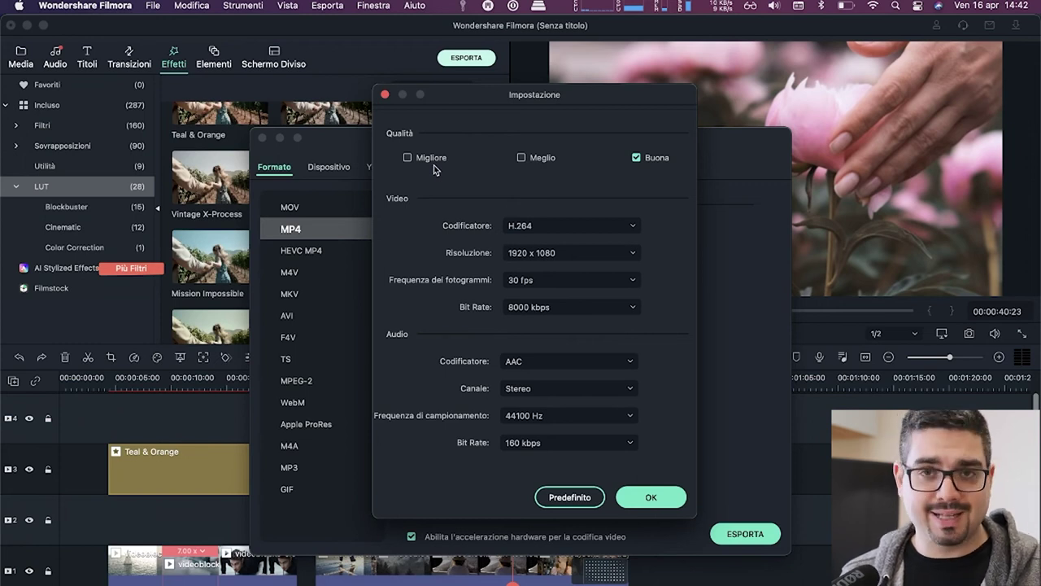
pyautogui.click(651, 498)
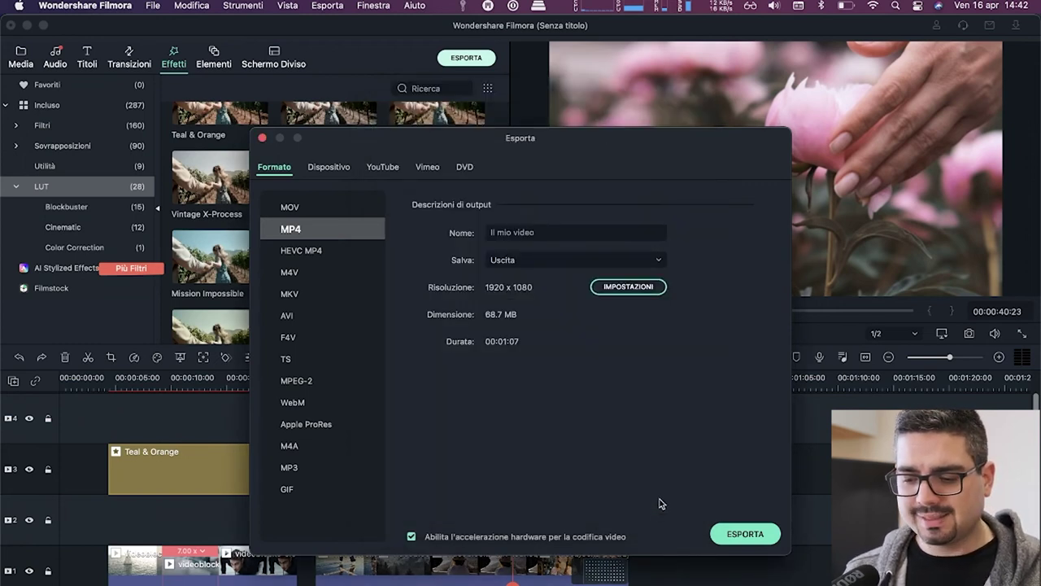
# - Set Scrivania as the destination folder for the MP4 video and start the export
pyautogui.click(606, 259)
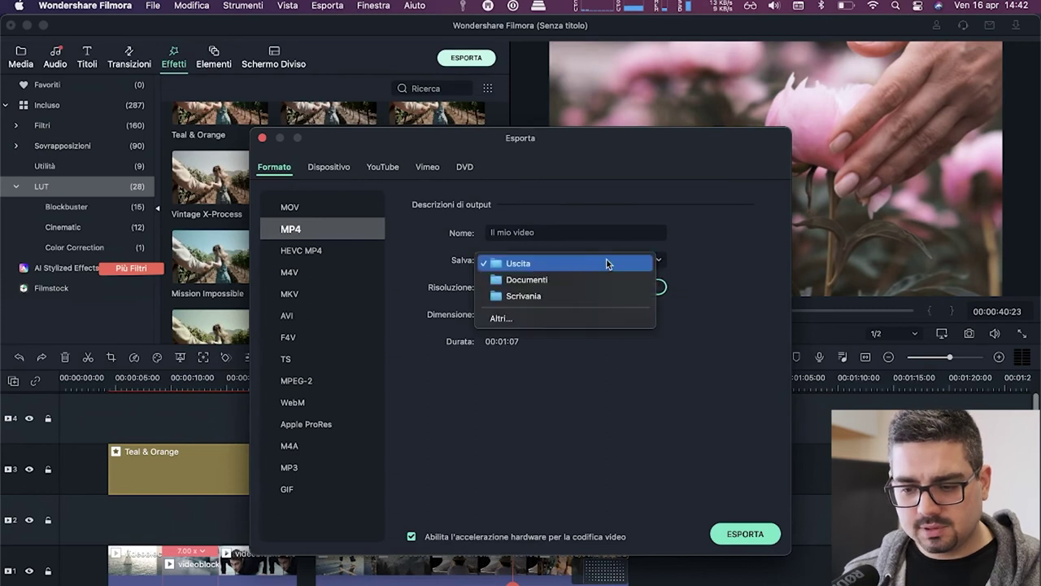
pyautogui.click(563, 320)
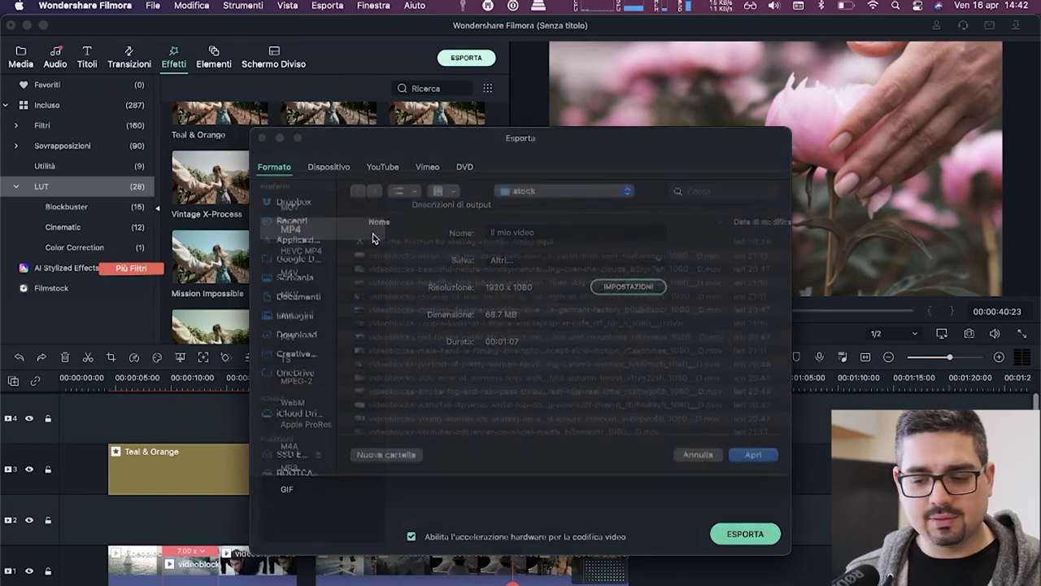
pyautogui.click(293, 296)
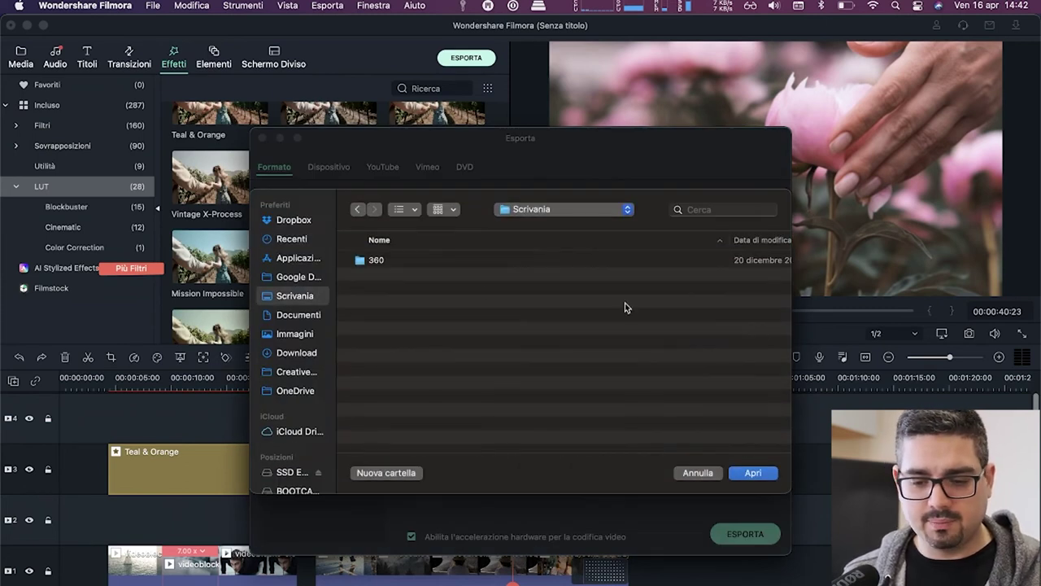
pyautogui.click(753, 472)
pyautogui.click(745, 533)
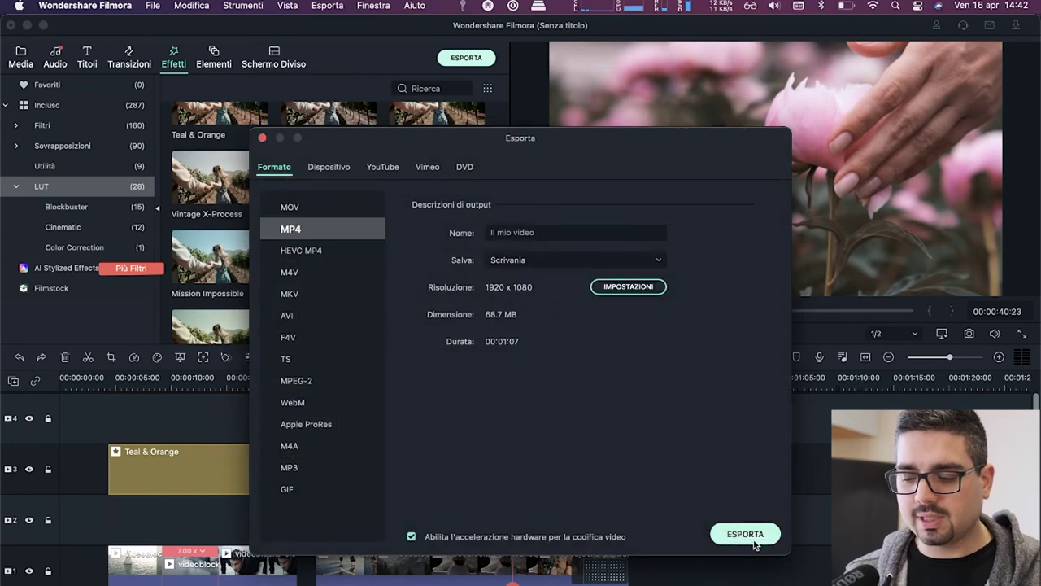